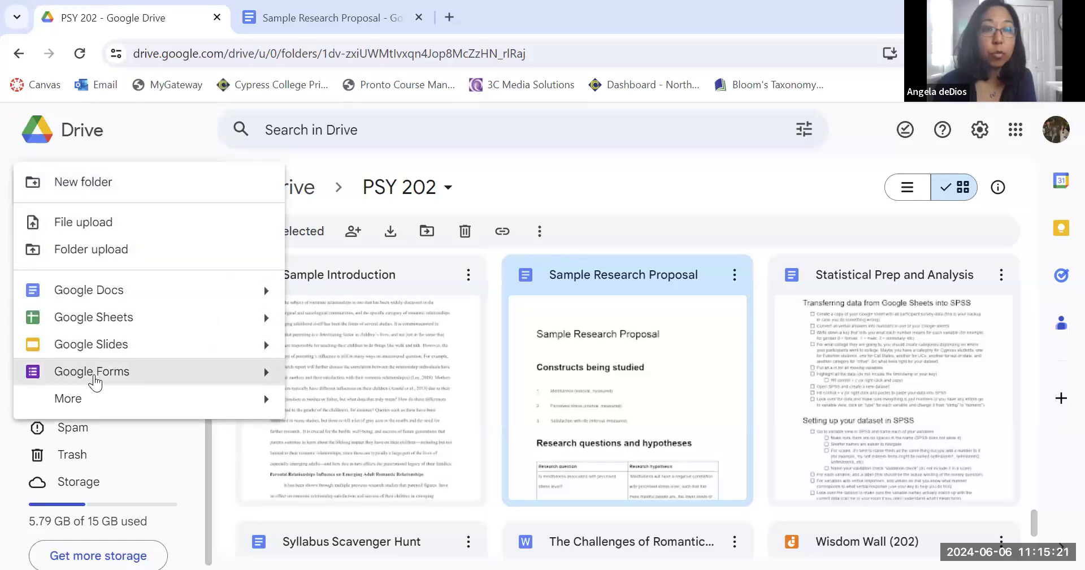
Create a new Google Form from the PSY 202 folder and title it Informed Consent Form.
left_click(94, 374)
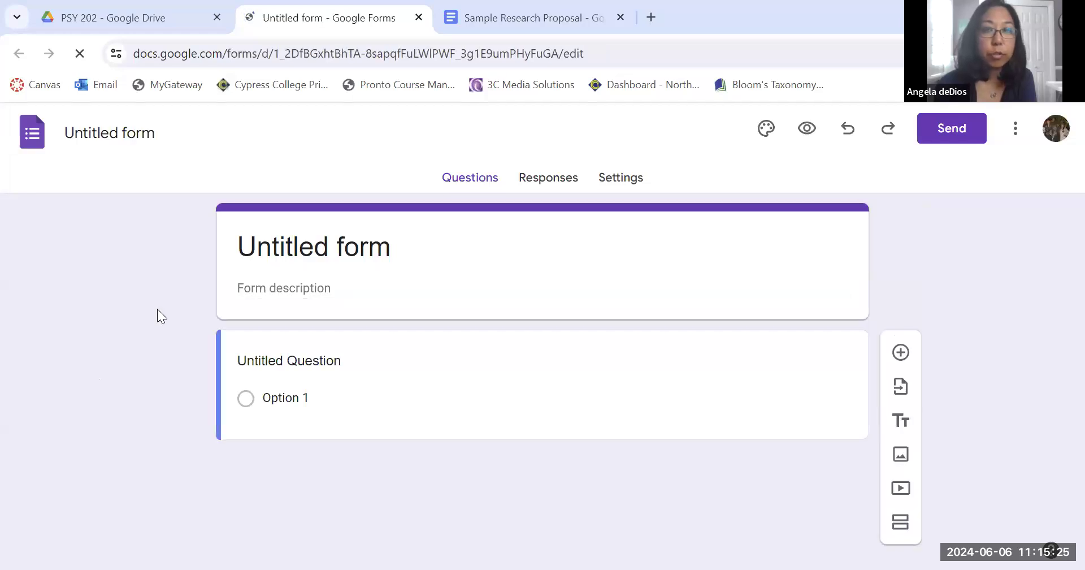
left_click(121, 138)
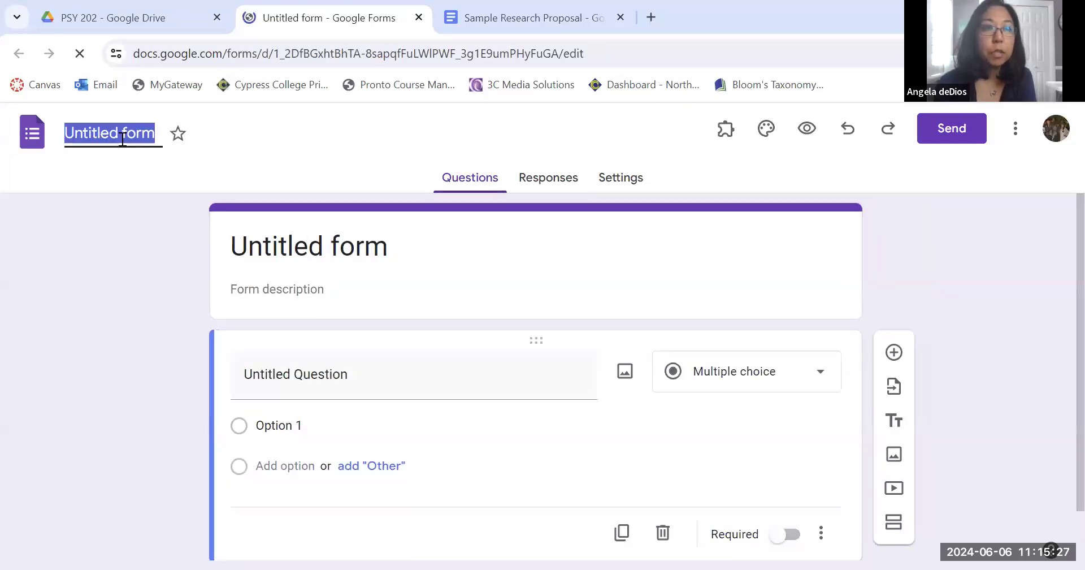
type("Informed C")
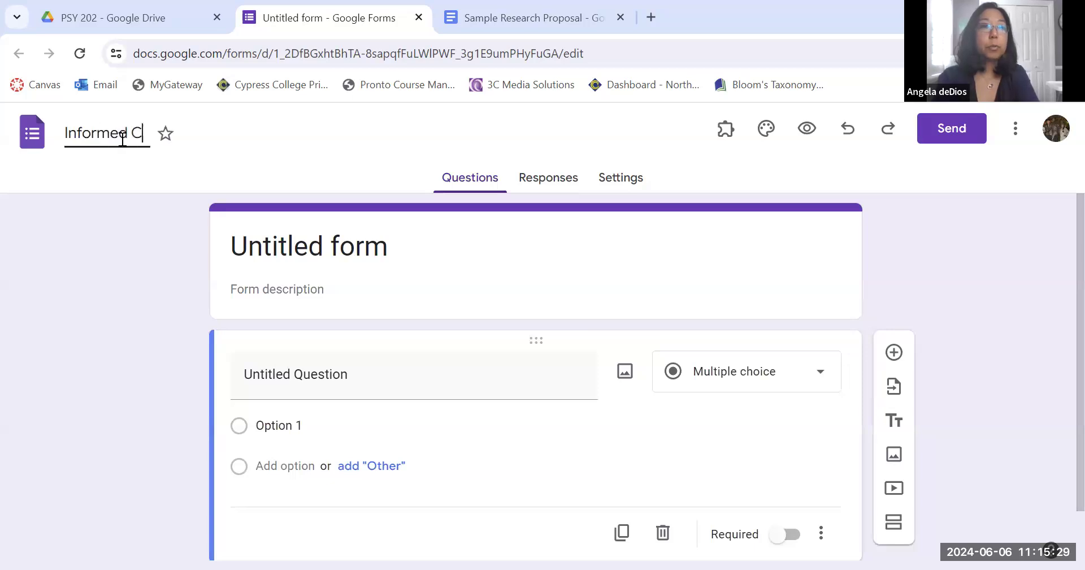
type("onsent Form")
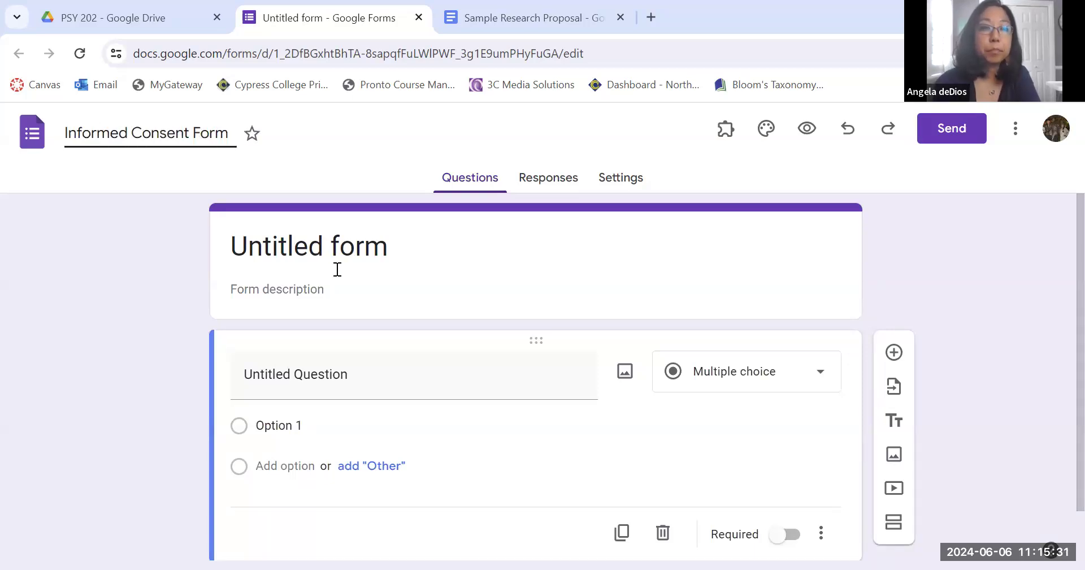
left_click(347, 293)
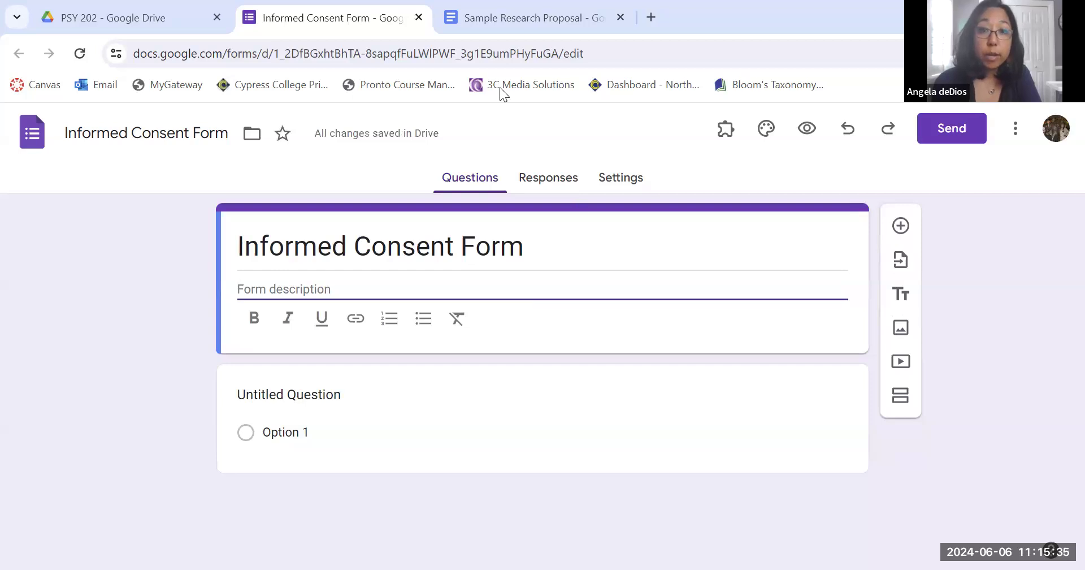
Examine the available question types for the default question.
left_click(521, 358)
left_click(521, 359)
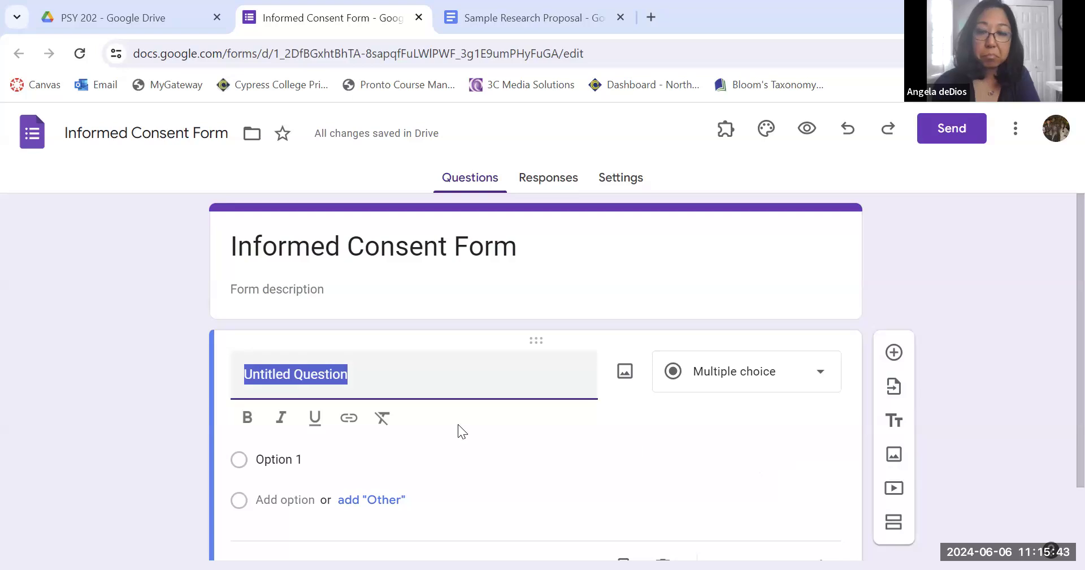
left_click(742, 384)
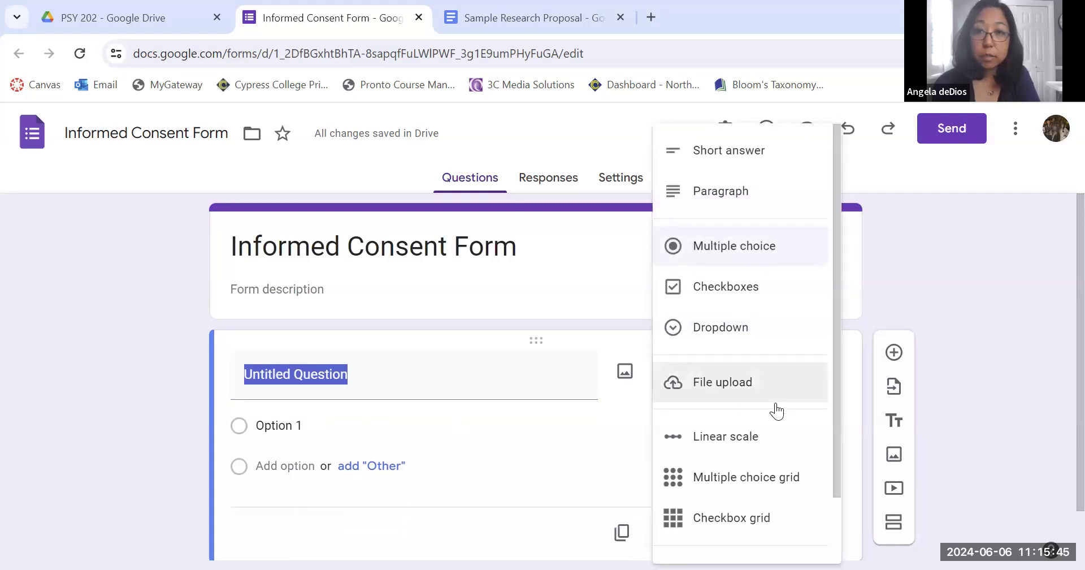
scroll(775, 411, "down", 2)
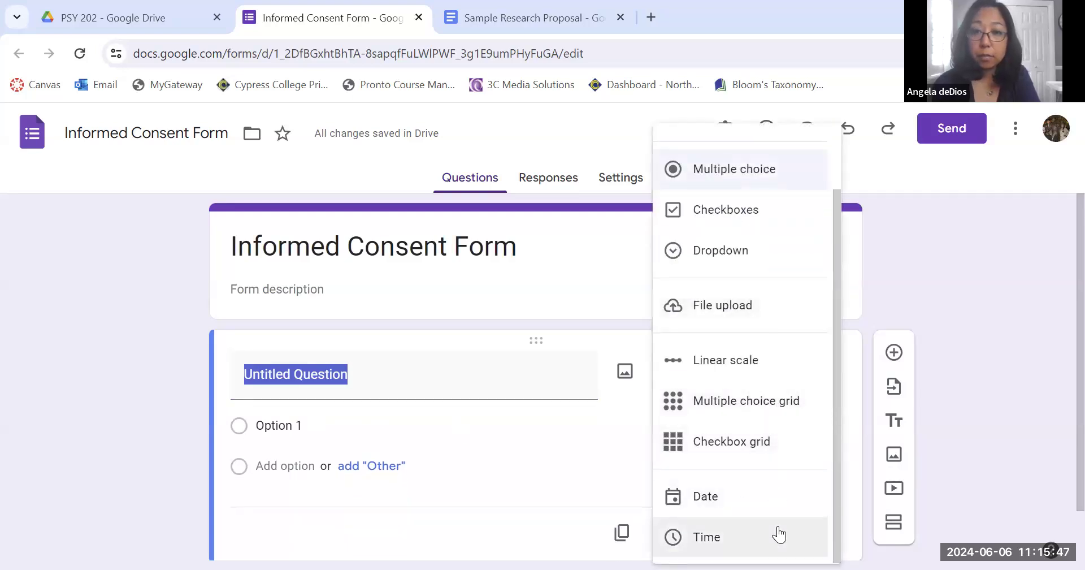
scroll(776, 534, "up", 2)
left_click(1018, 338)
Add a title-and-description block and delete the default untitled question.
left_click(894, 420)
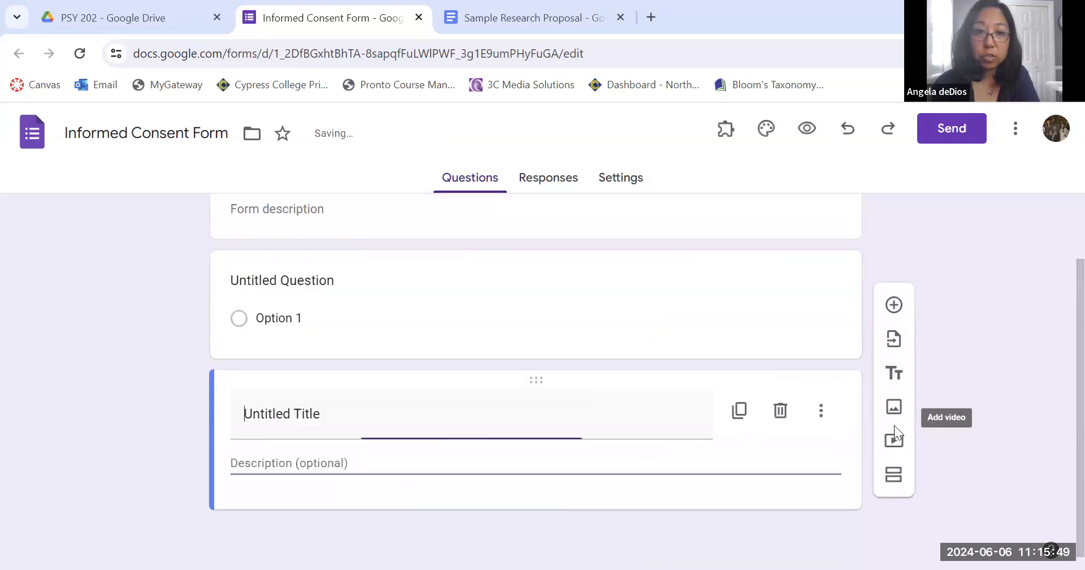
left_click(773, 283)
left_click(662, 489)
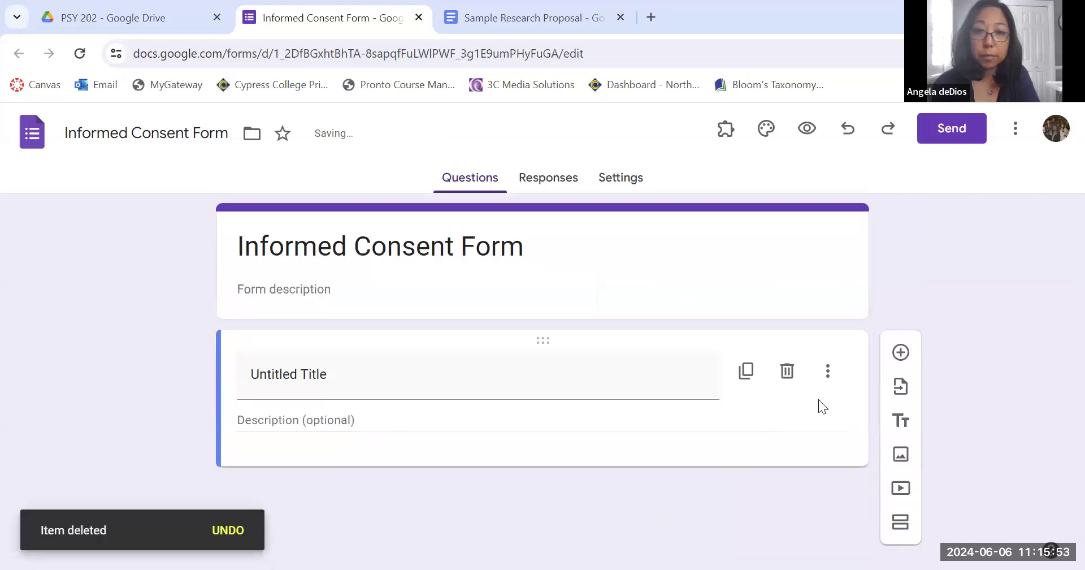
Title the new block Informed Consent Form, matching the heading in the Sample Research Proposal document.
left_click(529, 6)
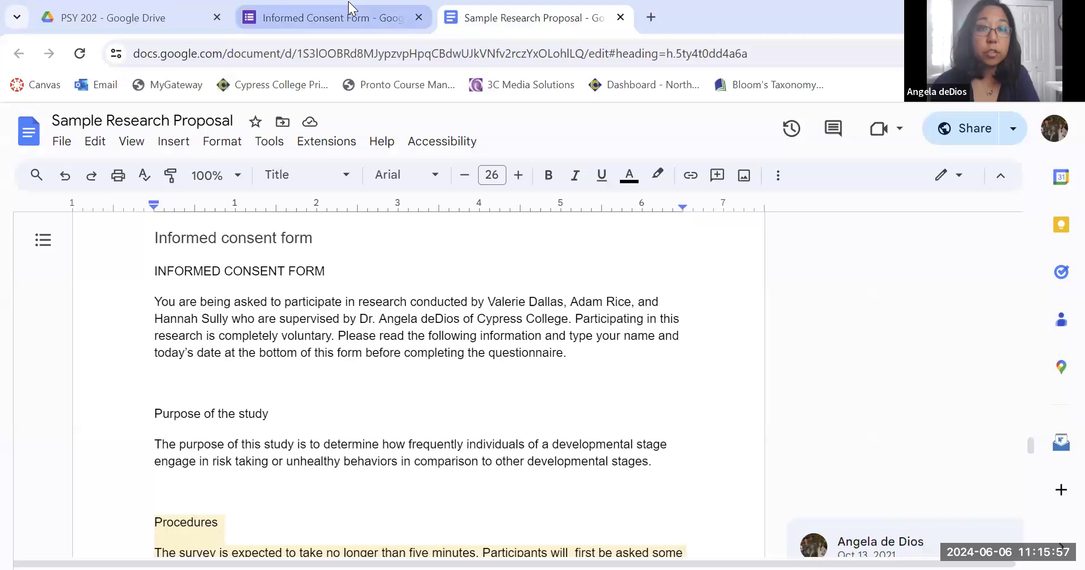
left_click(348, 5)
left_click(380, 376)
type("Informed Consent Form")
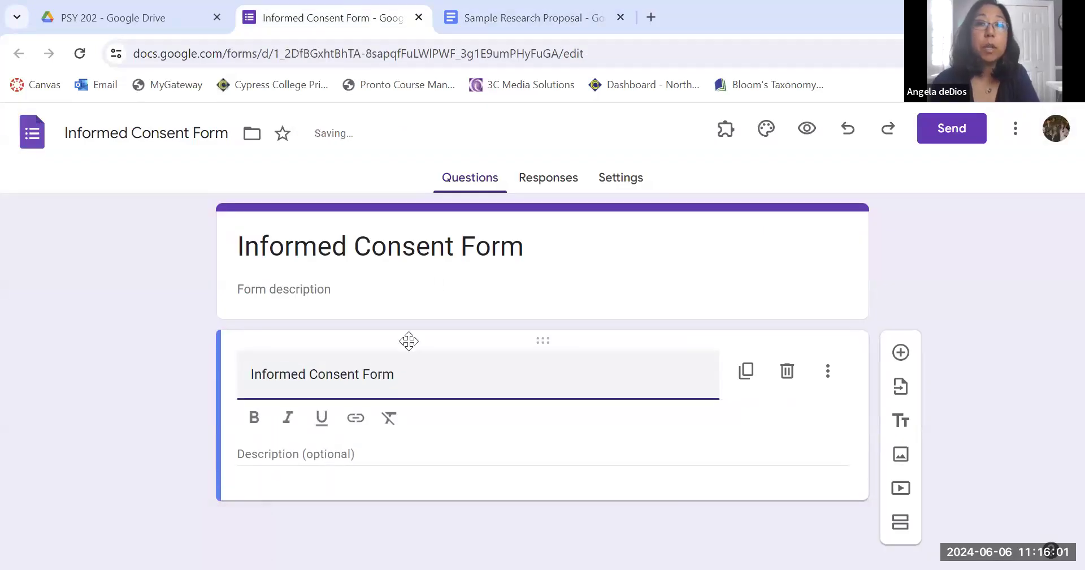
Copy the consent introduction paragraph from the Sample Research Proposal into the block's description.
left_click(483, 16)
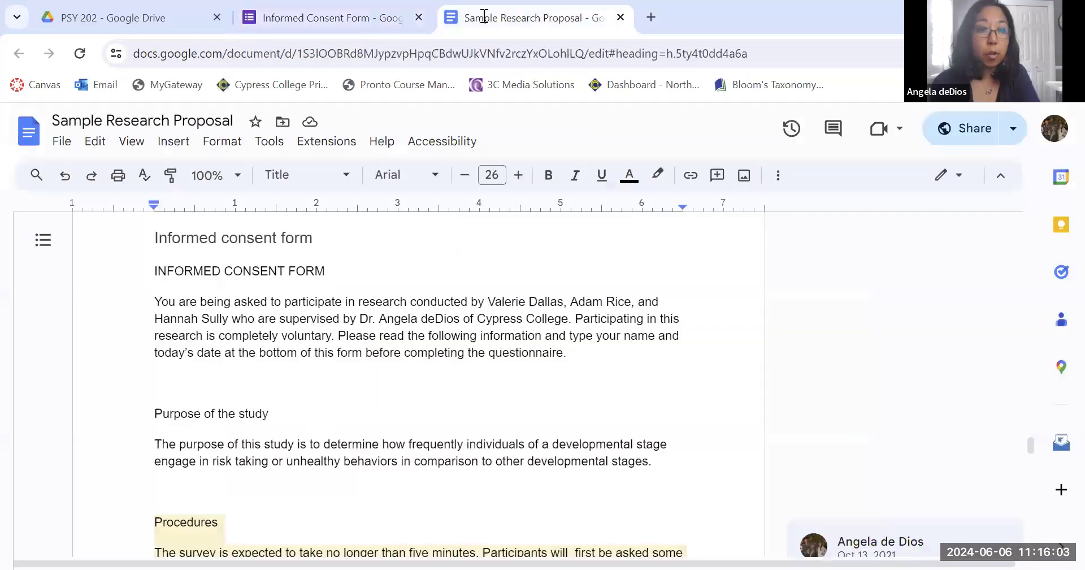
scroll(175, 290, "down", 1)
left_click_drag(156, 275, 583, 326)
key("ctrl+c")
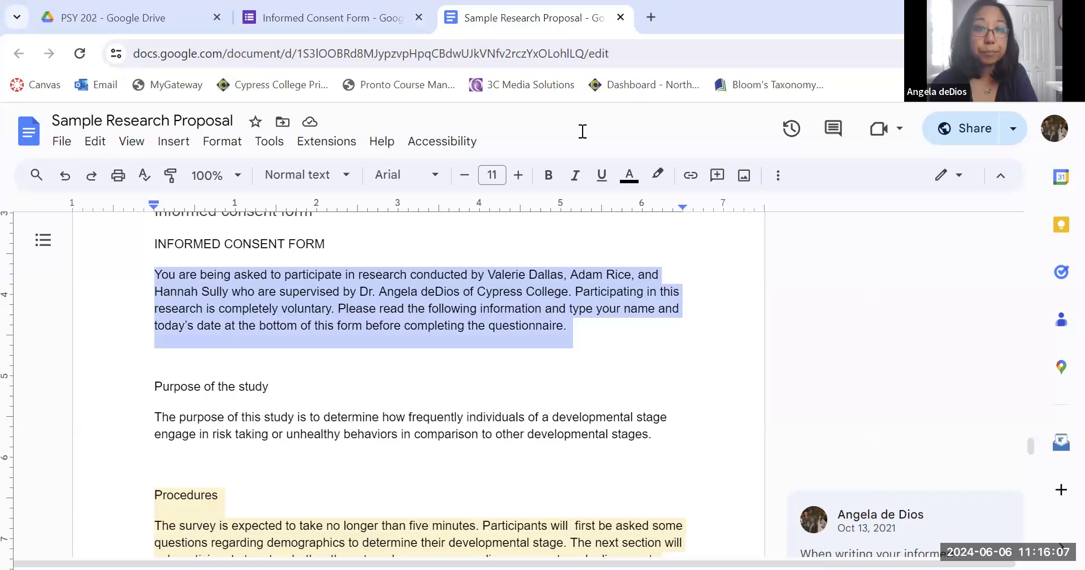
left_click(338, 18)
left_click(313, 447)
key("ctrl+v")
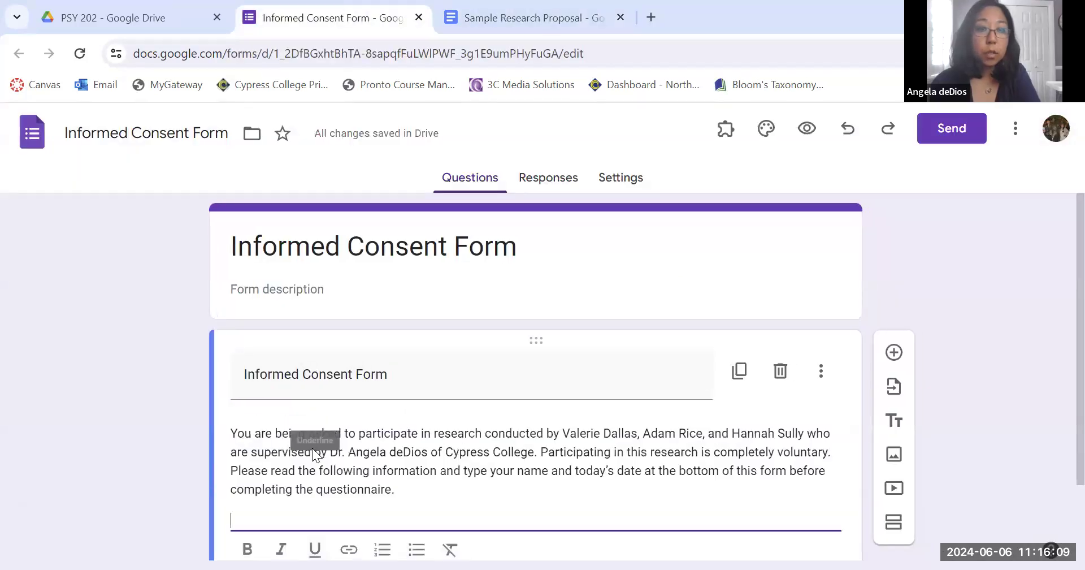
key("BackSpace")
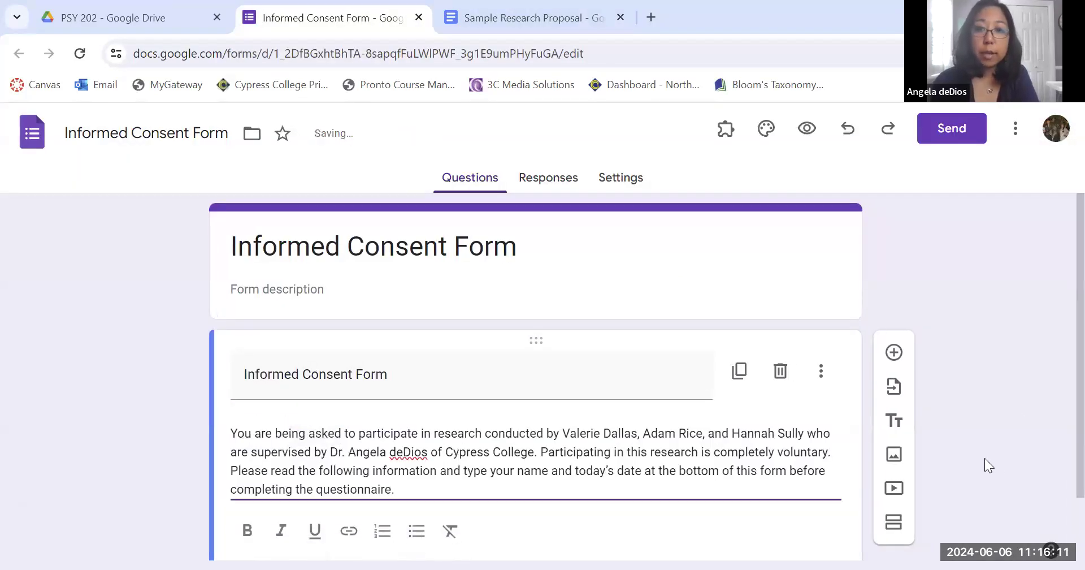
Add another title block and title it Purpose of the study, copied from the document.
scroll(985, 457, "down", 1)
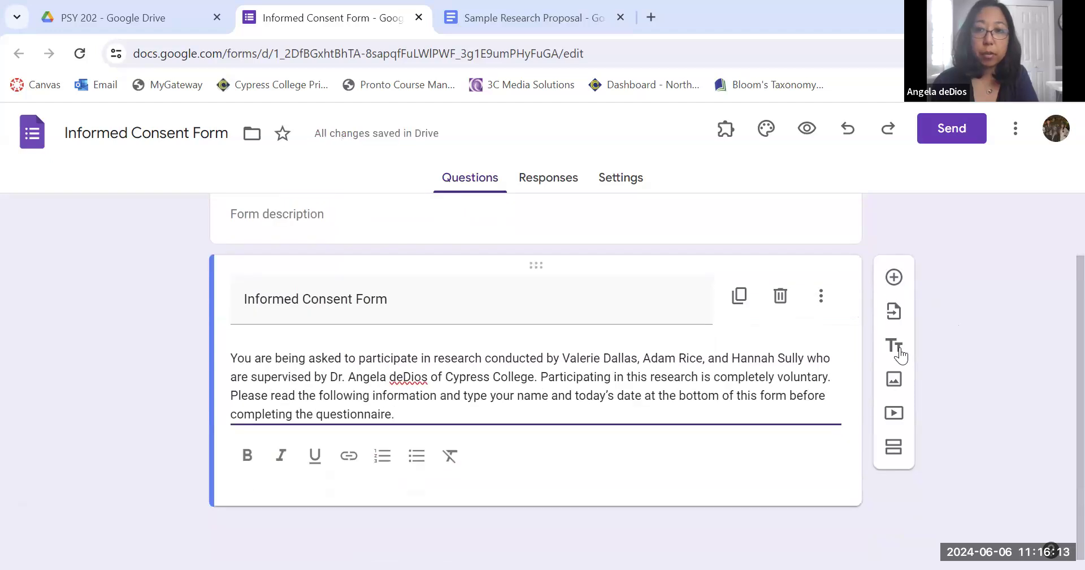
left_click(893, 346)
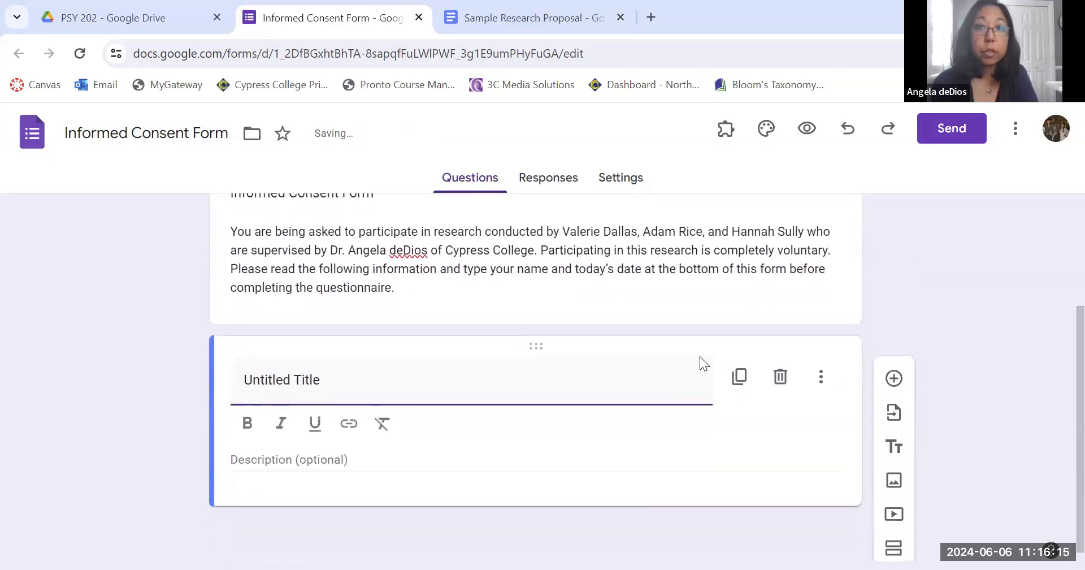
key("ctrl+Tab")
scroll(250, 407, "down", 2)
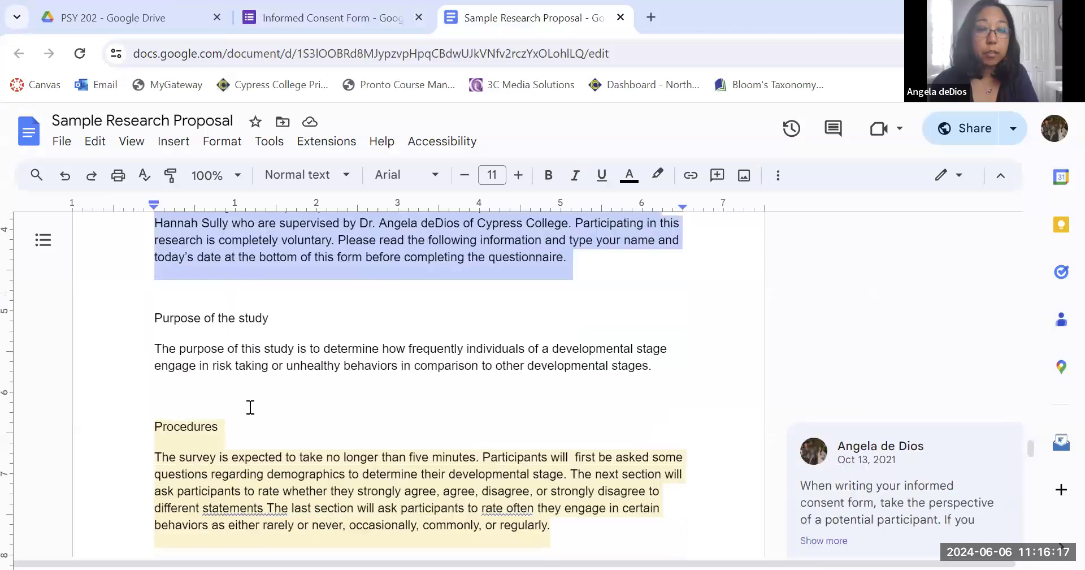
left_click(160, 281)
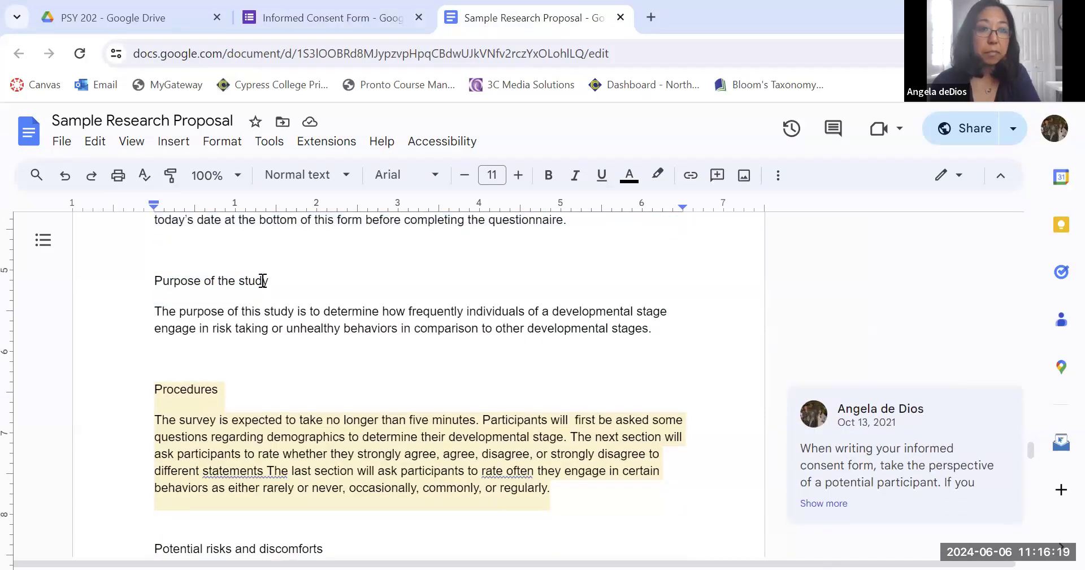
left_click_drag(153, 279, 271, 276)
key("ctrl+c")
left_click(346, 16)
key("ctrl+v")
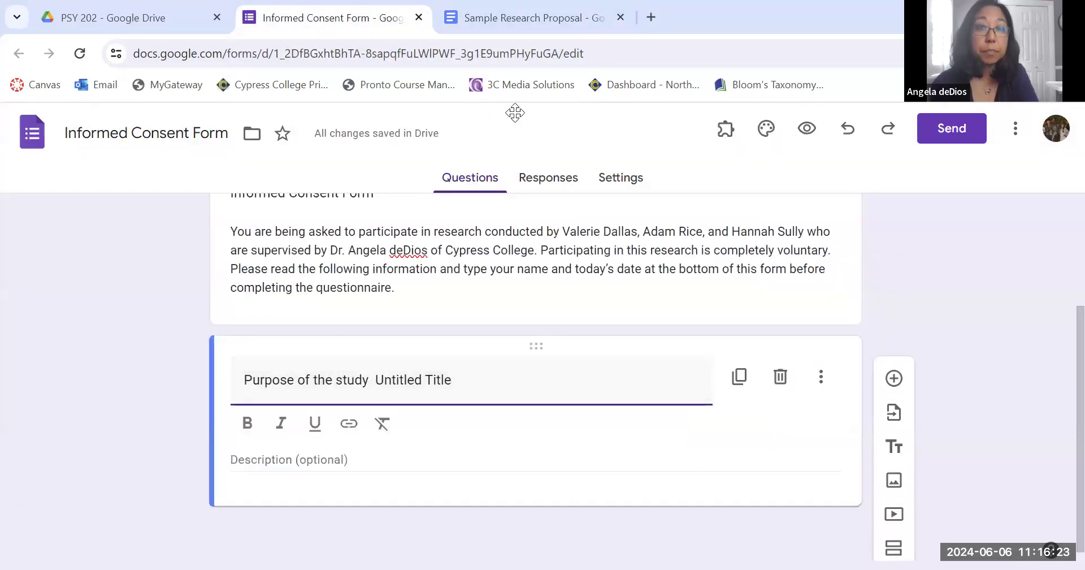
left_click_drag(451, 380, 375, 380)
key("BackSpace")
Copy the study purpose paragraph from the document into the Purpose of the study block's description.
left_click(485, 16)
left_click_drag(153, 310, 656, 327)
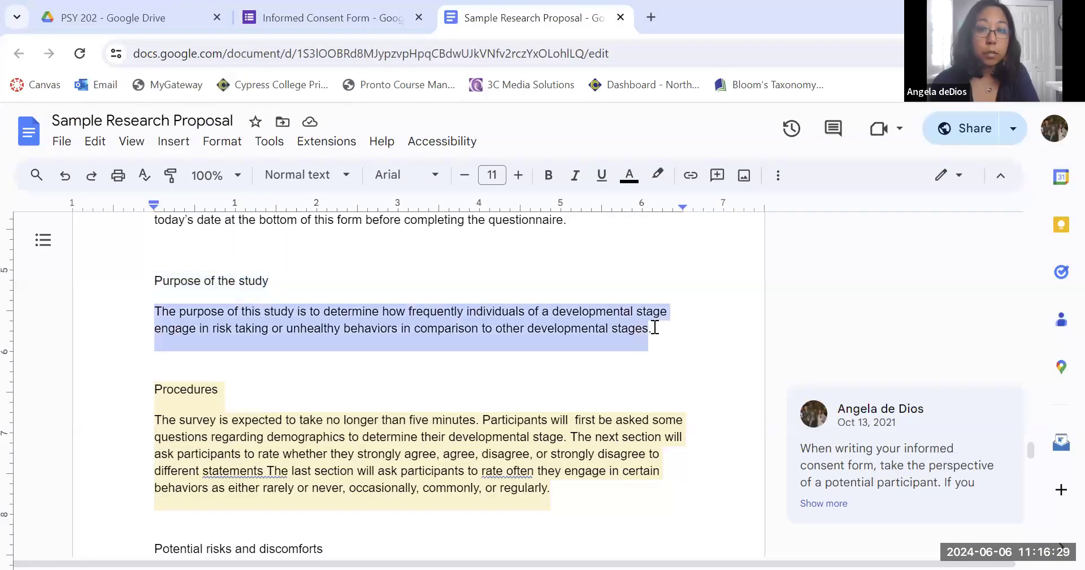
left_click(339, 16)
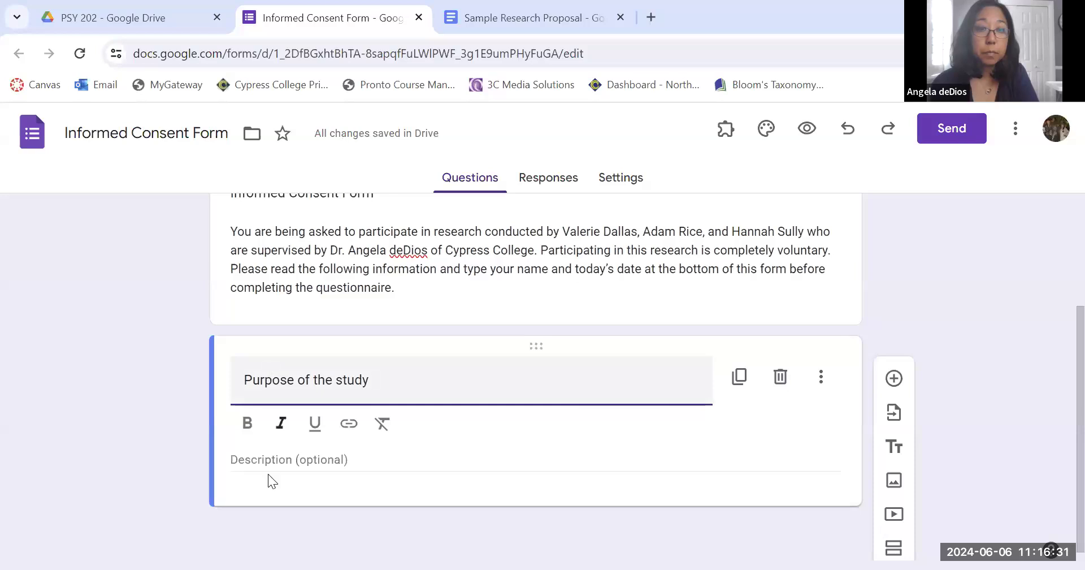
left_click(256, 459)
key("ctrl+v")
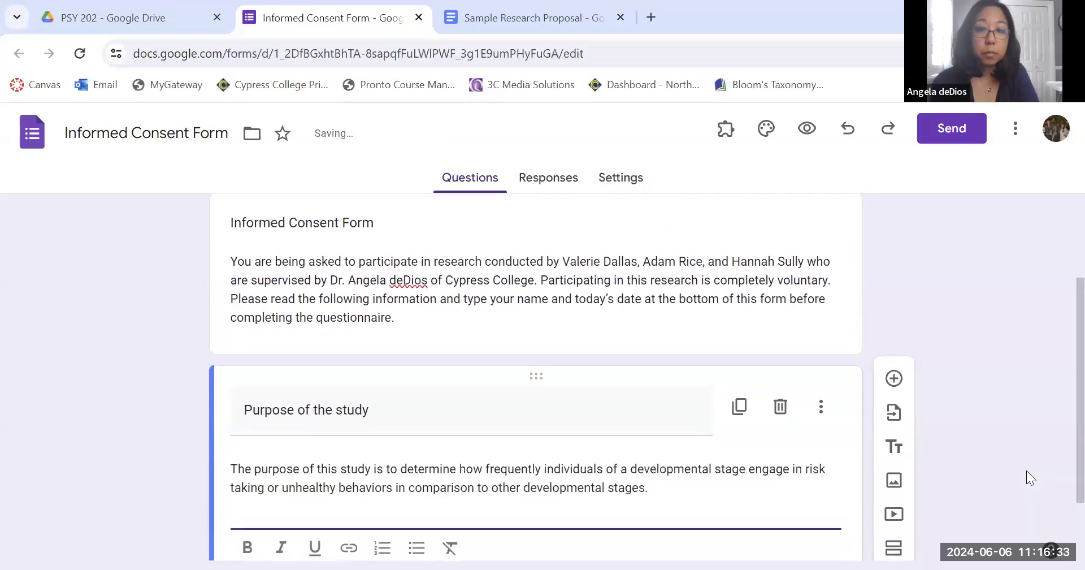
key("BackSpace")
left_click(982, 440)
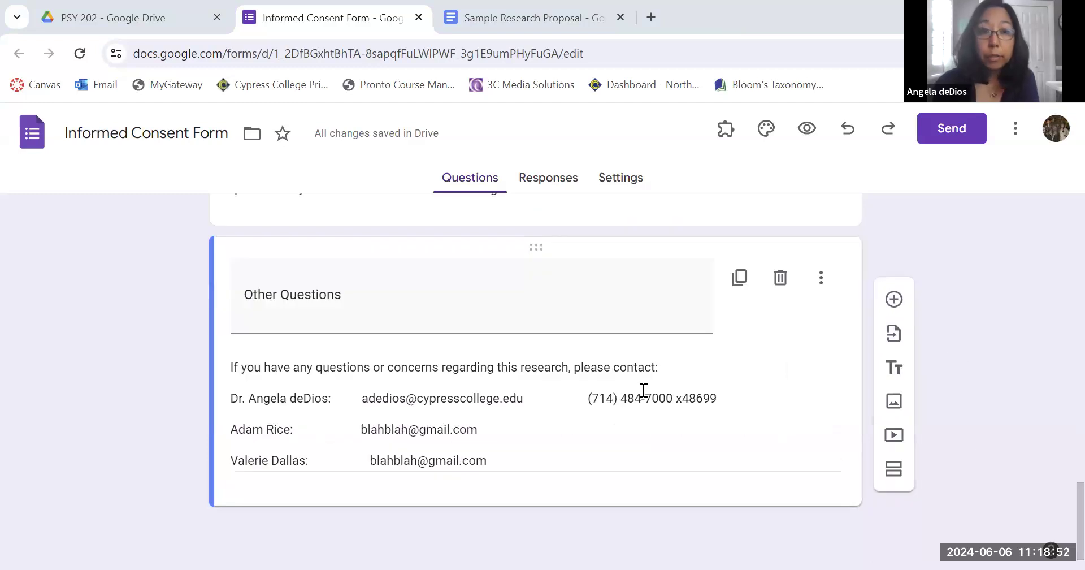
Add a multiple choice question at the end using the agreement statement copied from the document as its text.
scroll(643, 389, "up", 10)
scroll(643, 390, "up", 10)
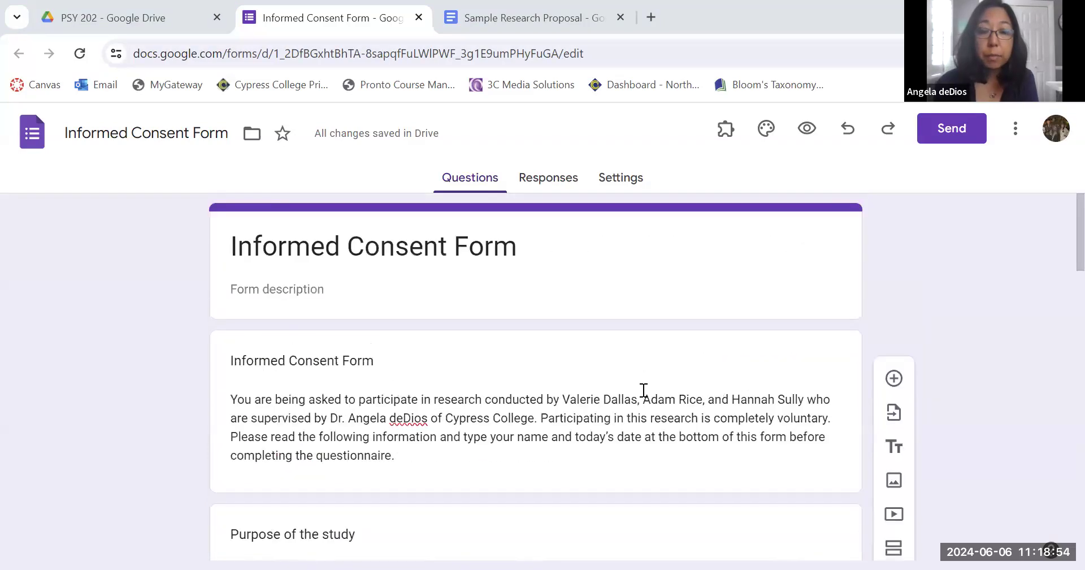
scroll(643, 390, "down", 10)
scroll(643, 390, "down", 10)
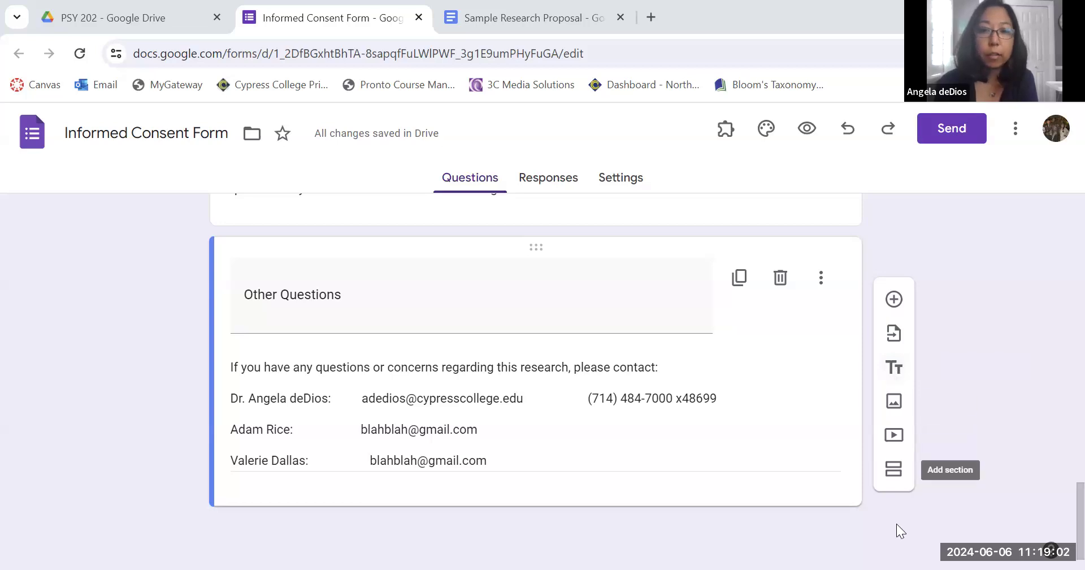
left_click(480, 17)
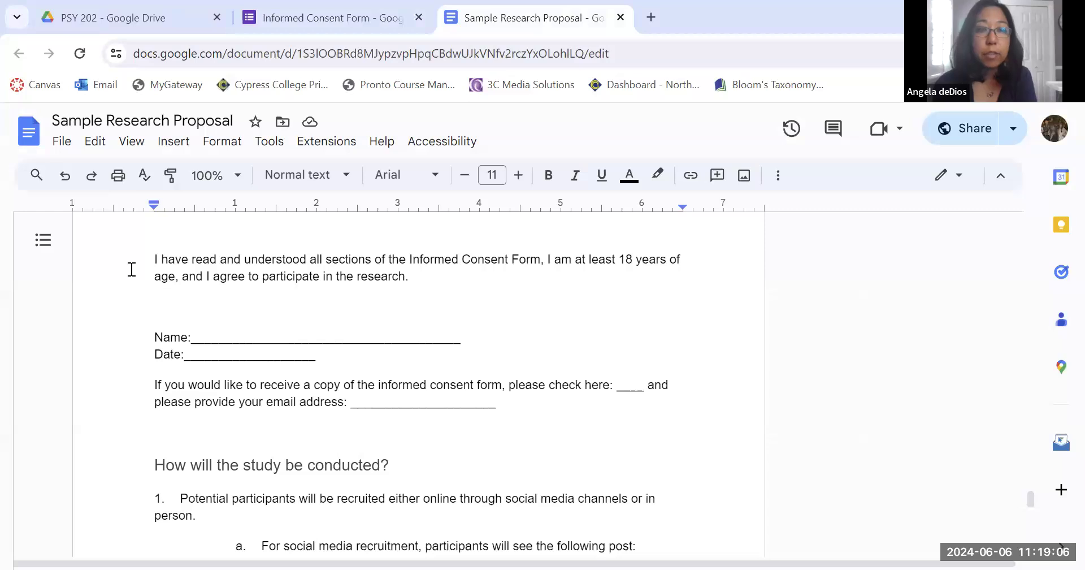
left_click_drag(152, 263, 406, 281)
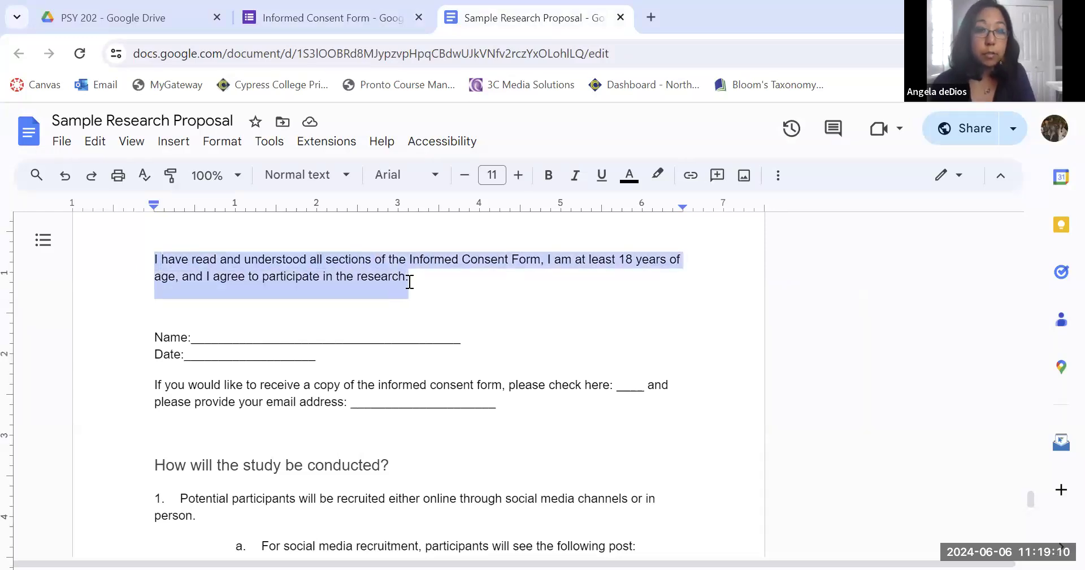
left_click(353, 9)
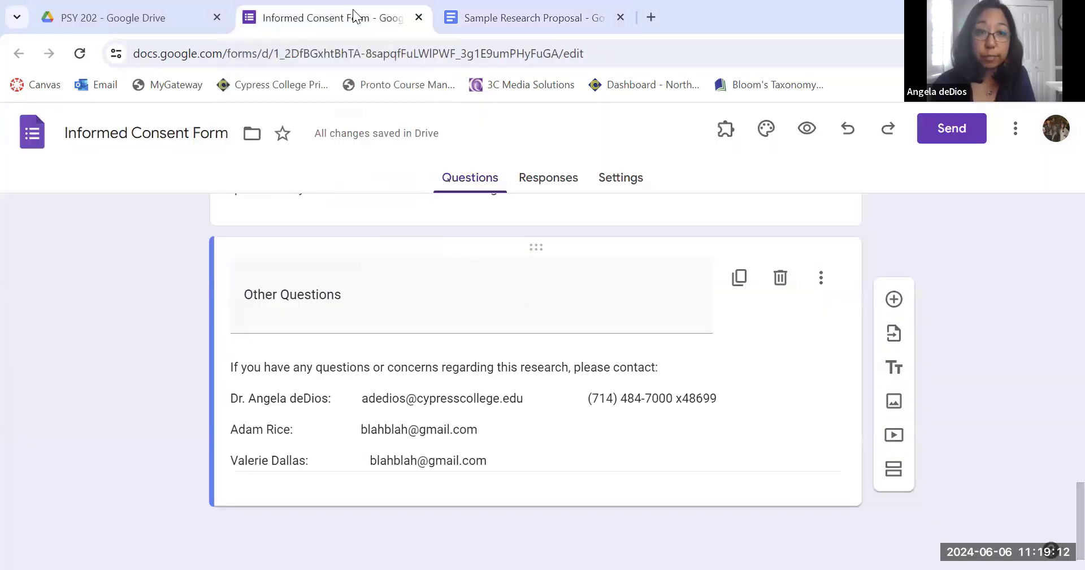
left_click(894, 300)
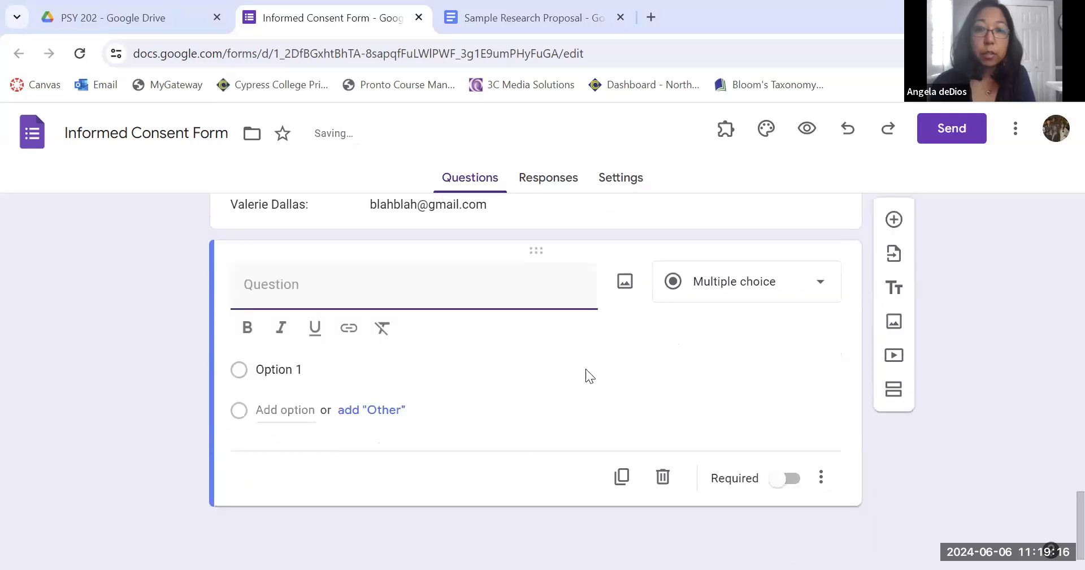
type("I have read and understood all sections of the Informed Consent Form, I am at least 18 years of age, and I agree to participate in the research.")
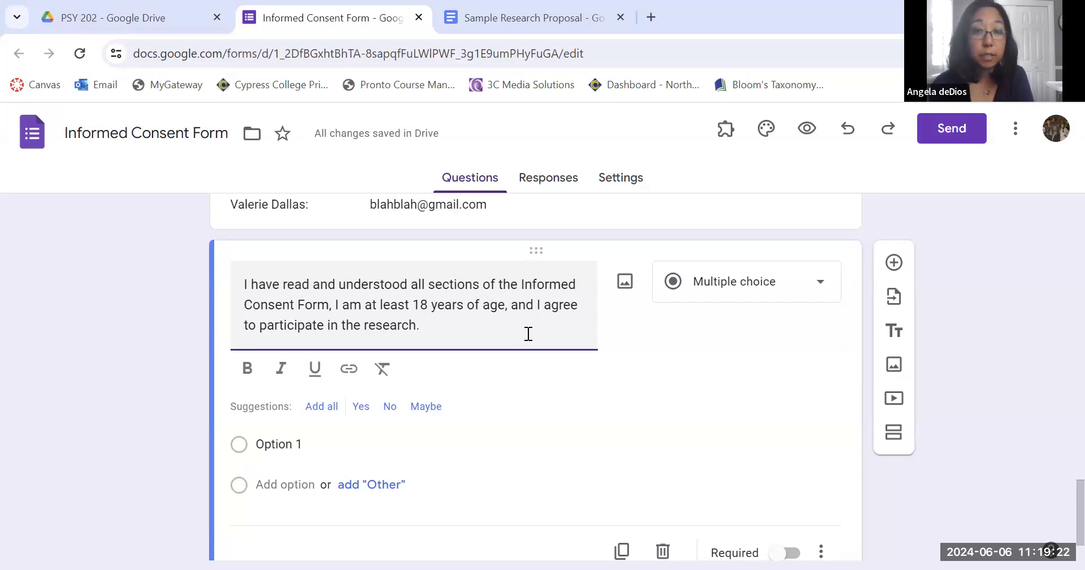
Set the agreement question's answer options to Yes and No.
scroll(528, 333, "down", 1)
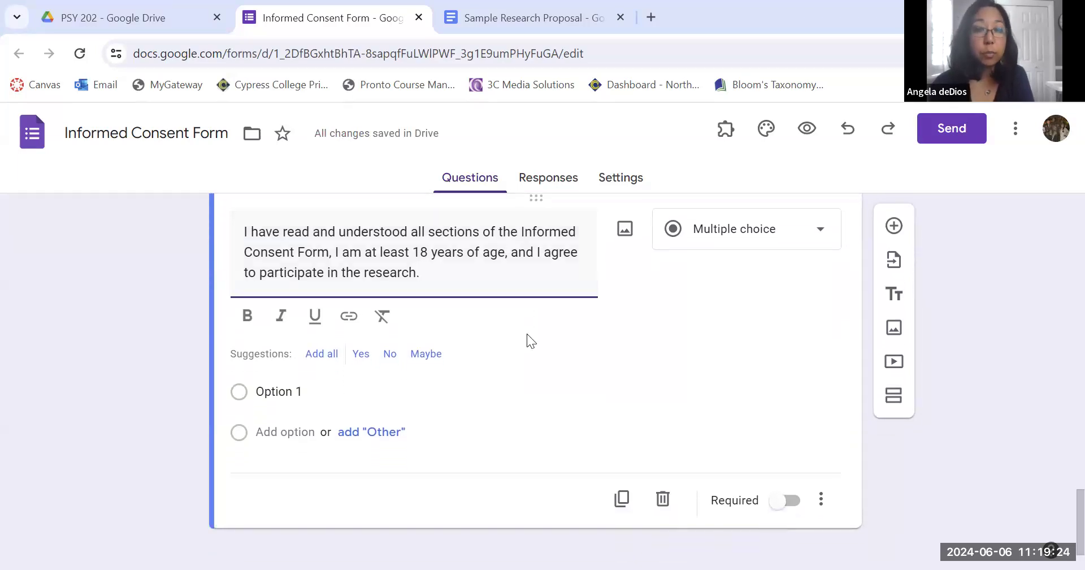
left_click(308, 399)
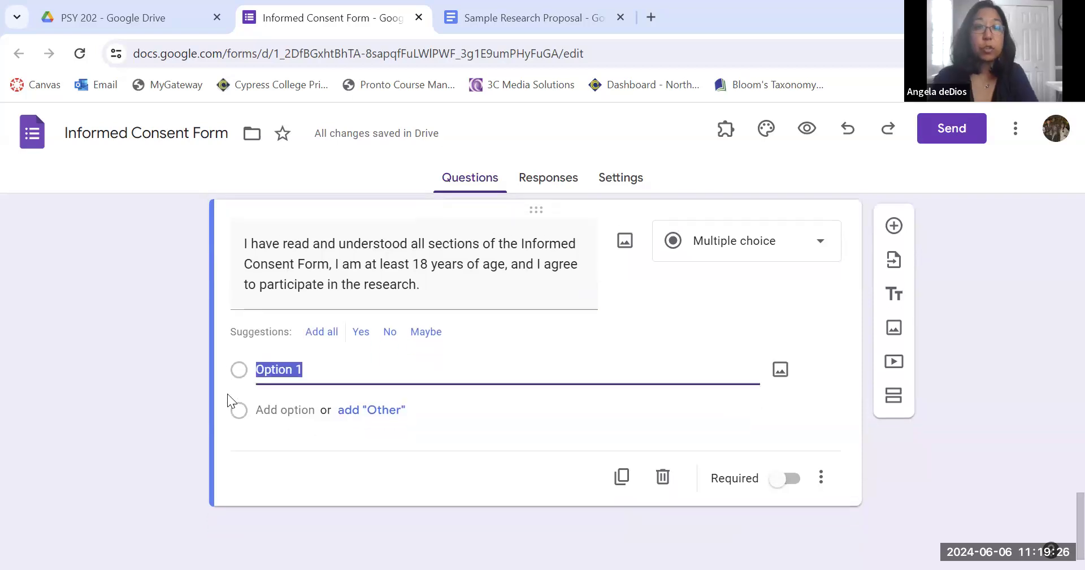
type("Yes")
left_click(273, 415)
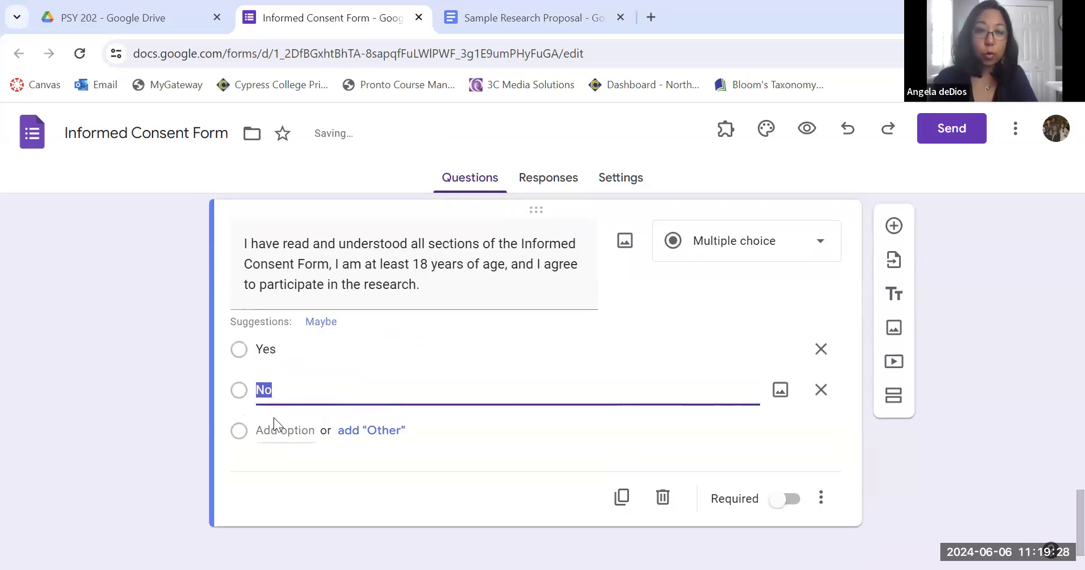
Add a short answer question: If you consent to participate in this study, please type in your first and last name below.
left_click(101, 421)
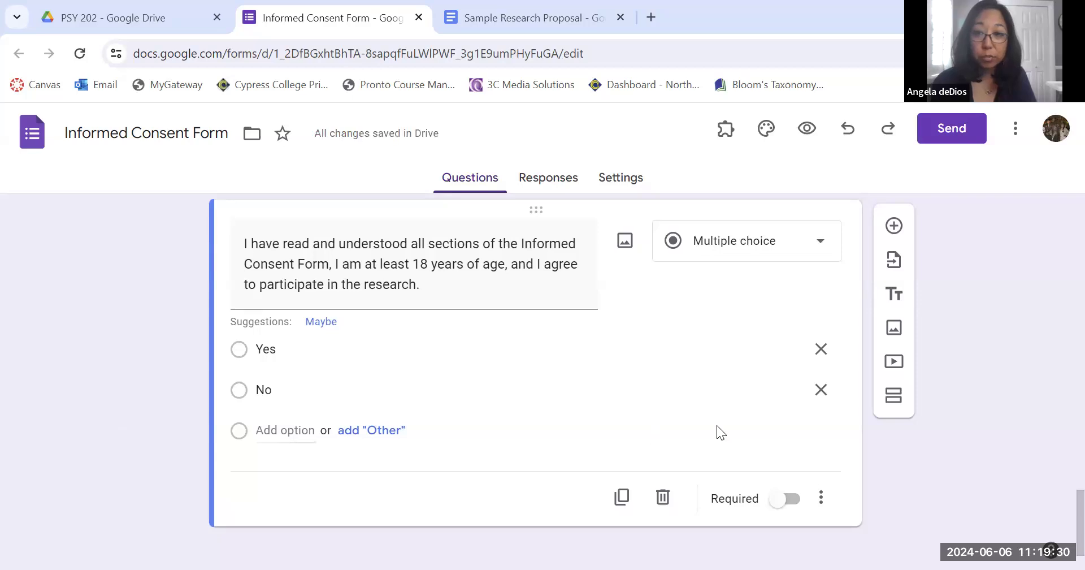
left_click(477, 17)
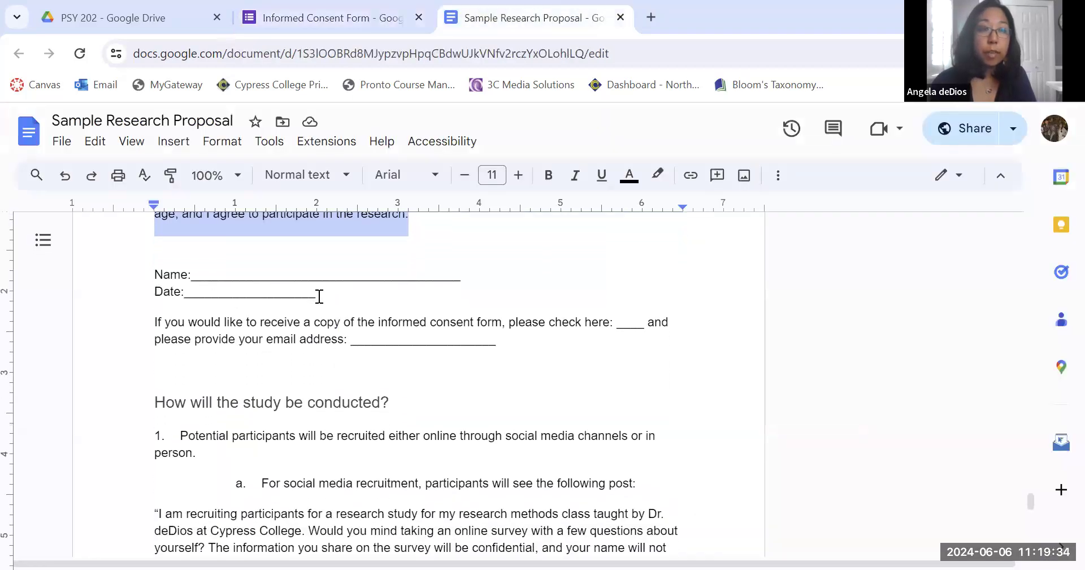
left_click(345, 13)
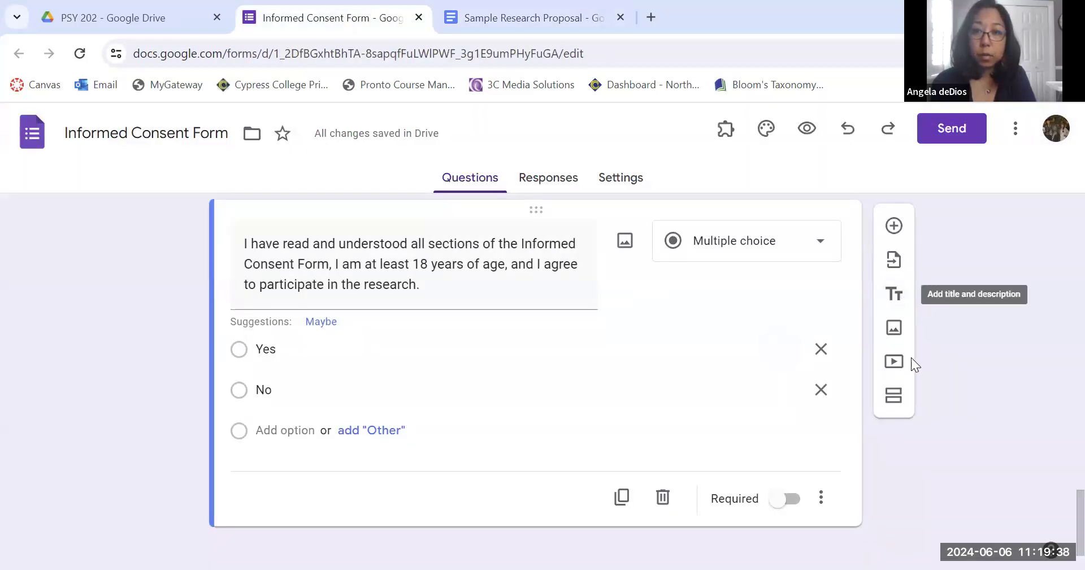
scroll(911, 358, "up", 1)
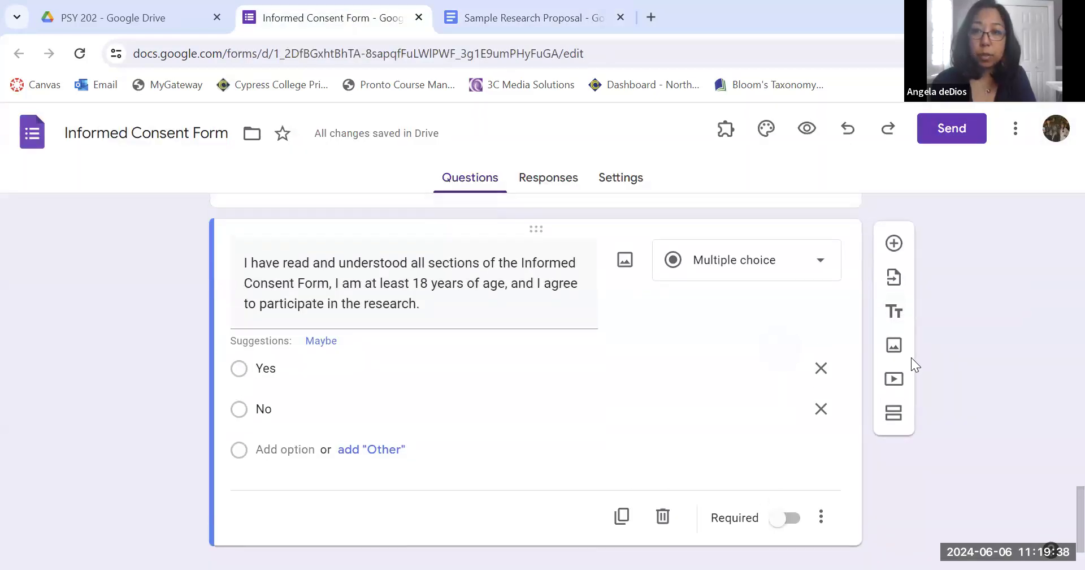
left_click(894, 249)
left_click(760, 331)
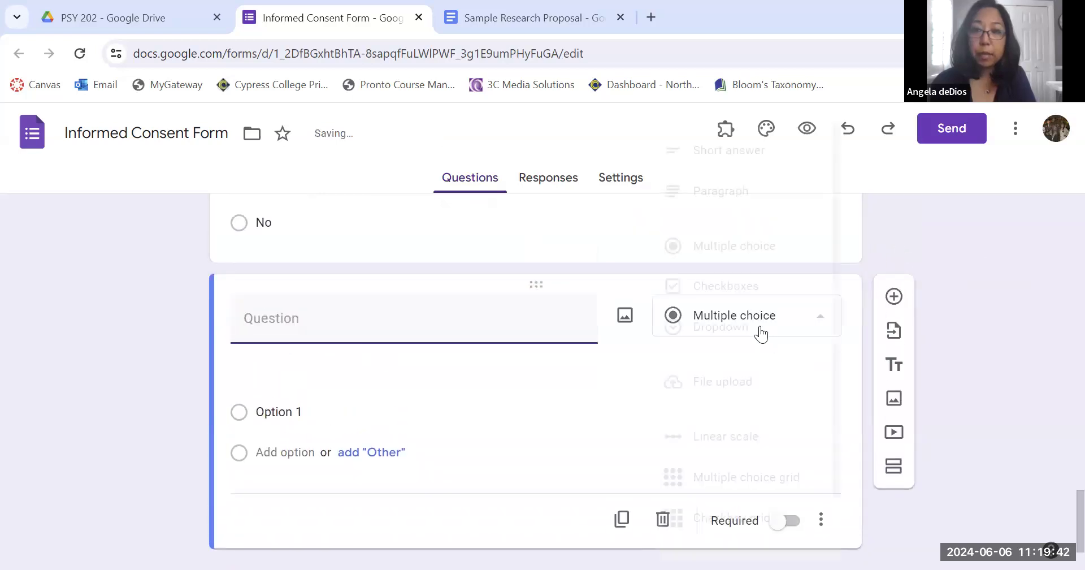
left_click(748, 157)
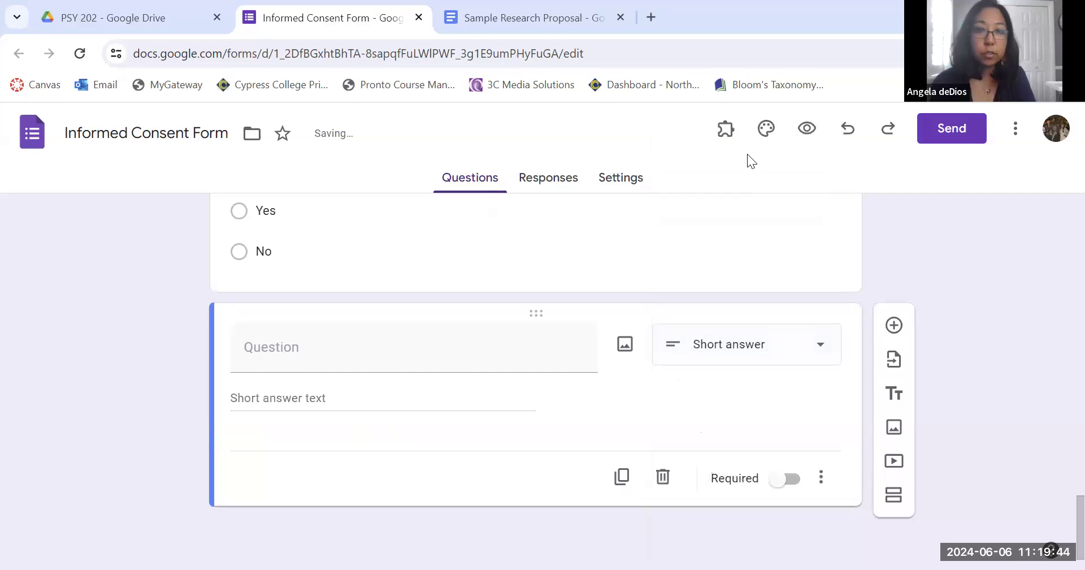
left_click(411, 362)
type("If you ")
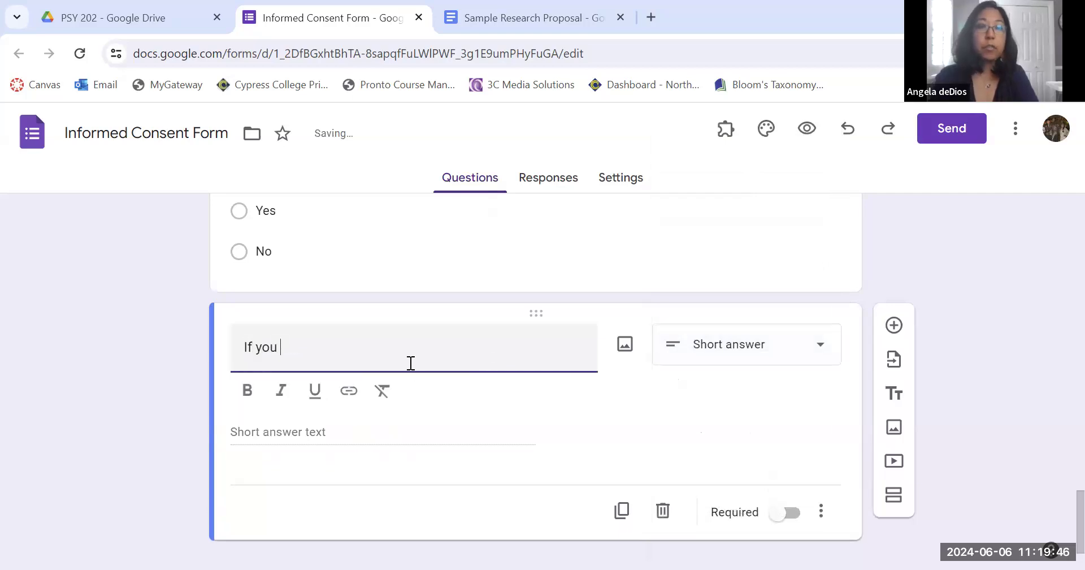
type("consent to participate in this study, please type in your first and last name be")
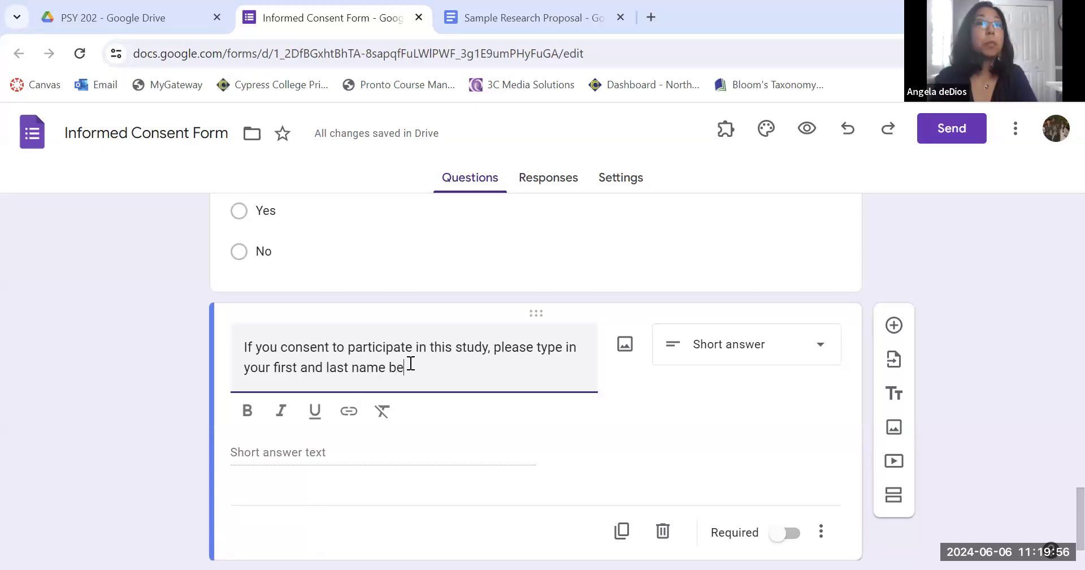
type("low")
left_click(671, 428)
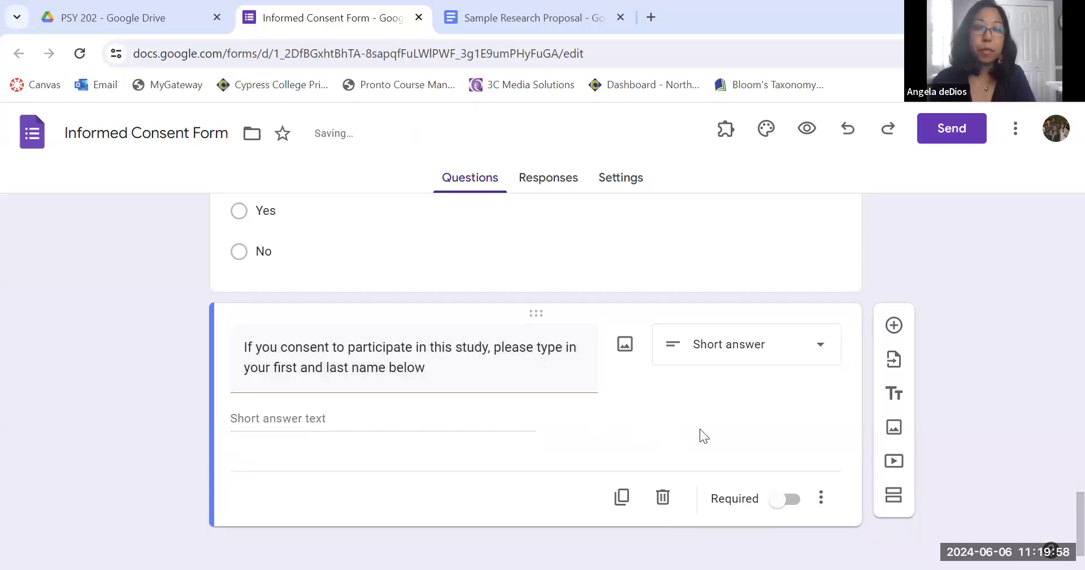
Add a Date question titled Please select today's date.
scroll(759, 389, "down", 1)
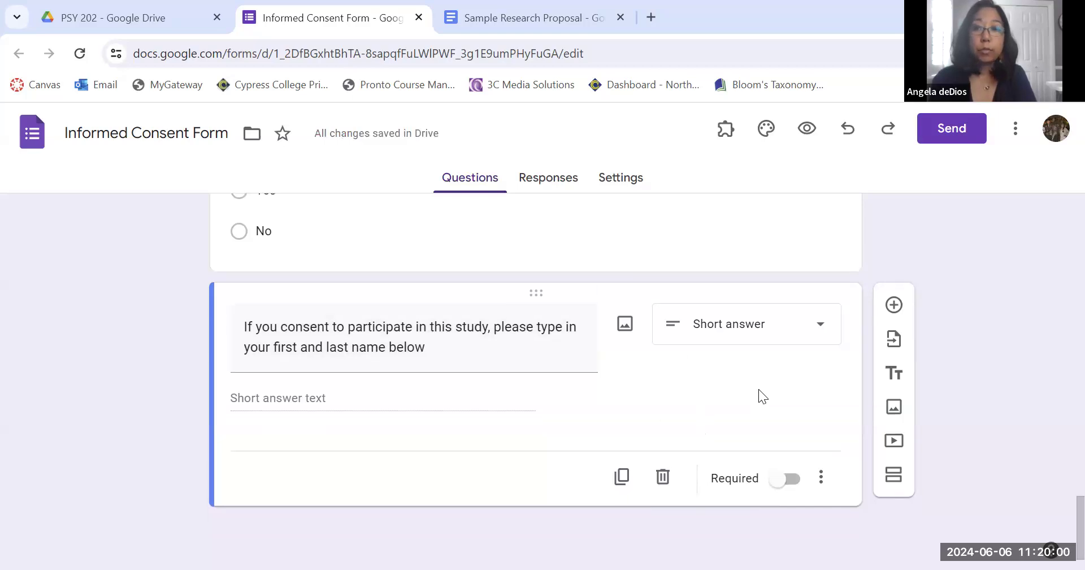
left_click(902, 313)
left_click(738, 435)
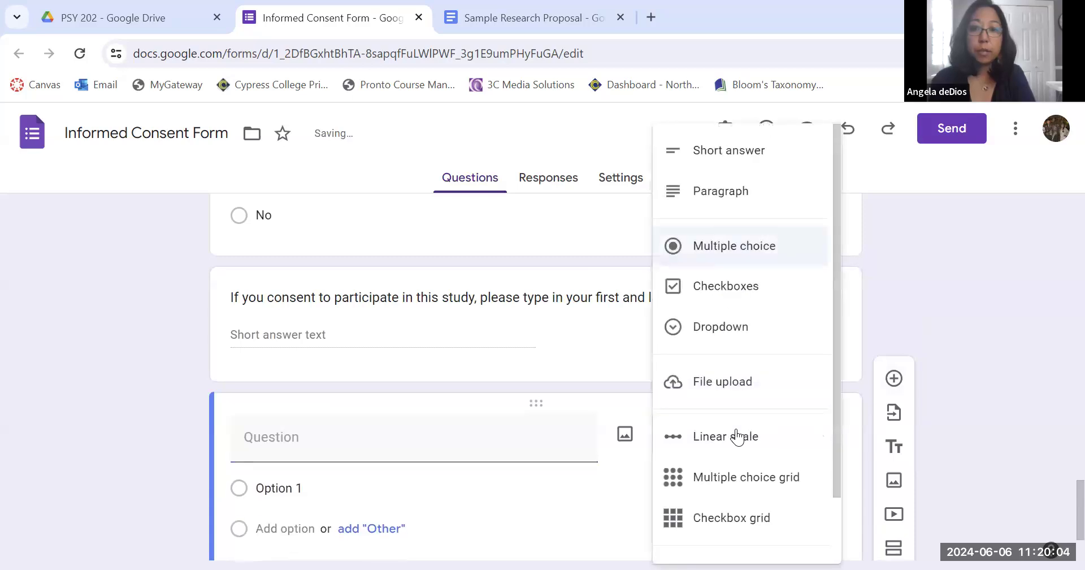
scroll(771, 458, "down", 1)
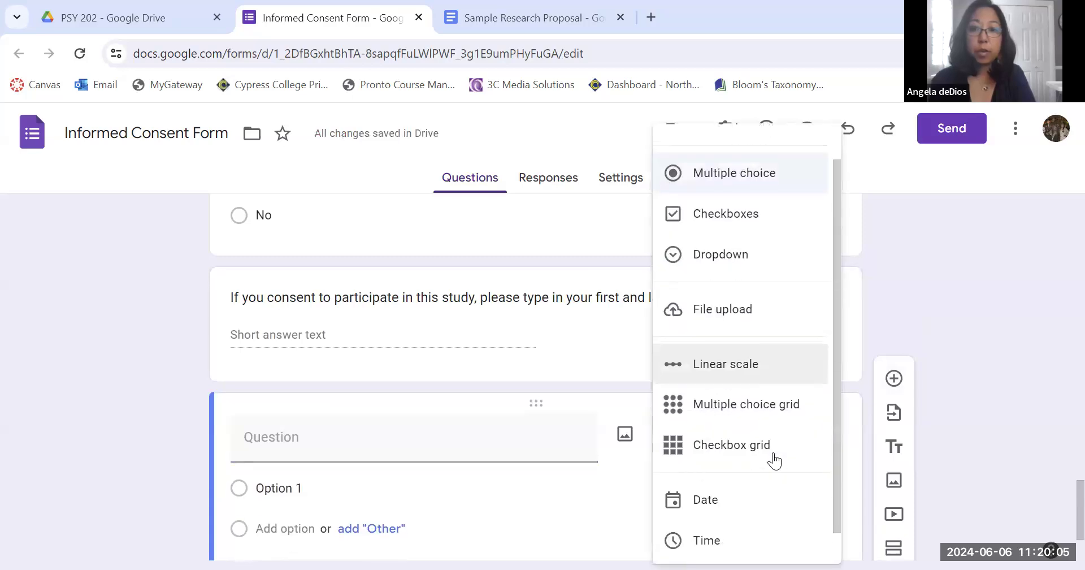
left_click(715, 495)
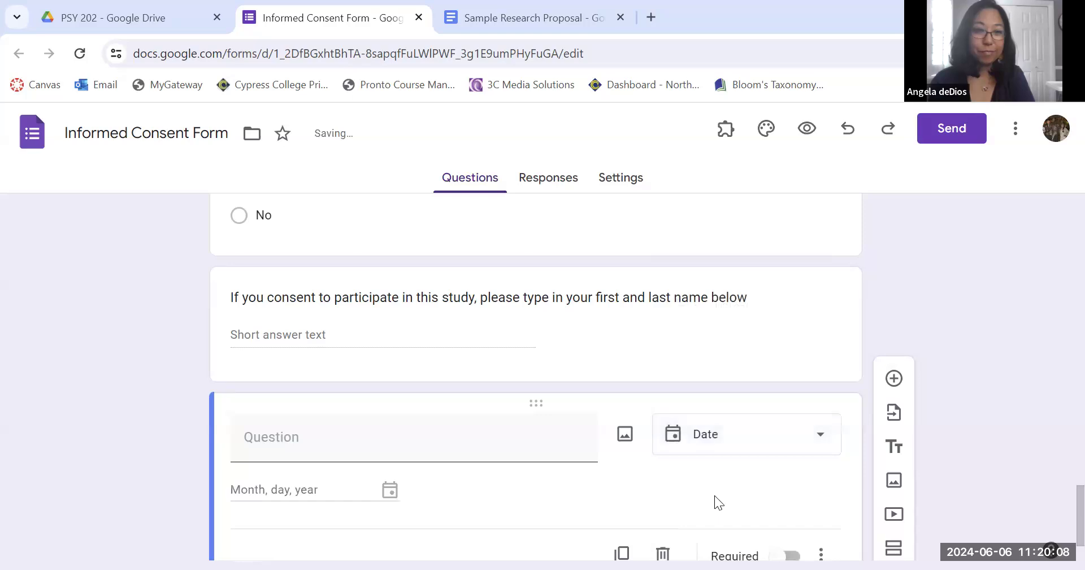
left_click(298, 449)
type("Please")
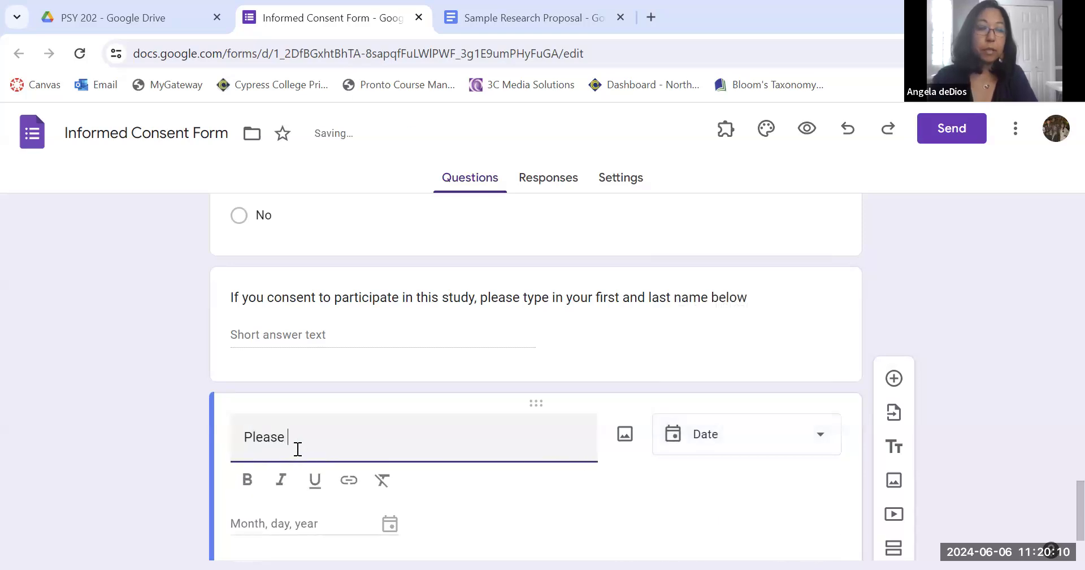
type(" select today's date")
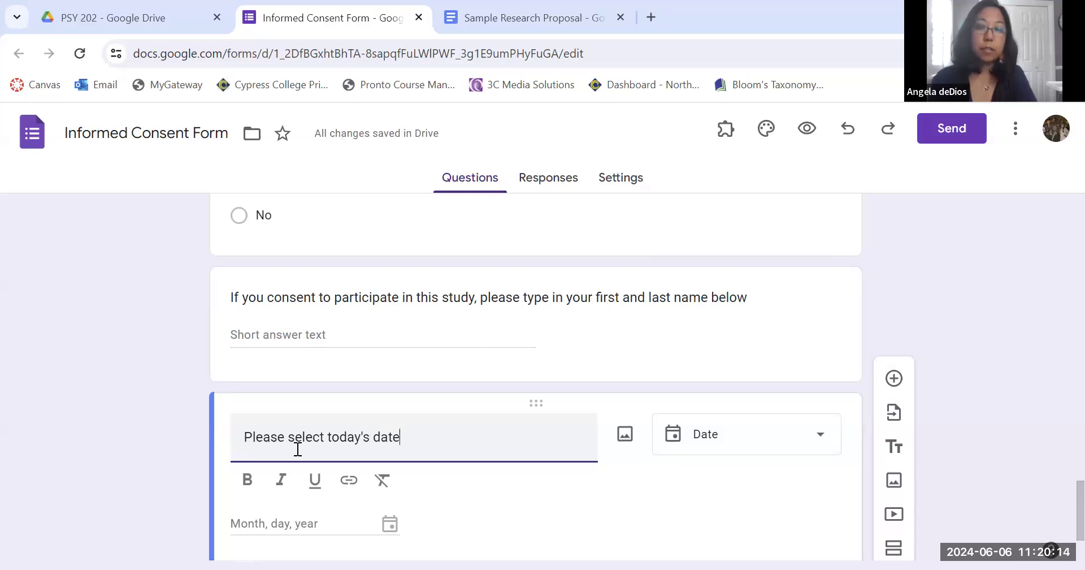
left_click(1022, 431)
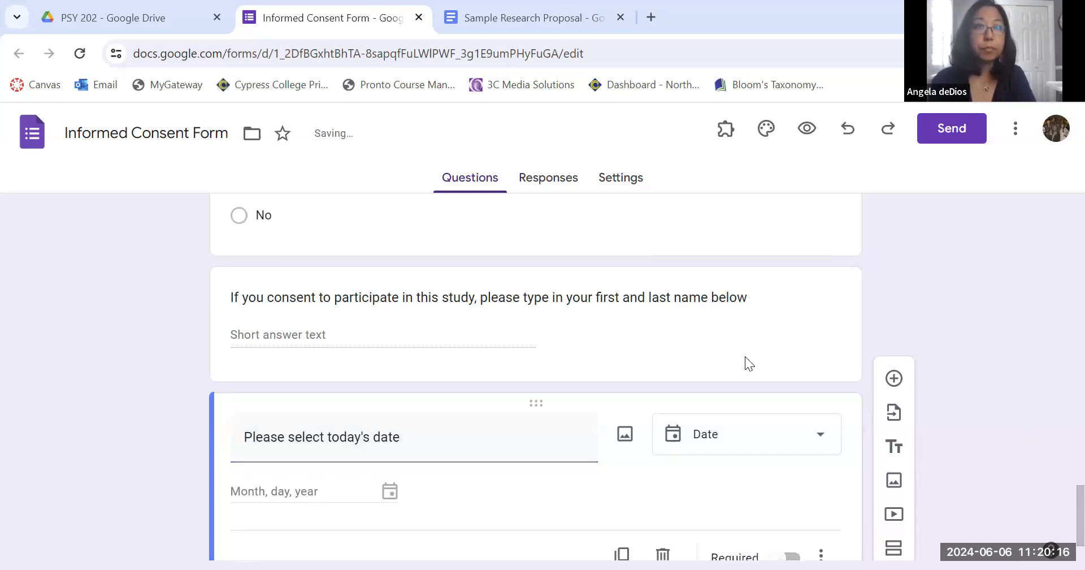
Copy the email request sentence from the document into a new short answer question.
left_click(559, 13)
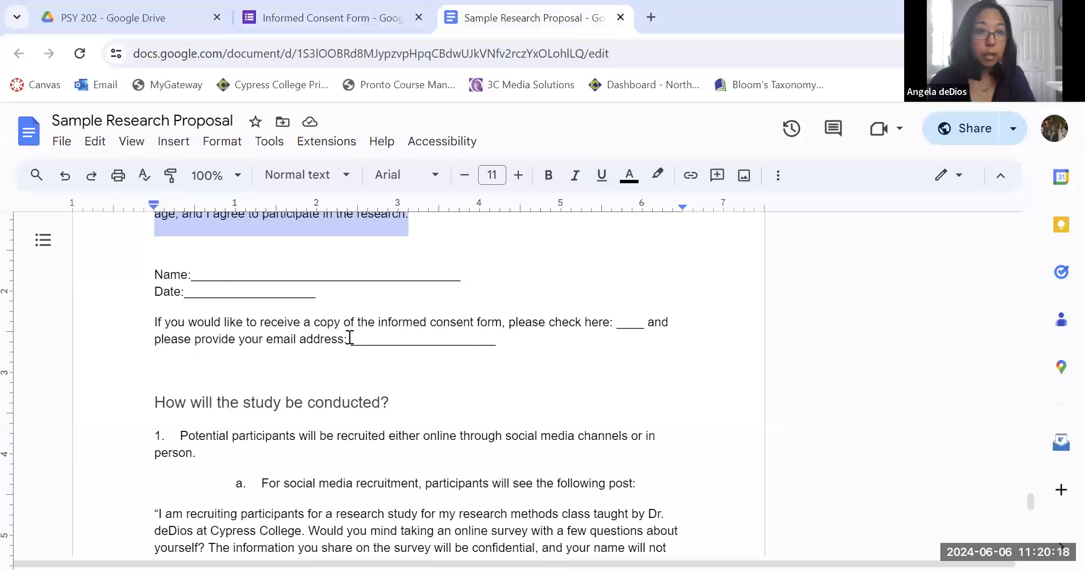
scroll(350, 338, "down", 1)
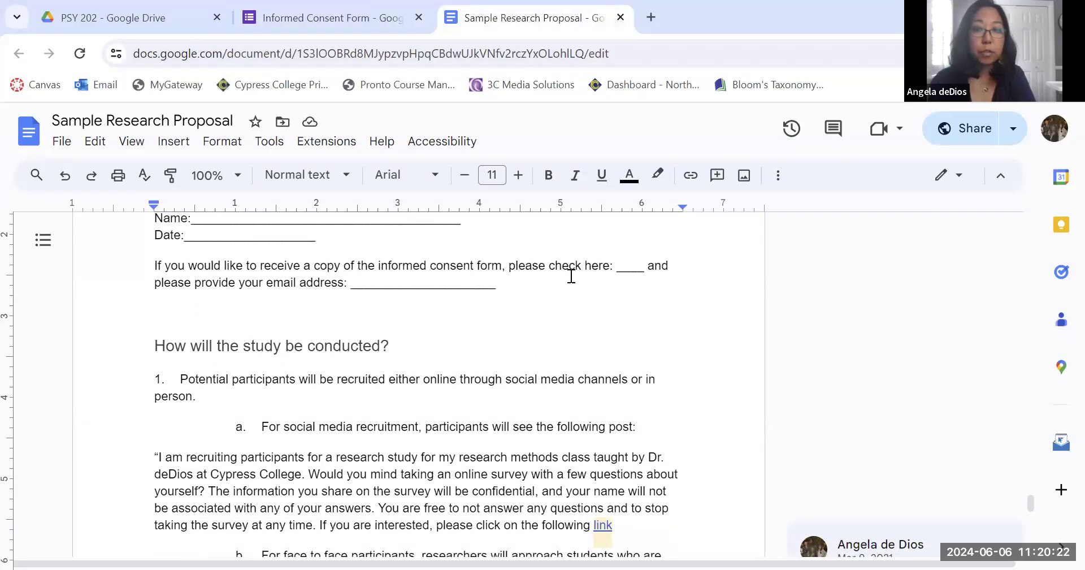
left_click_drag(357, 268, 504, 284)
key("ctrl+c")
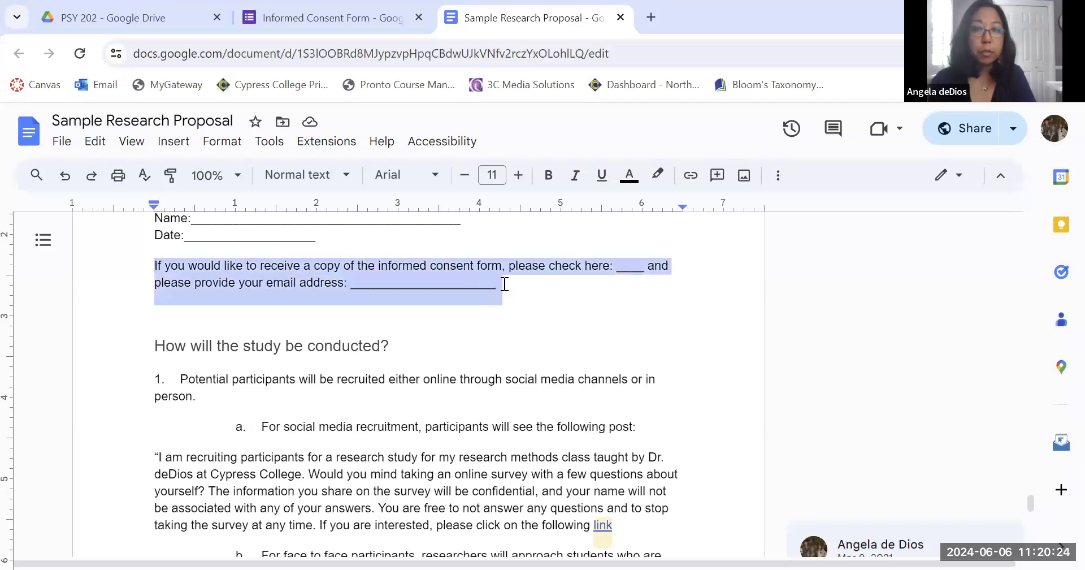
left_click(357, 14)
scroll(836, 425, "down", 1)
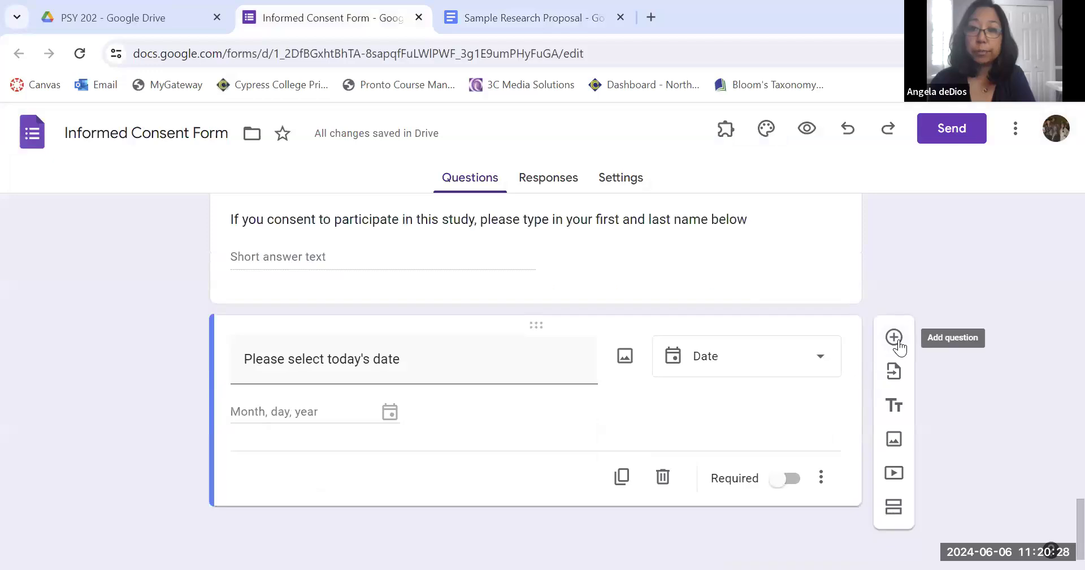
left_click(896, 338)
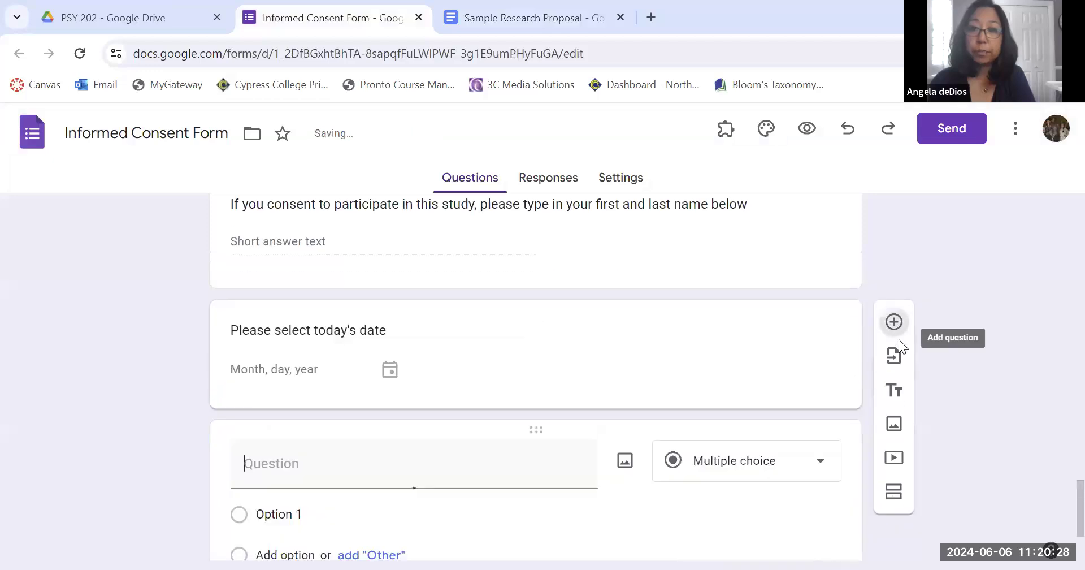
left_click(768, 469)
left_click(785, 169)
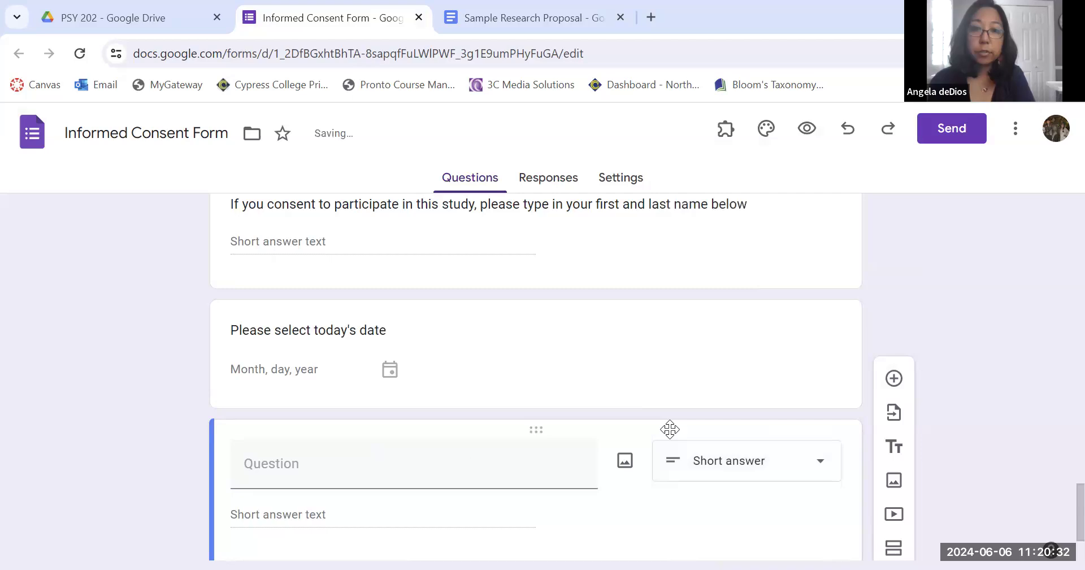
left_click(393, 464)
key("ctrl+v")
Trim the email question so it reads: If you would like to receive a copy of the informed consent form, please provide your email address.
scroll(189, 469, "down", 3)
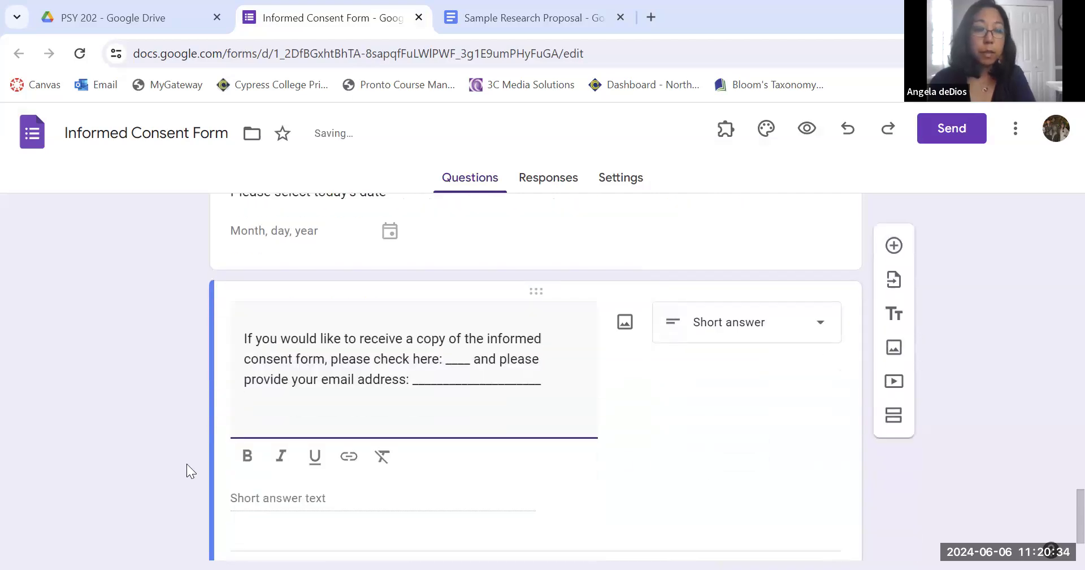
left_click_drag(331, 304, 498, 303)
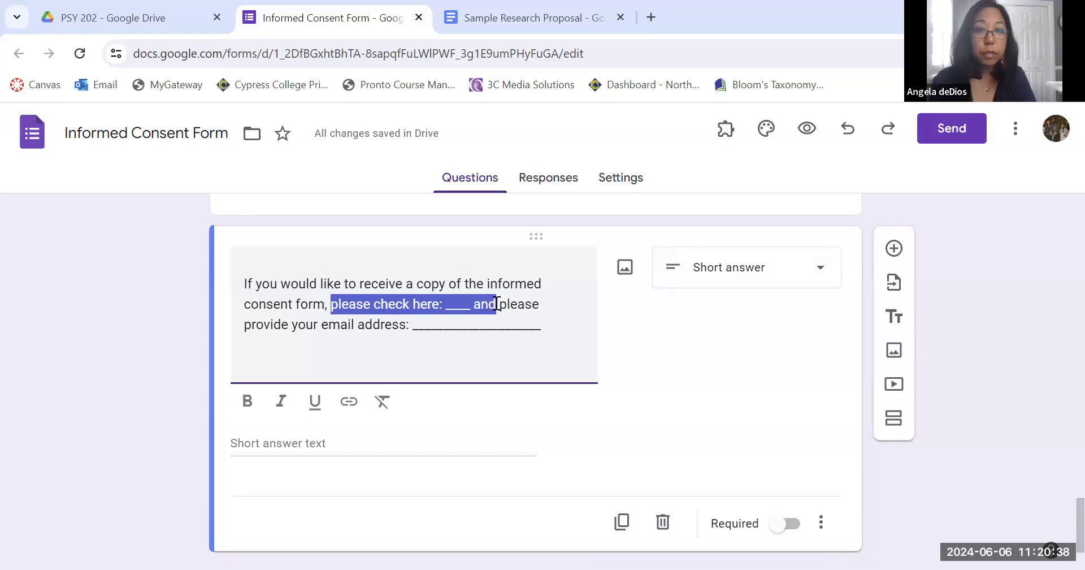
key("BackSpace")
key("BackSpace")
left_click_drag(374, 325, 234, 330)
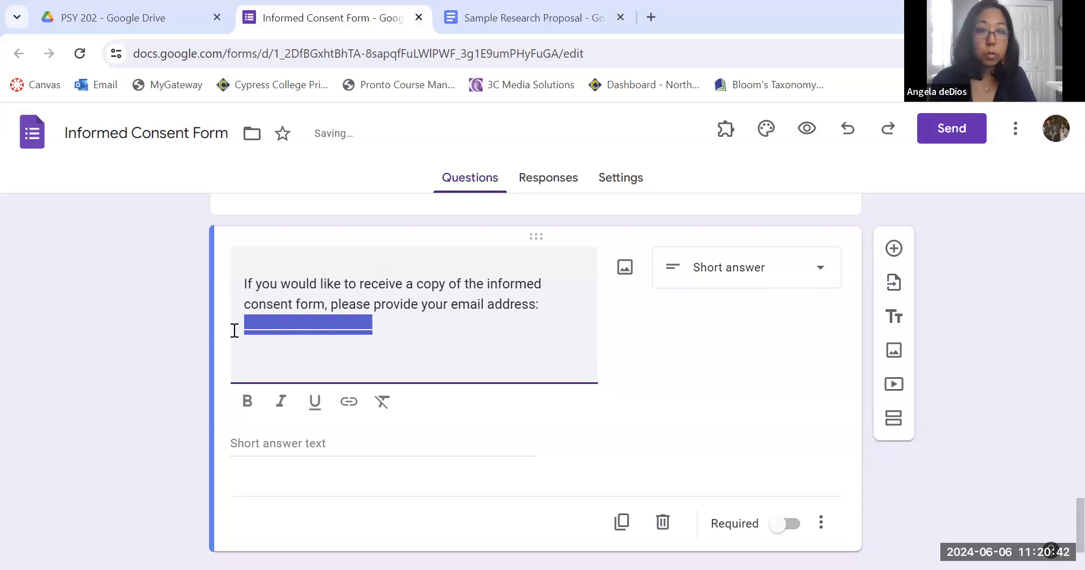
key("BackSpace")
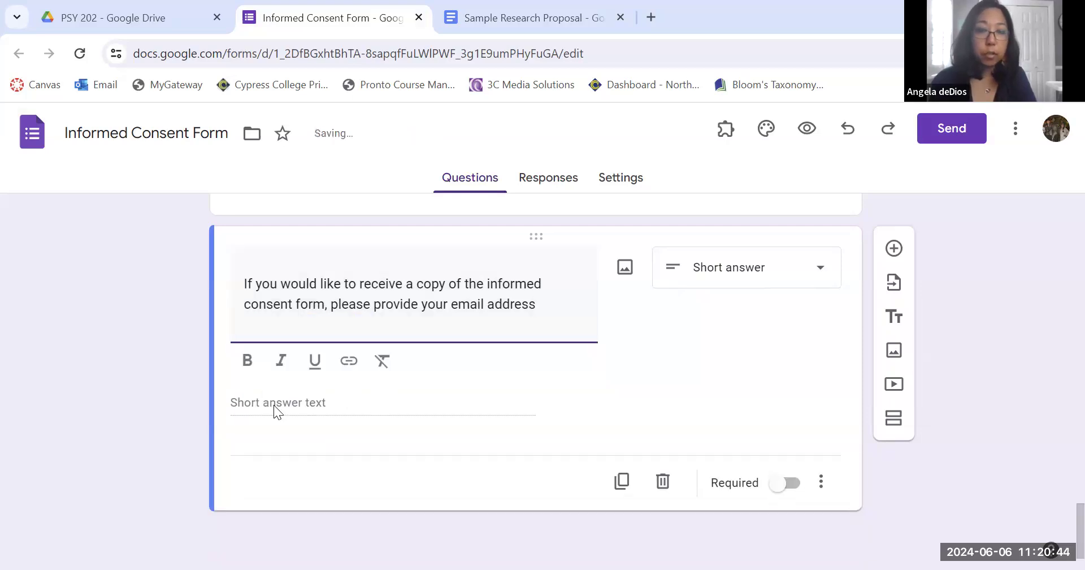
left_click(273, 405)
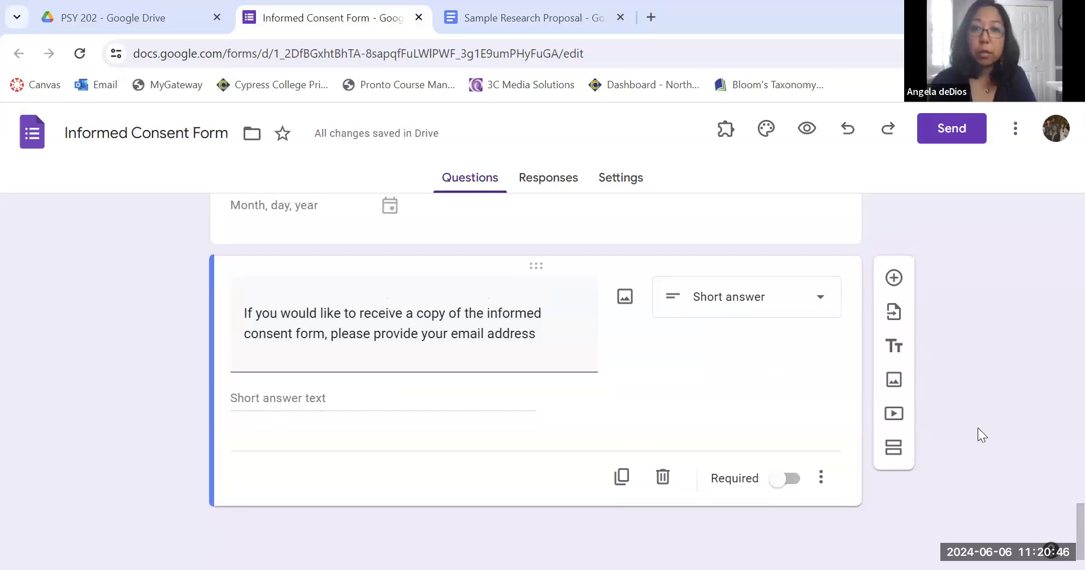
Preview the form and scroll through all of its sections as a respondent would see them.
scroll(993, 397, "up", 15)
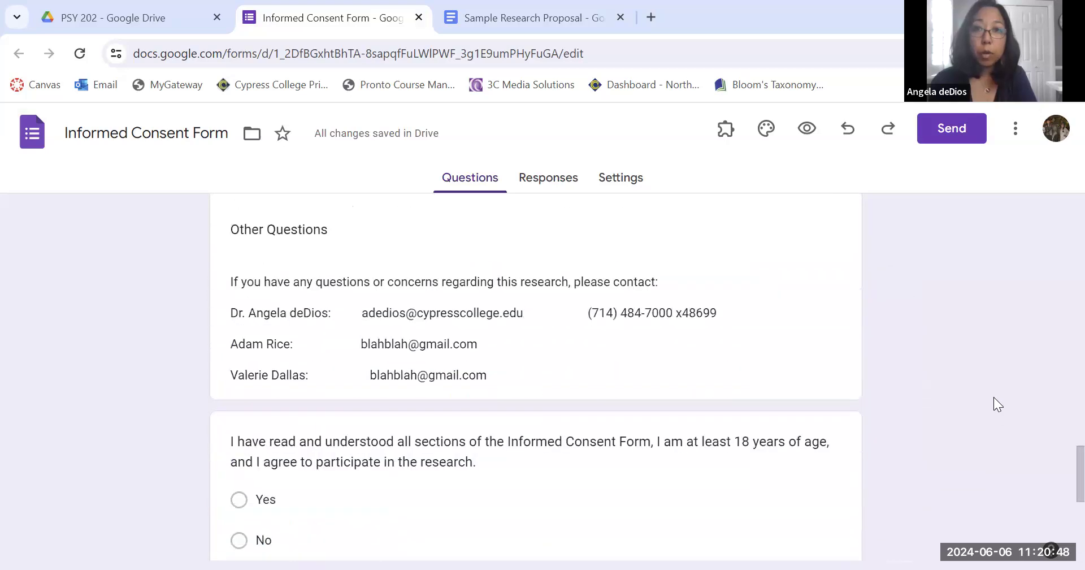
scroll(994, 397, "up", 5)
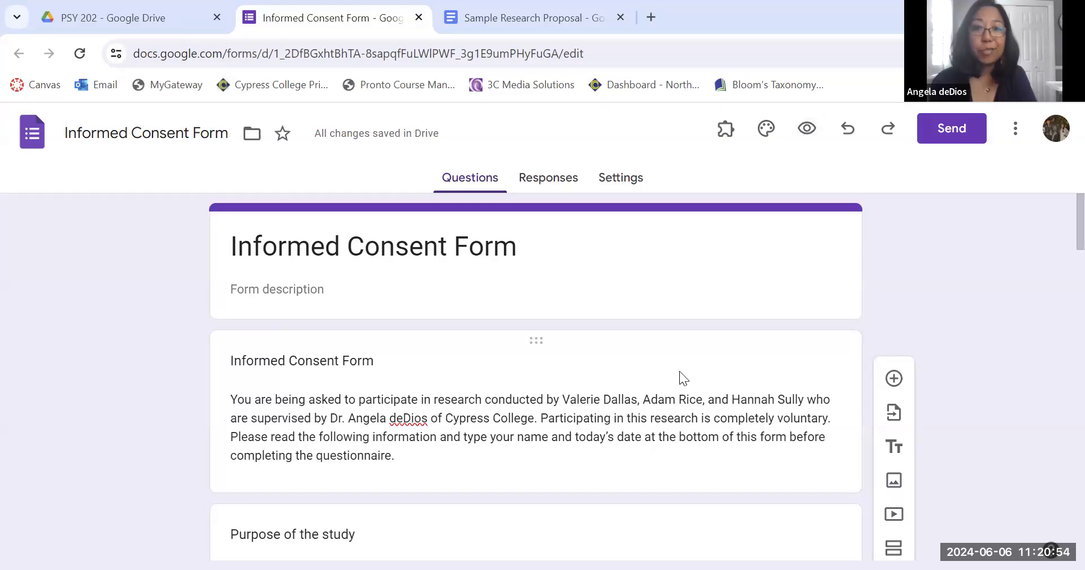
scroll(680, 370, "down", 3)
left_click_drag(534, 333, 538, 420)
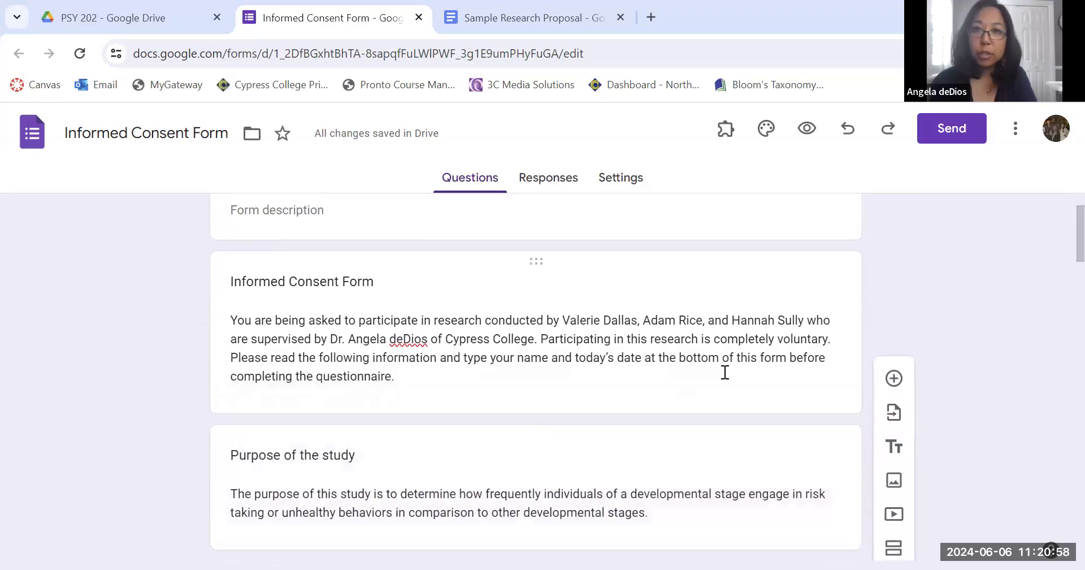
scroll(725, 371, "up", 1)
left_click(808, 130)
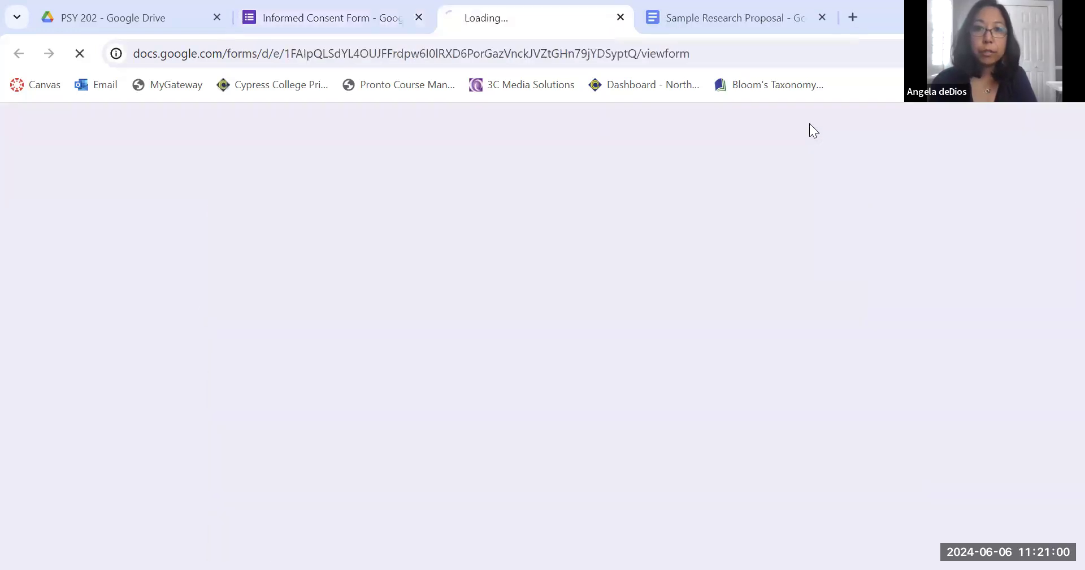
scroll(842, 382, "down", 8)
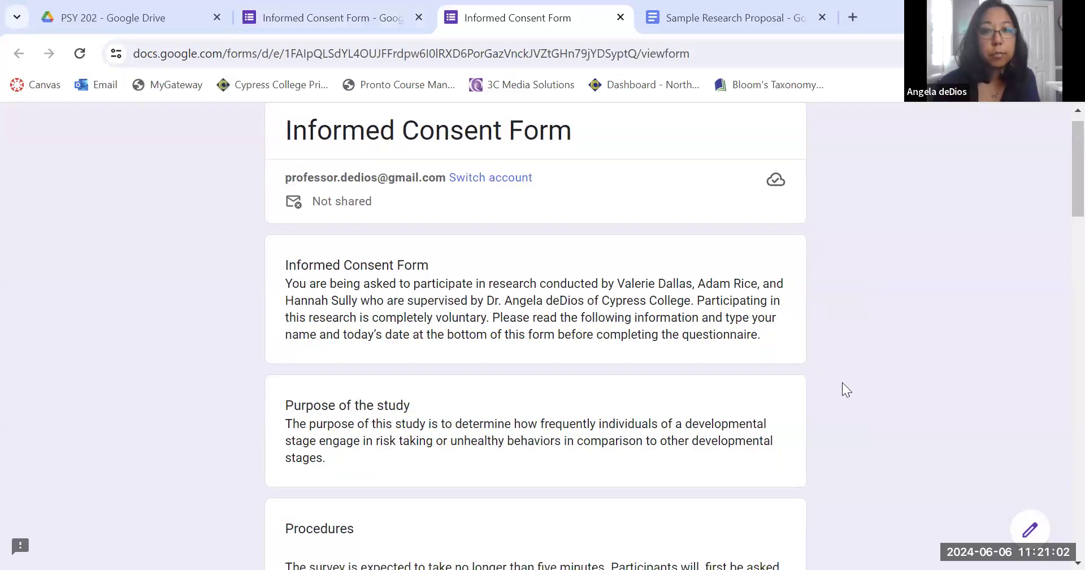
scroll(842, 382, "down", 12)
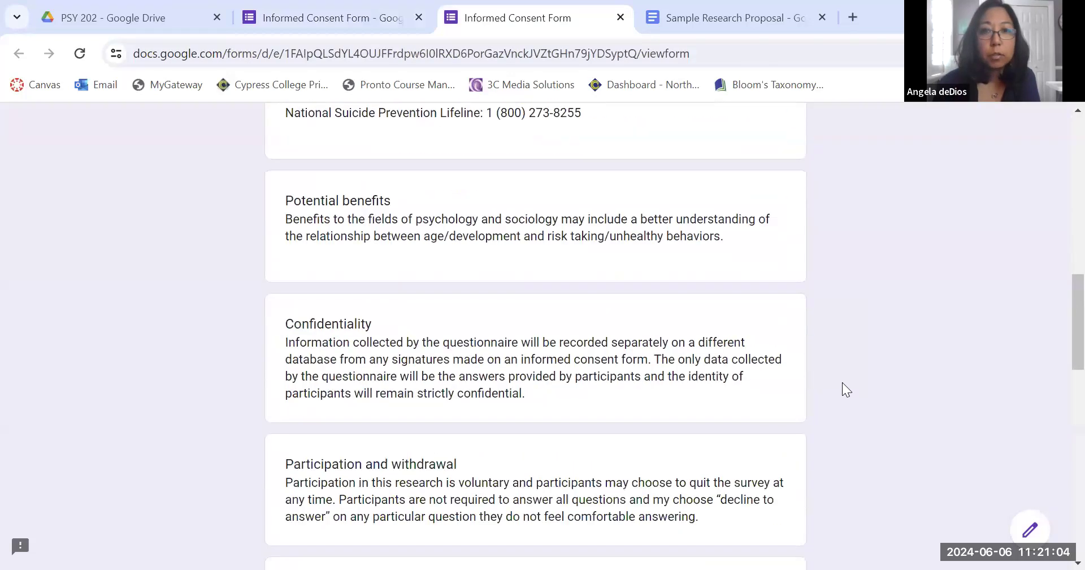
scroll(842, 382, "down", 11)
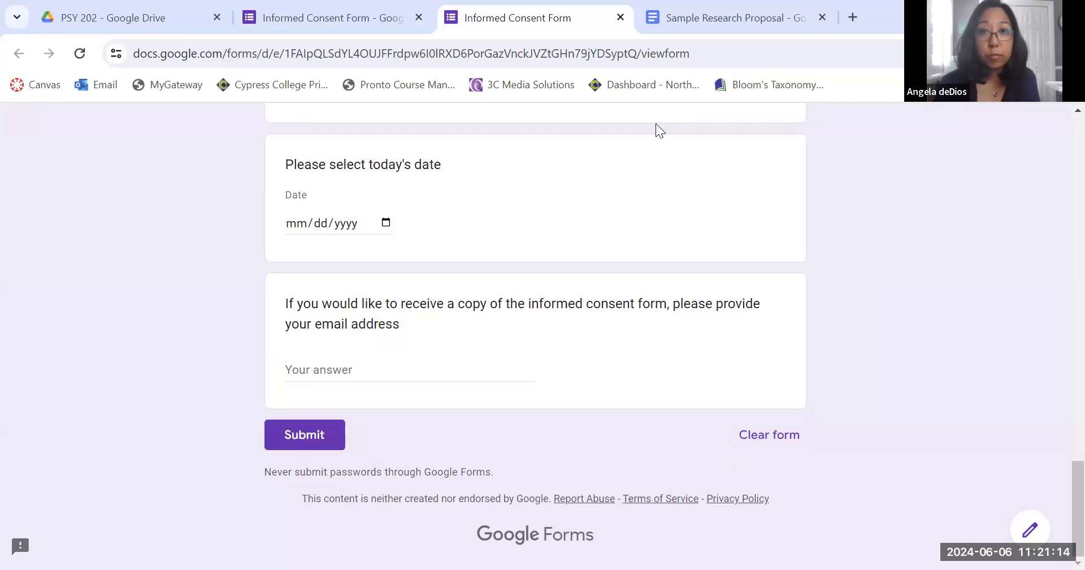
Review the Sample Research Proposal document and return to the consent form preview.
left_click(697, 11)
scroll(537, 443, "up", 20)
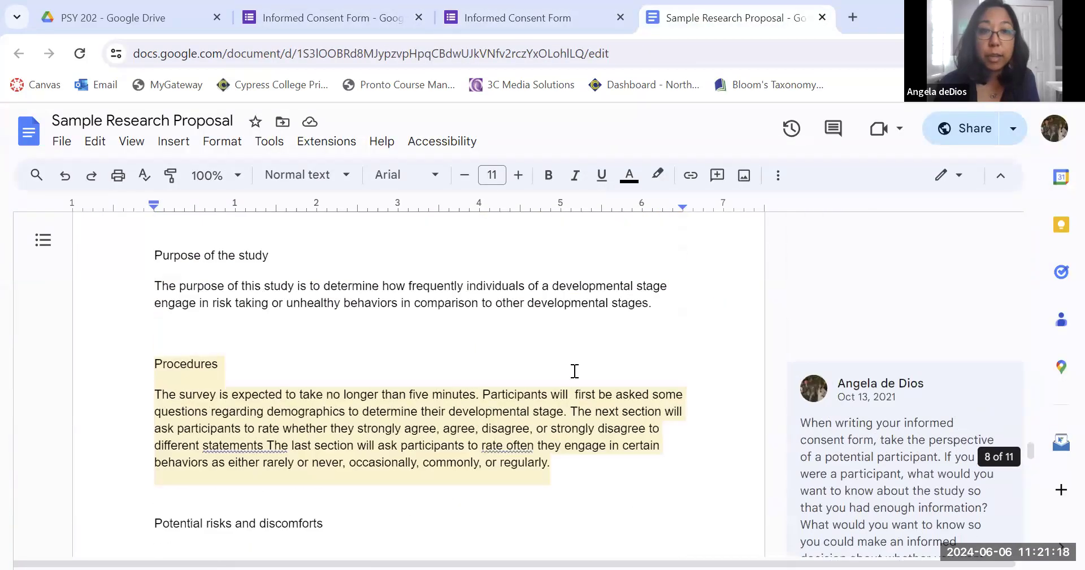
scroll(575, 371, "up", 15)
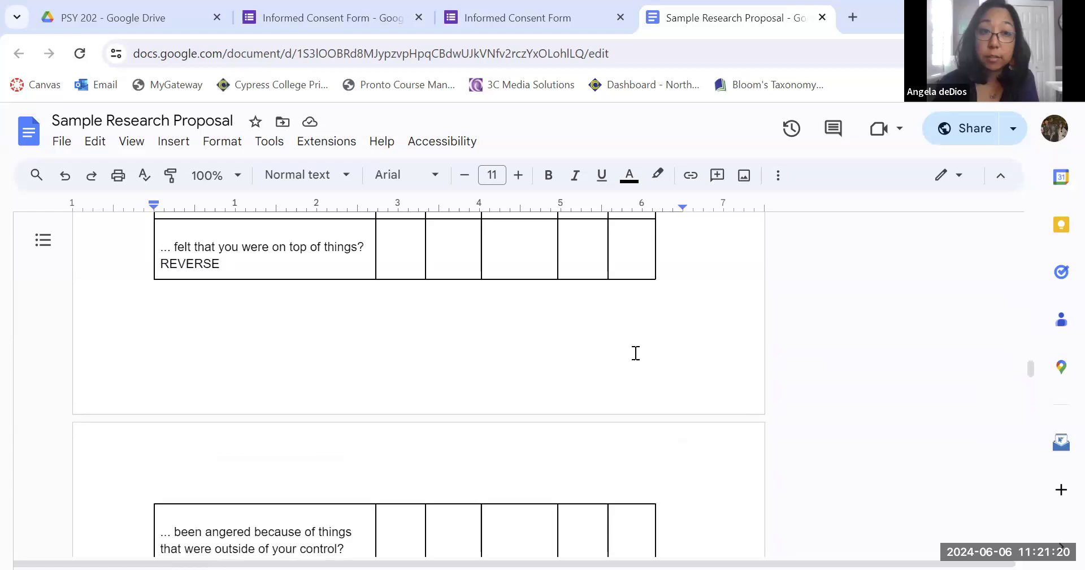
scroll(635, 353, "up", 10)
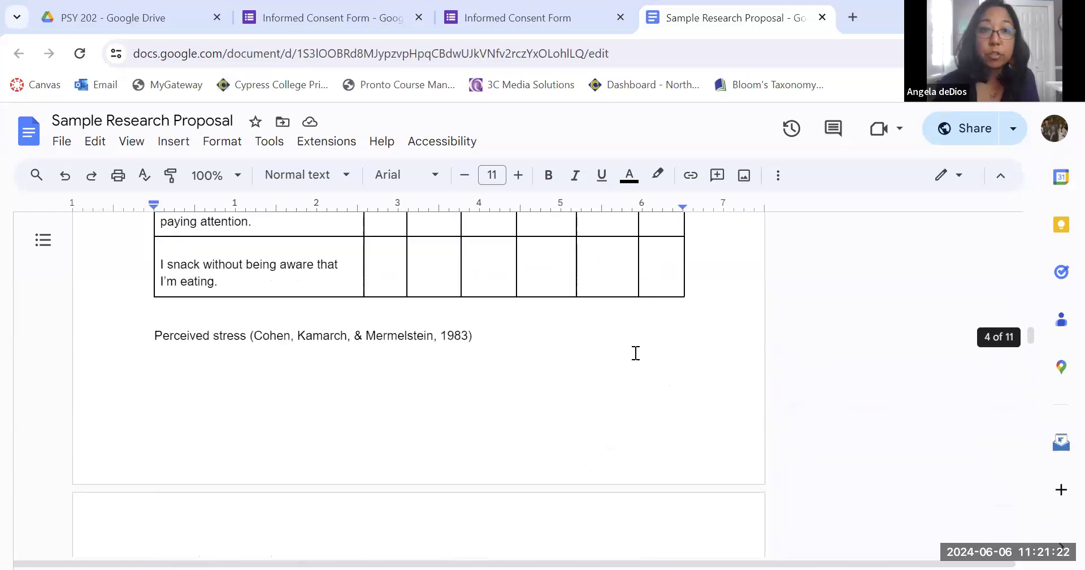
scroll(635, 353, "up", 10)
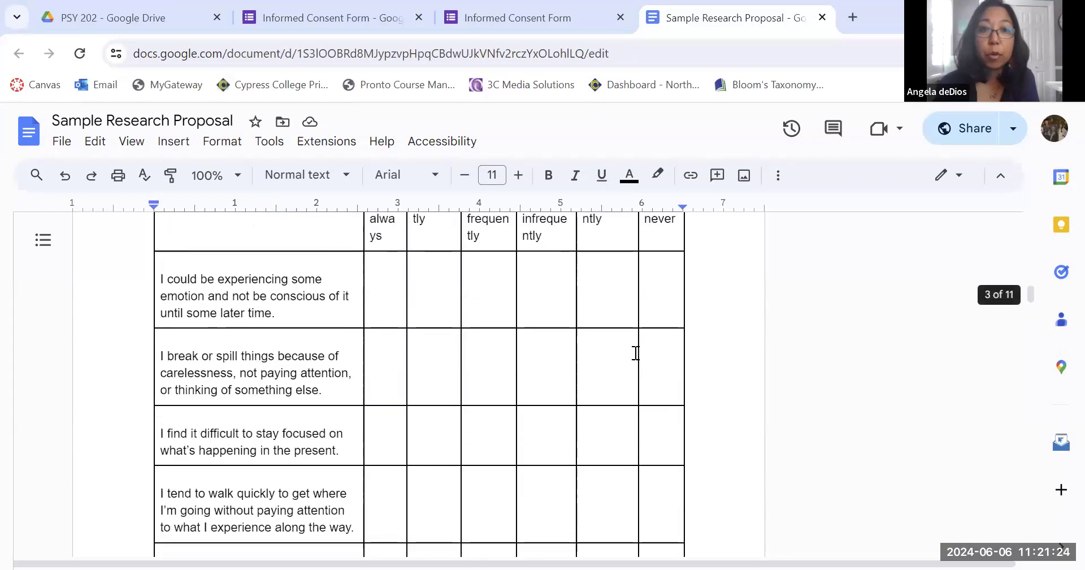
scroll(635, 353, "up", 2)
scroll(635, 353, "down", 4)
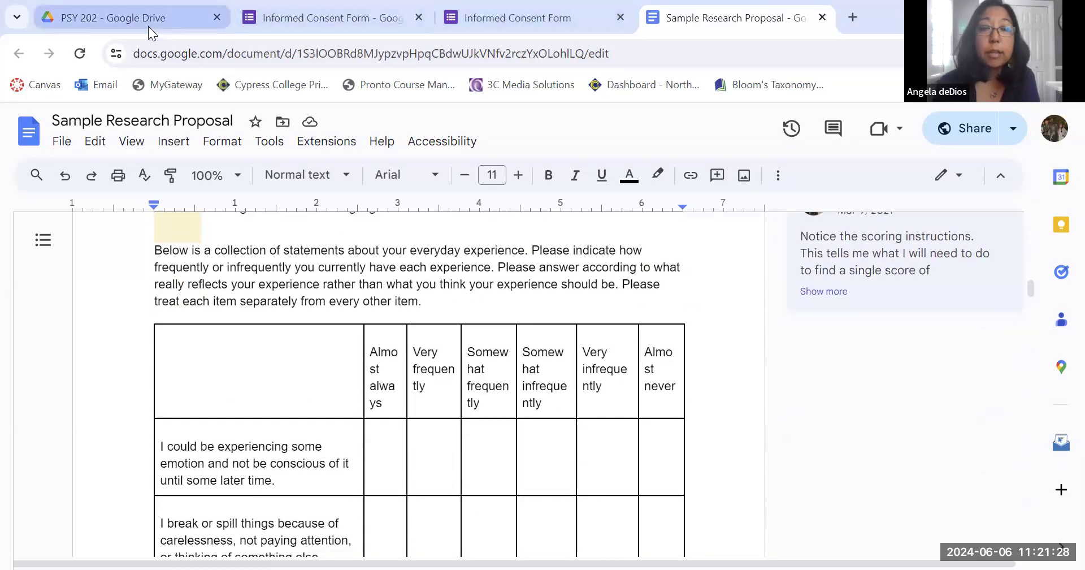
mouse_move(148, 26)
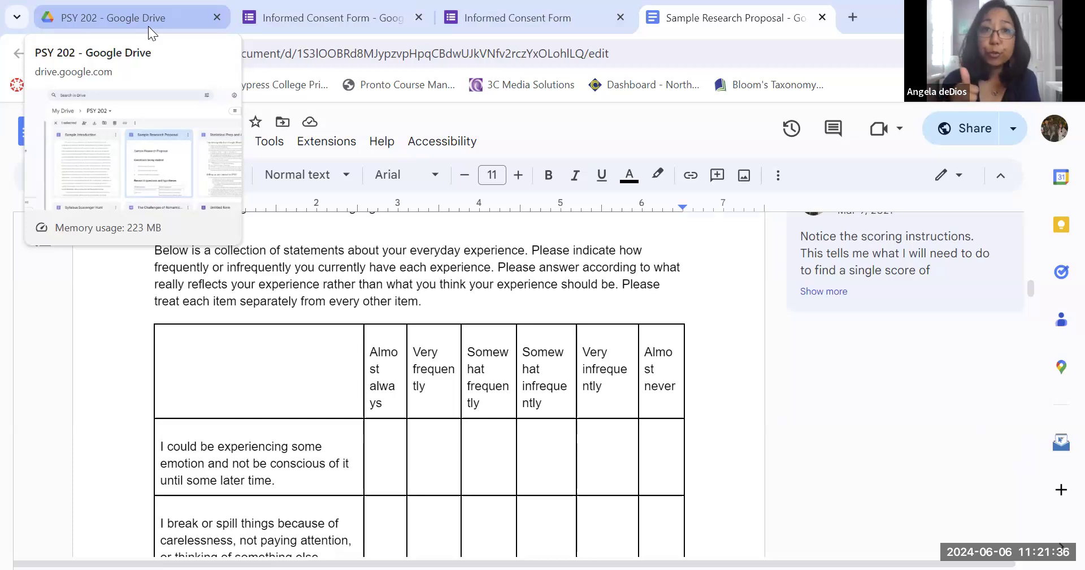
mouse_move(491, 16)
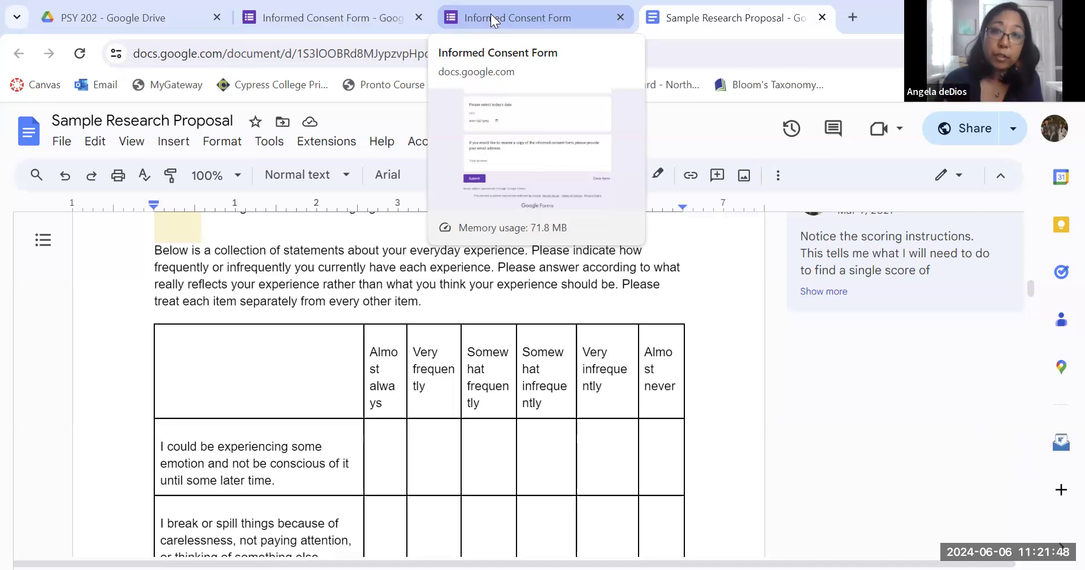
left_click(490, 18)
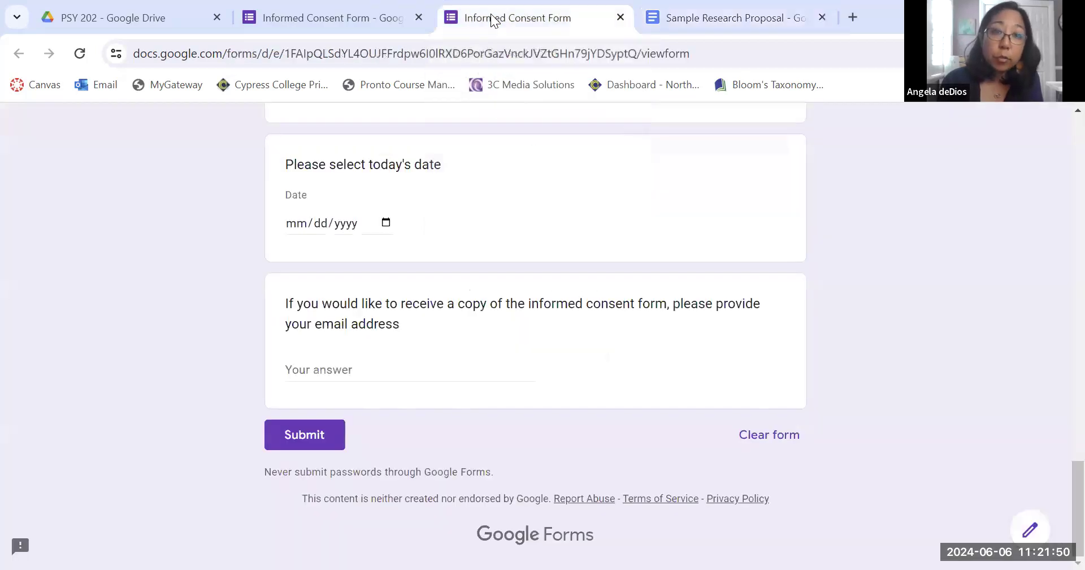
scroll(491, 303, "up", 3)
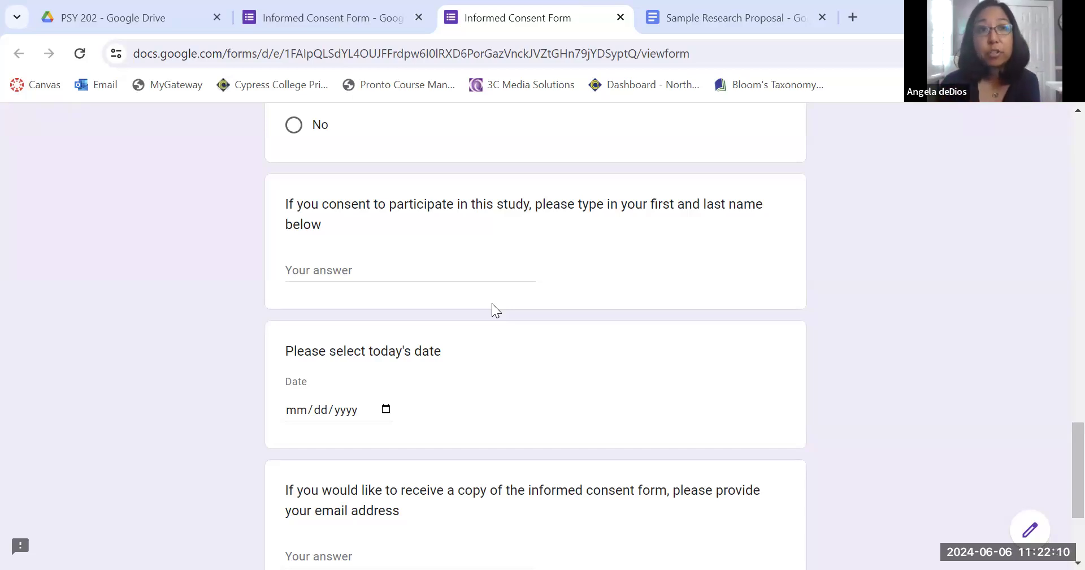
Create a new blank form from the PSY 202 Drive folder and title it Study questionnaire.
left_click(87, 13)
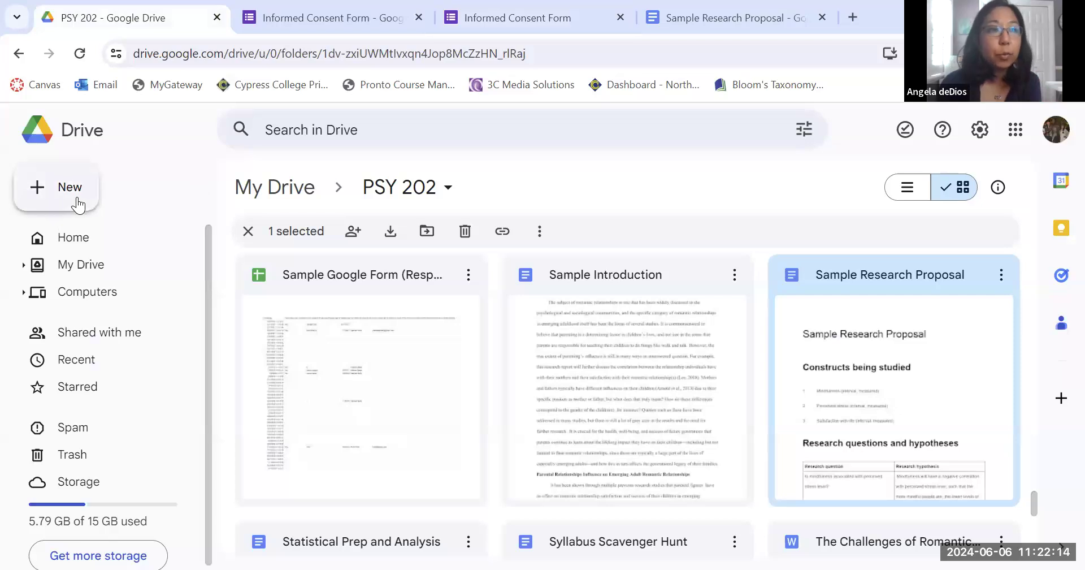
left_click(60, 191)
left_click(101, 373)
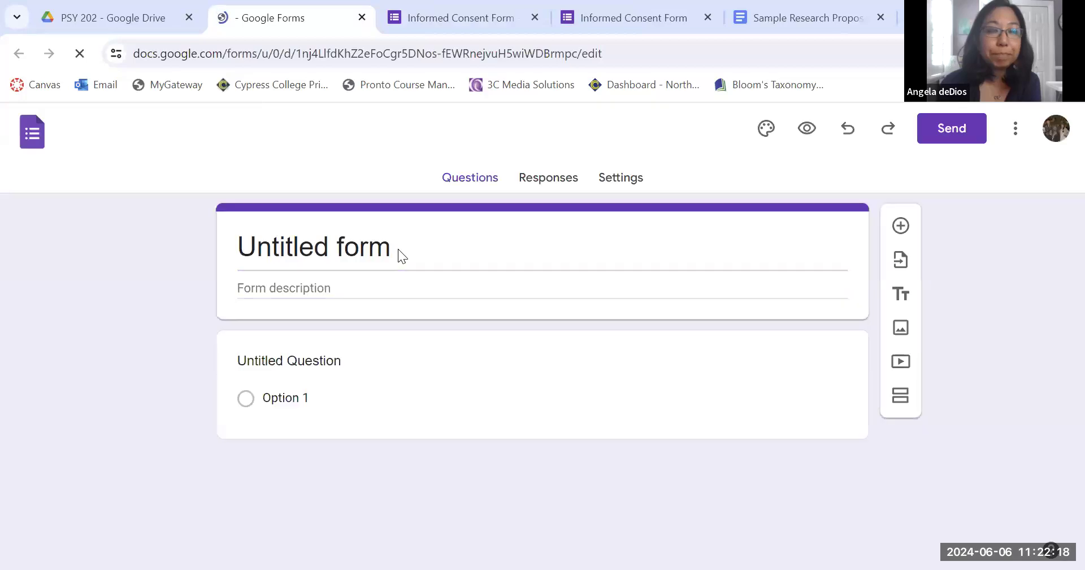
left_click(318, 252)
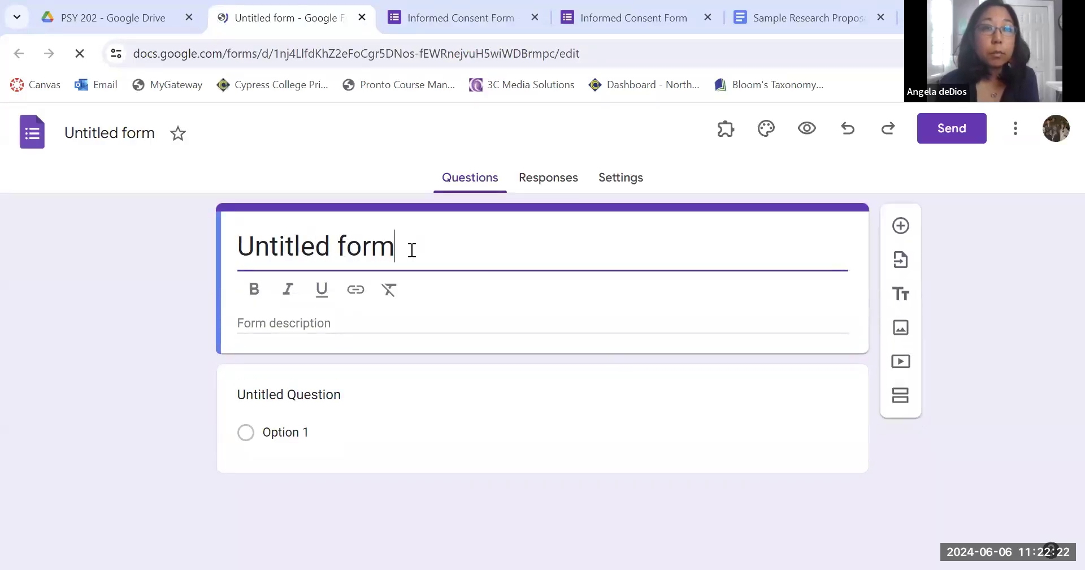
left_click_drag(412, 250, 225, 244)
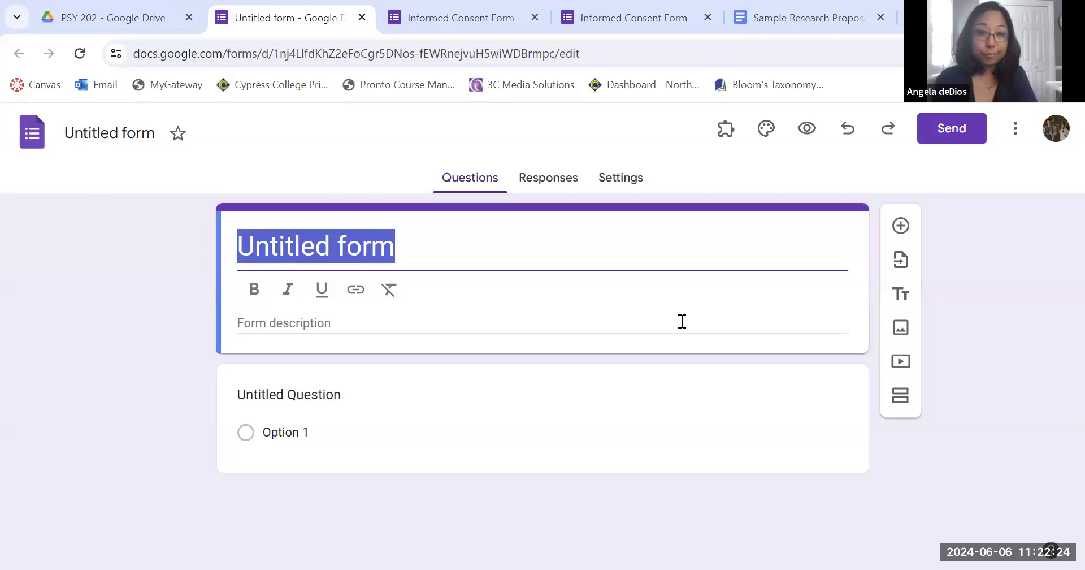
type("Study ")
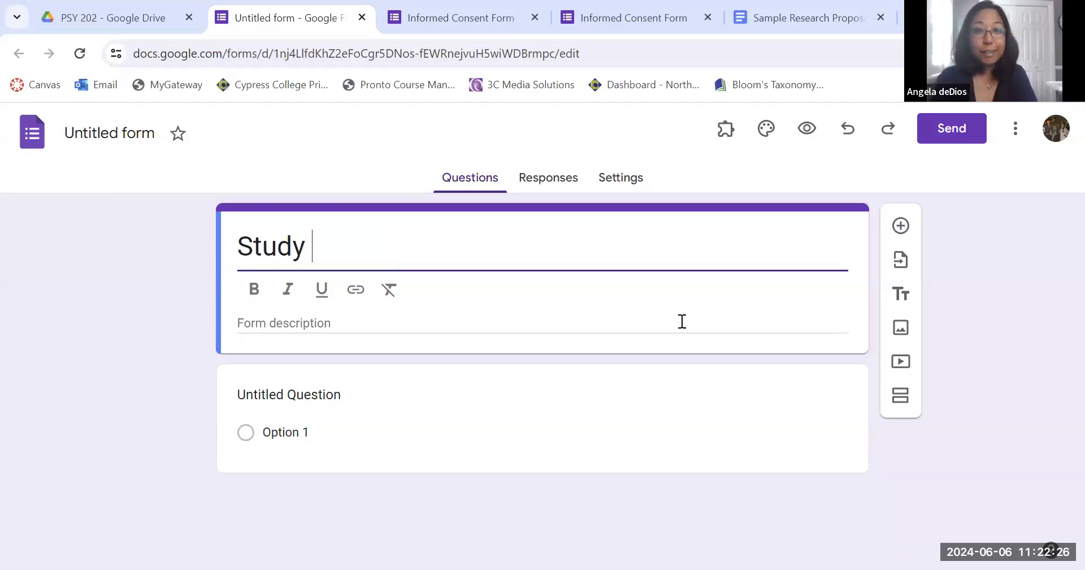
type("questionnaire")
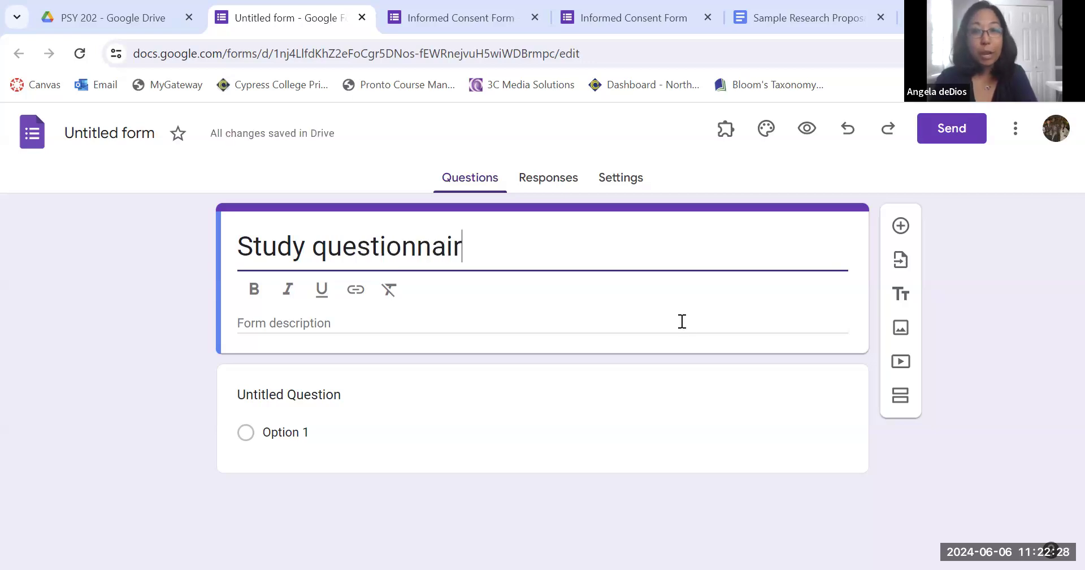
left_click(995, 381)
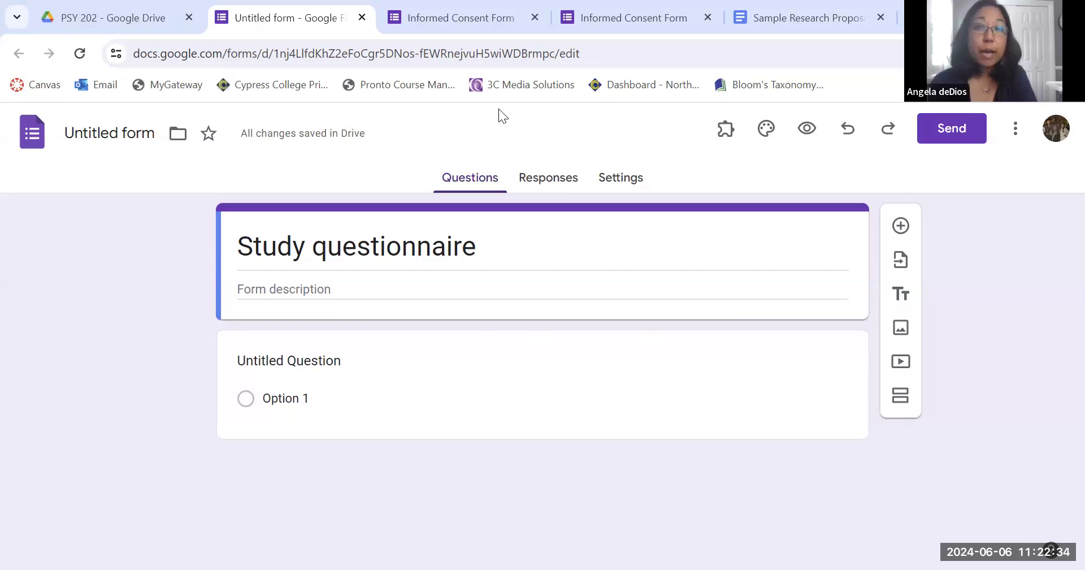
Copy the Mindfulness instructions paragraph beginning Below is a collection of statements from the proposal.
left_click(791, 16)
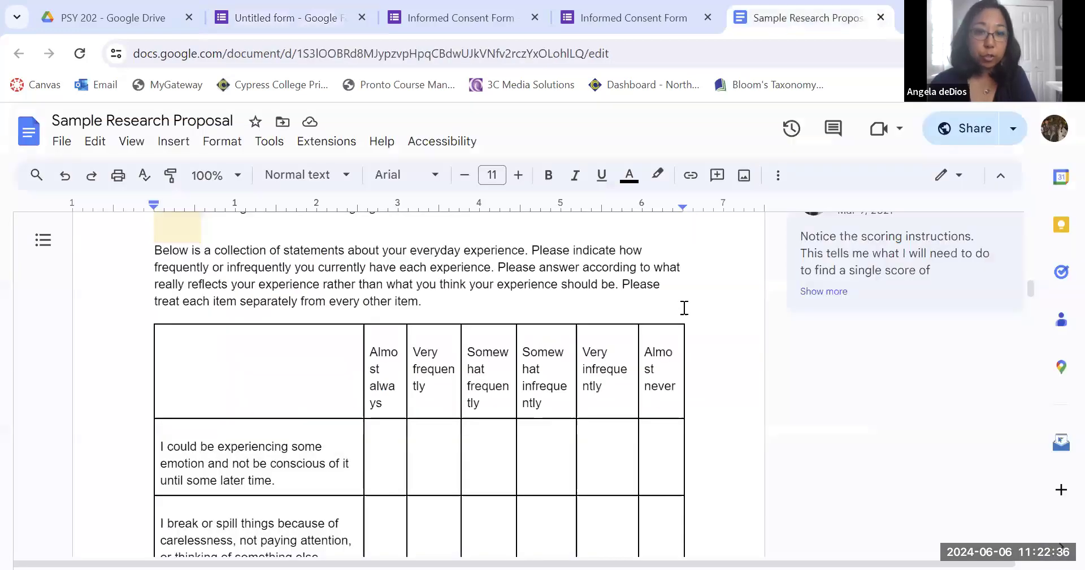
scroll(689, 370, "up", 10)
scroll(689, 369, "down", 5)
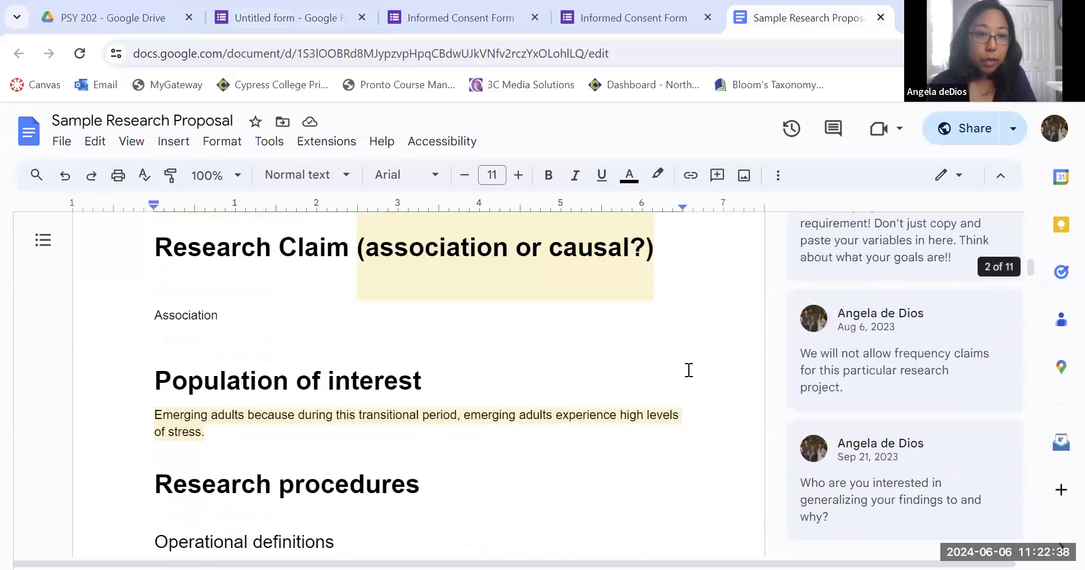
scroll(740, 403, "down", 1)
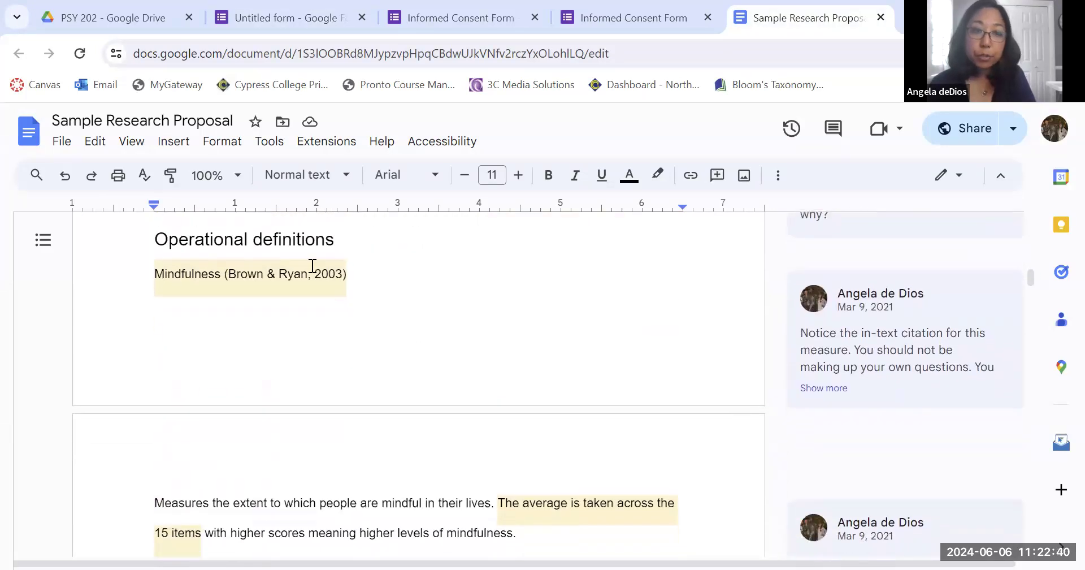
scroll(438, 350, "down", 4)
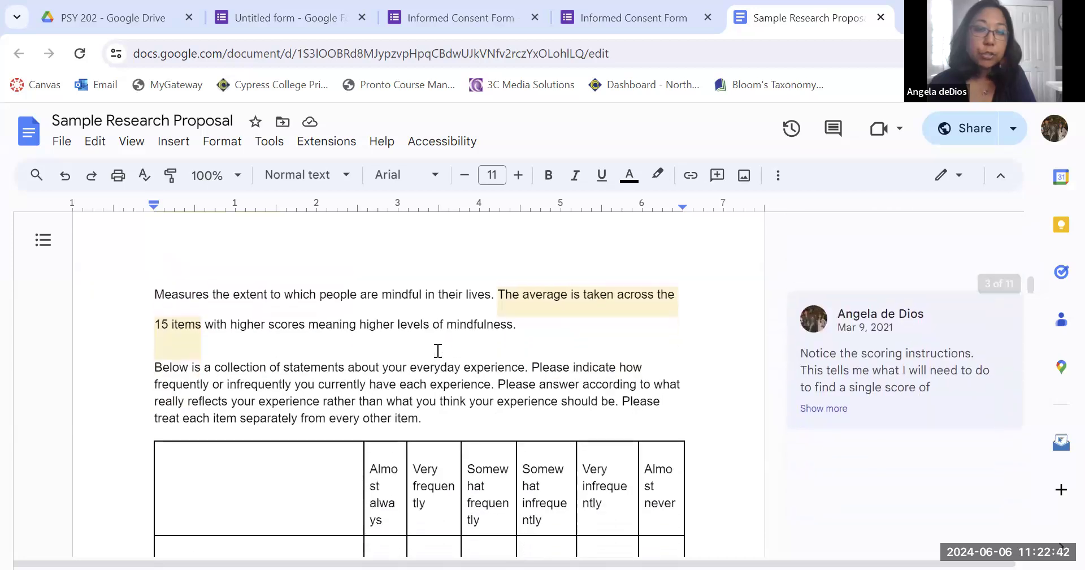
scroll(438, 350, "down", 2)
scroll(438, 350, "up", 5)
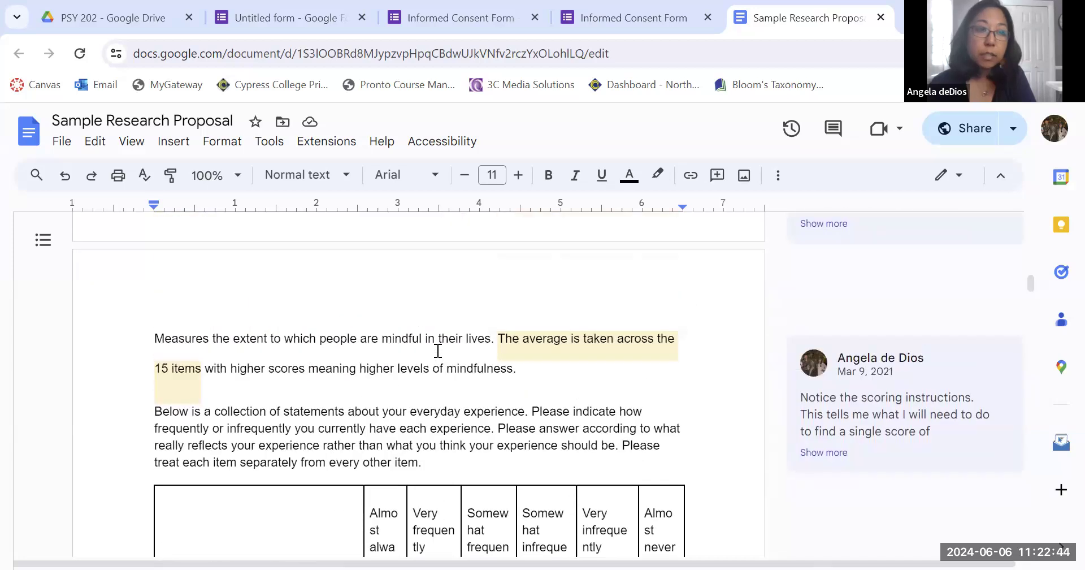
scroll(438, 351, "down", 5)
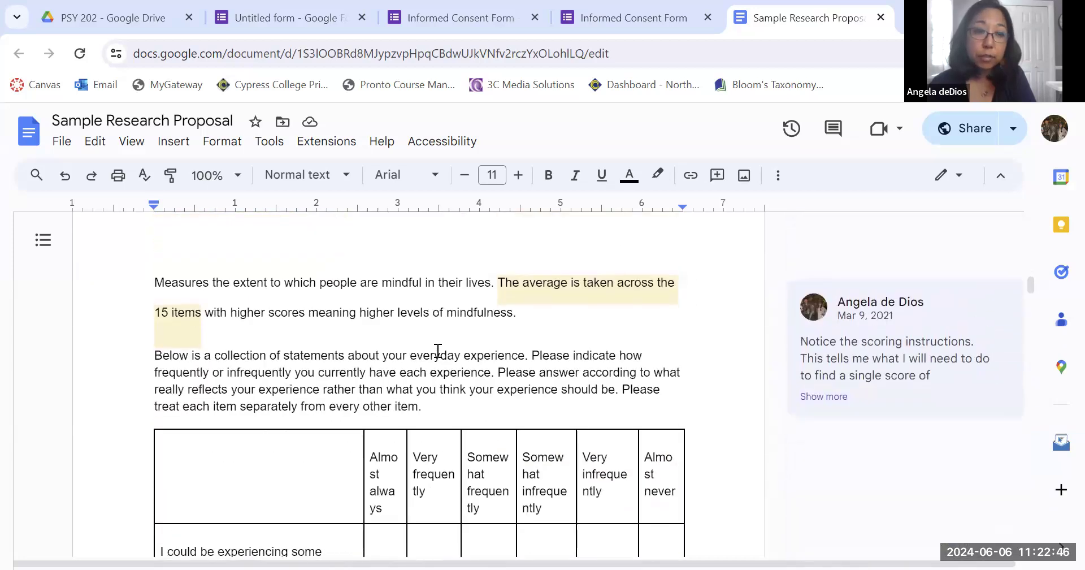
left_click_drag(153, 267, 430, 316)
key("ctrl+c")
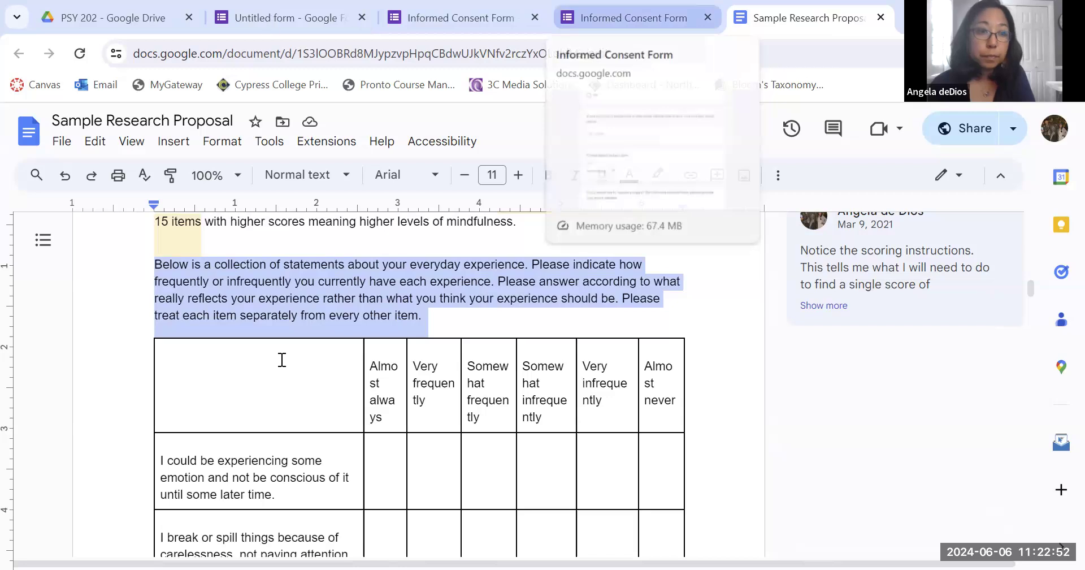
Add a title and description block to the form and delete the default untitled multiple-choice question.
left_click(270, 14)
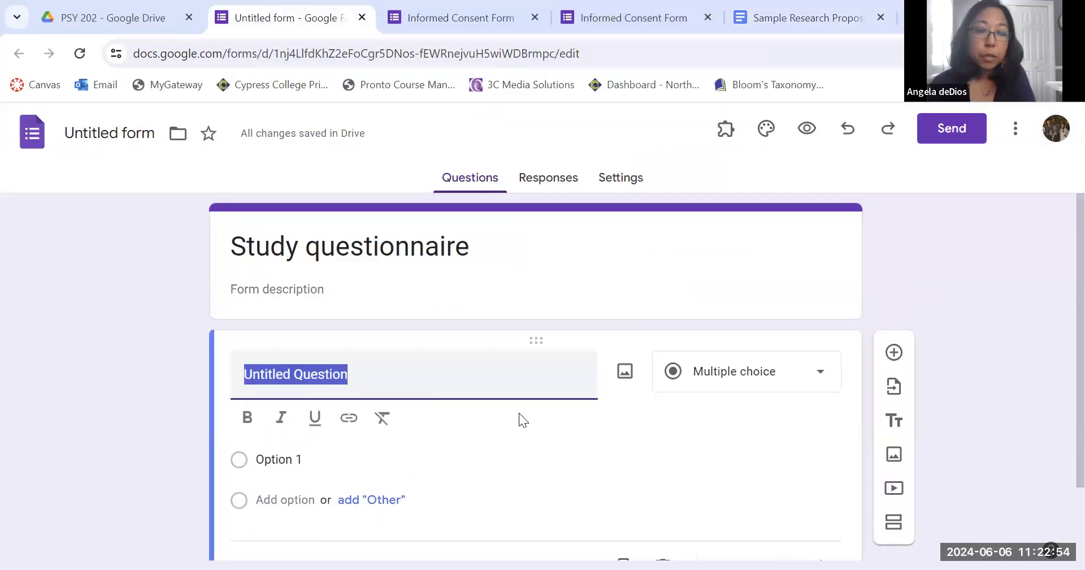
scroll(518, 412, "down", 1)
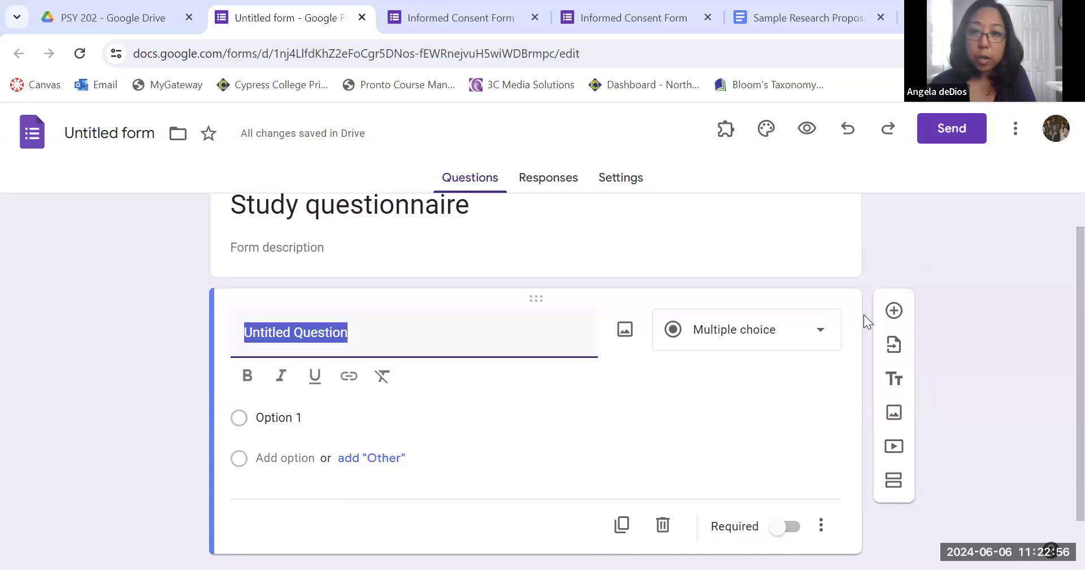
left_click(898, 378)
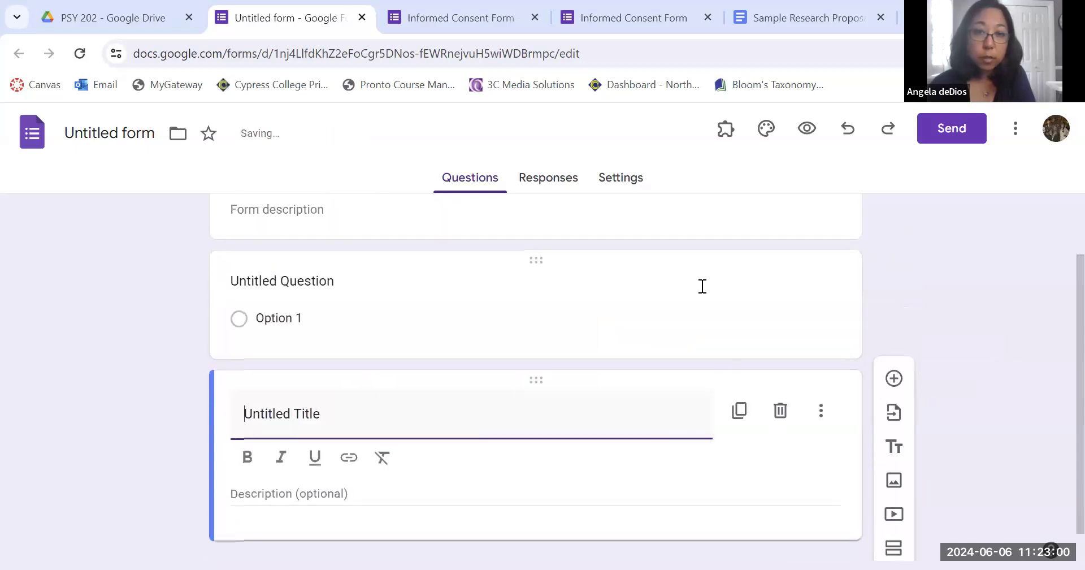
left_click(792, 334)
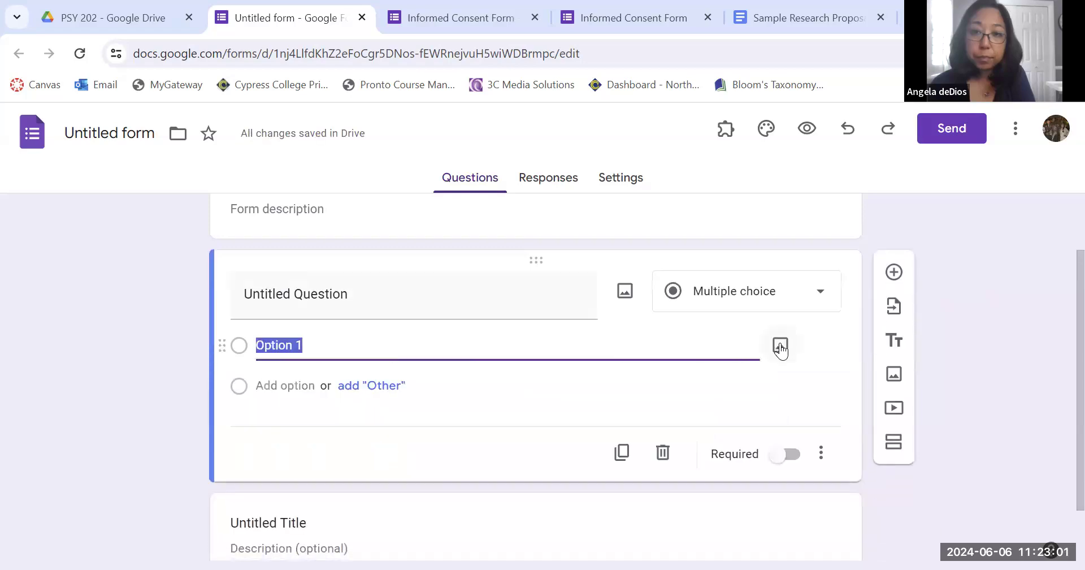
left_click(665, 467)
Title the block Mindfulness and paste the copied instructions as its description.
left_click(372, 376)
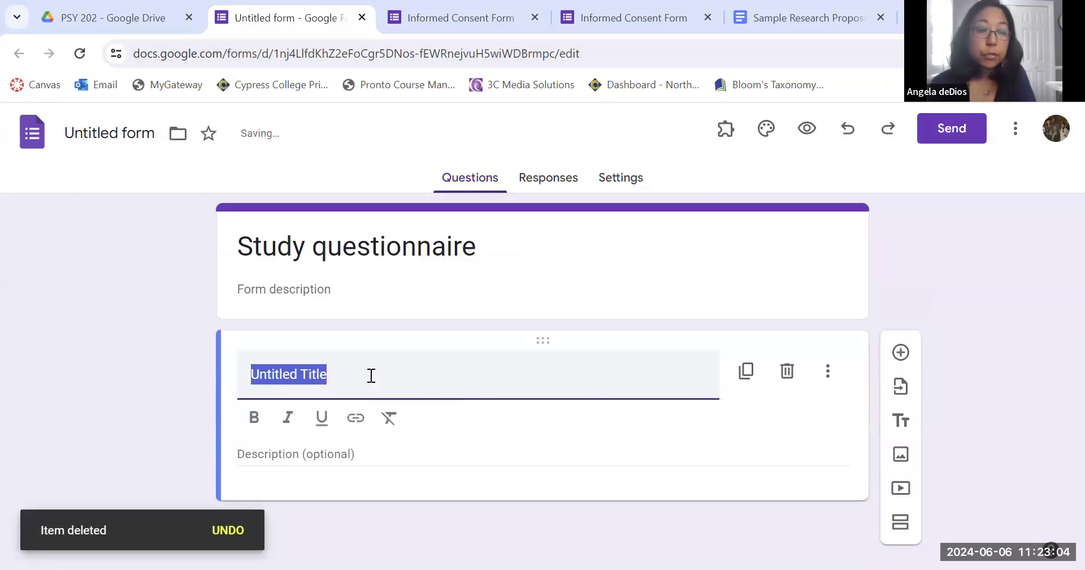
type("Mindfulness")
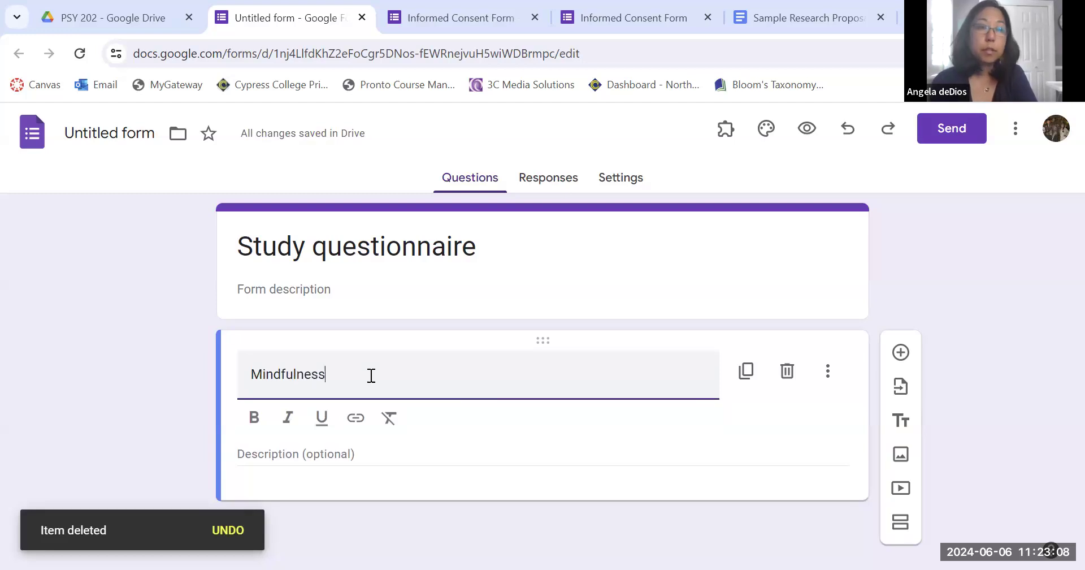
left_click(344, 454)
key("ctrl+v")
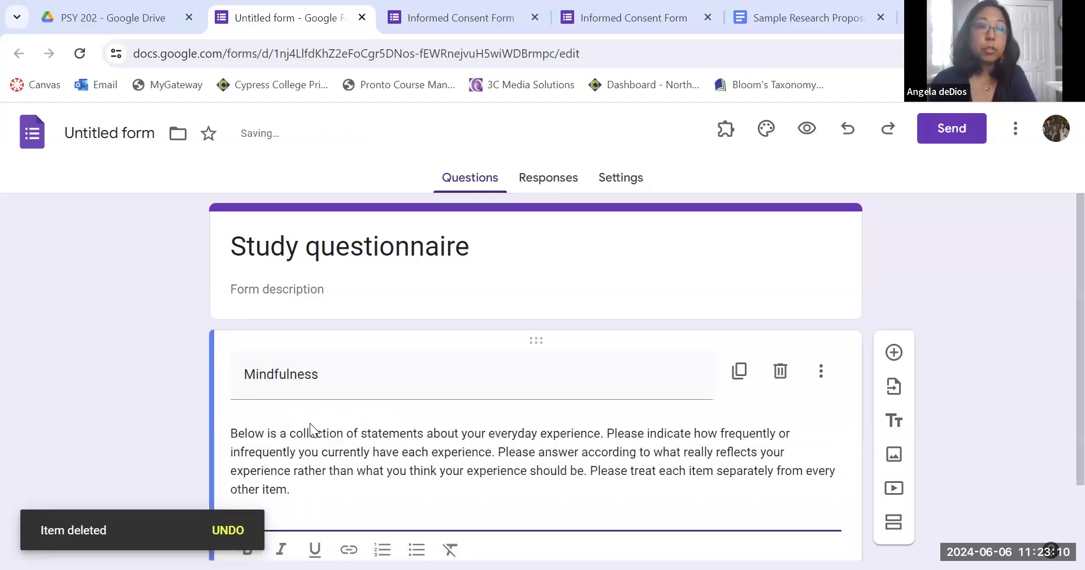
Add a new multiple-choice question below the Mindfulness block, consulting the proposal's rating table.
scroll(966, 387, "down", 1)
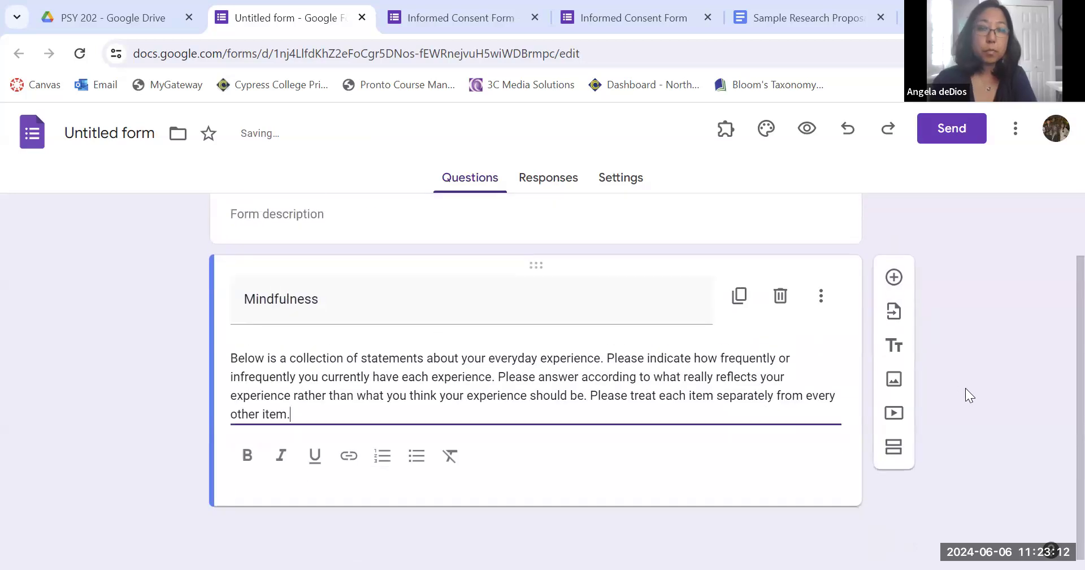
left_click(901, 276)
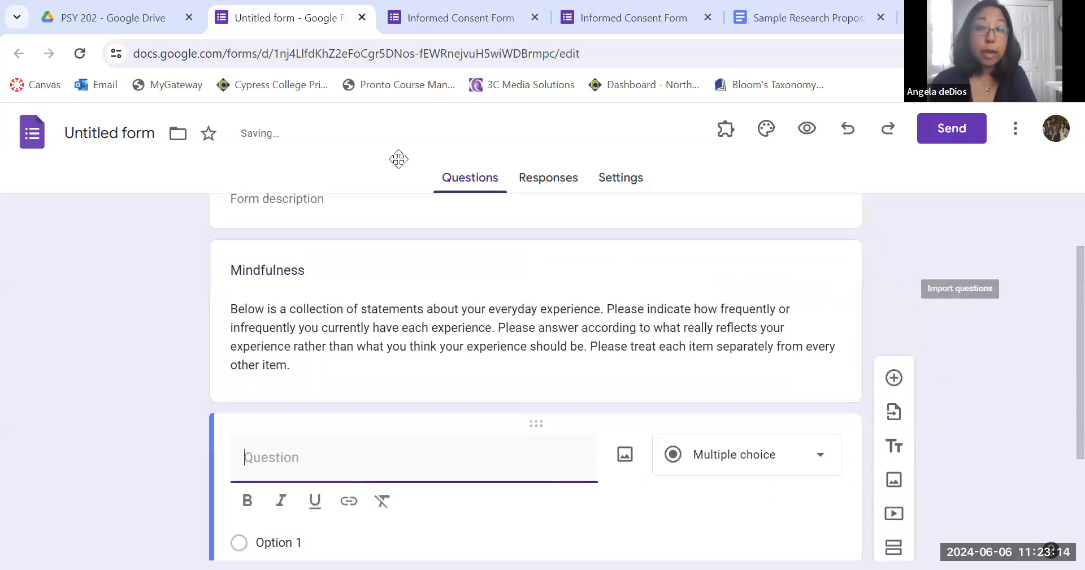
left_click(791, 14)
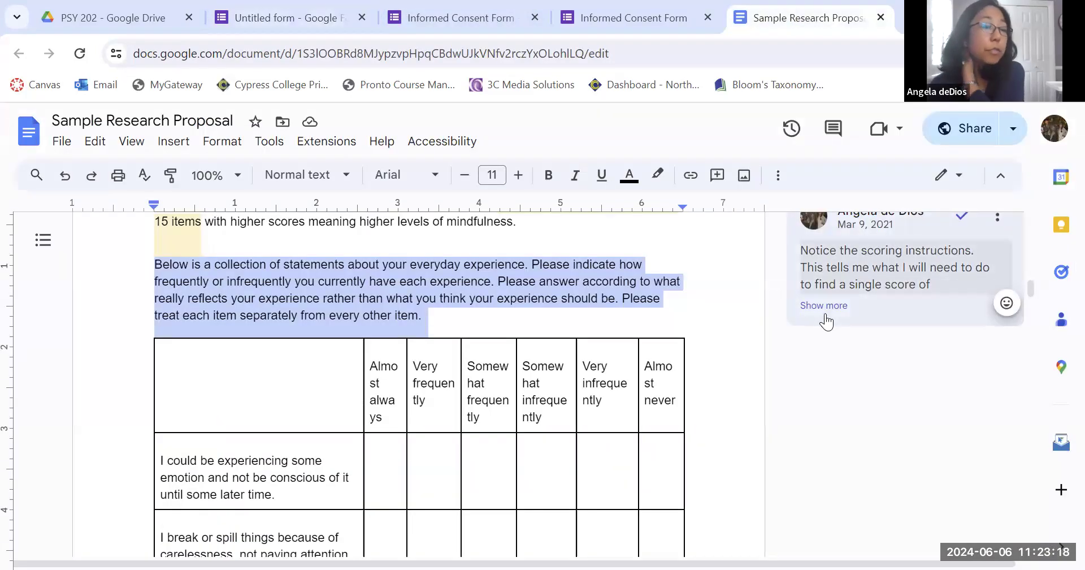
scroll(726, 415, "down", 3)
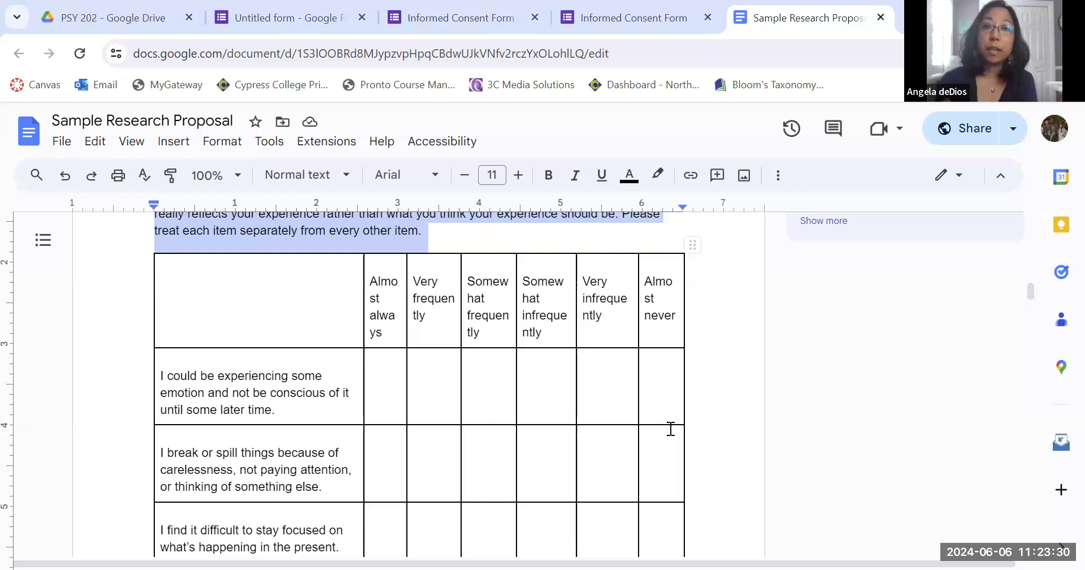
left_click(293, 12)
scroll(780, 395, "down", 3)
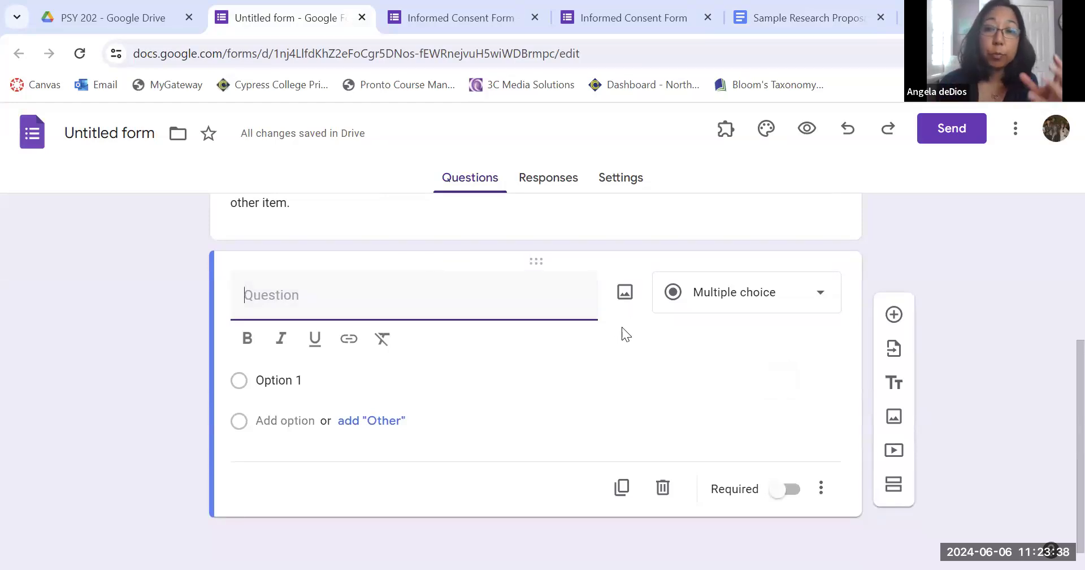
Review the Mindfulness rating table in the proposal and the other open form tabs.
left_click(760, 11)
scroll(435, 328, "down", 2)
scroll(307, 416, "down", 12)
scroll(306, 415, "down", 7)
scroll(306, 416, "up", 12)
scroll(306, 415, "up", 15)
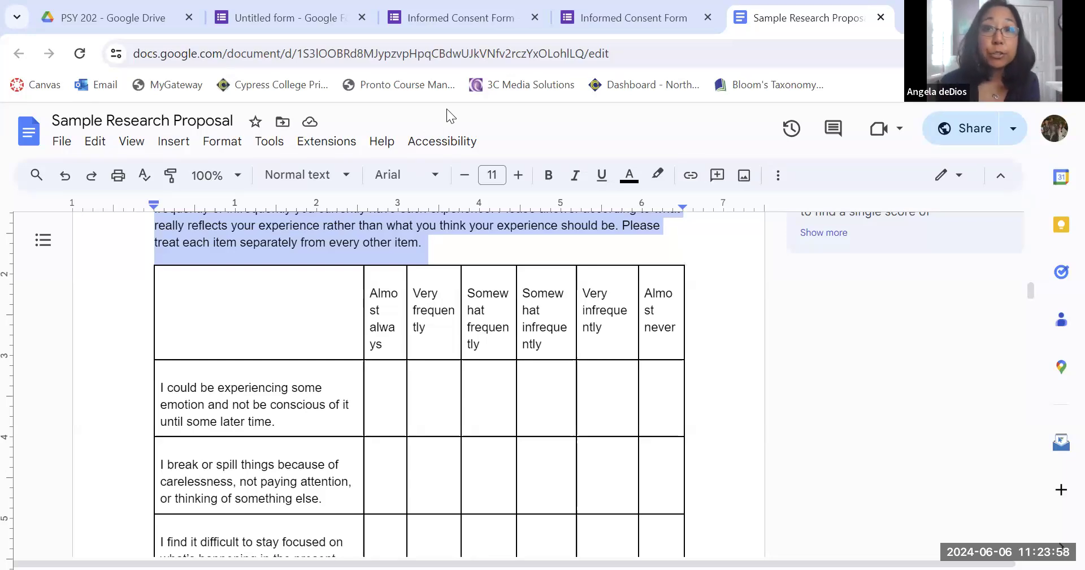
left_click(508, 17)
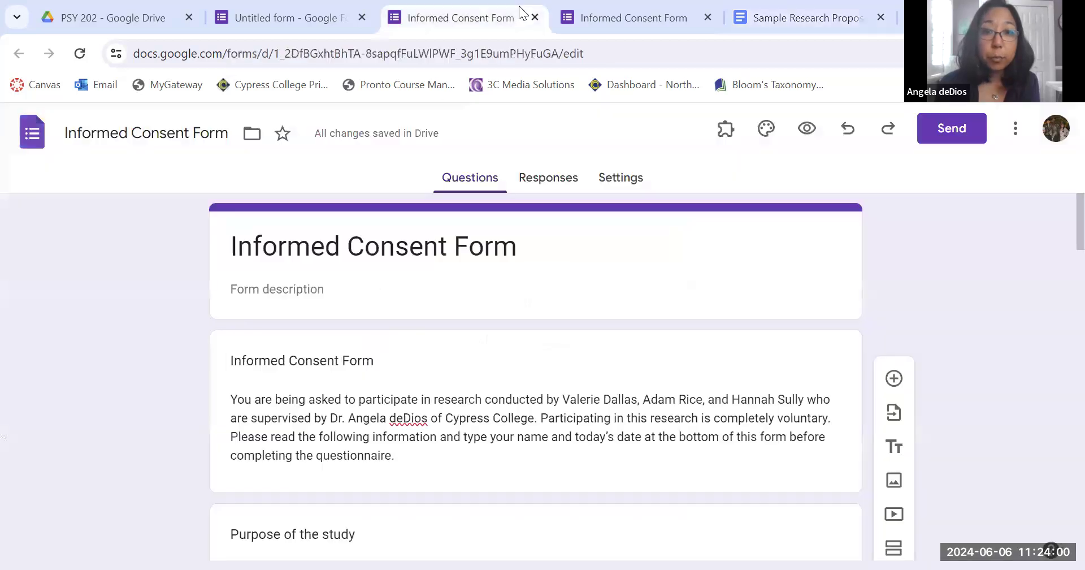
left_click(591, 17)
left_click(289, 8)
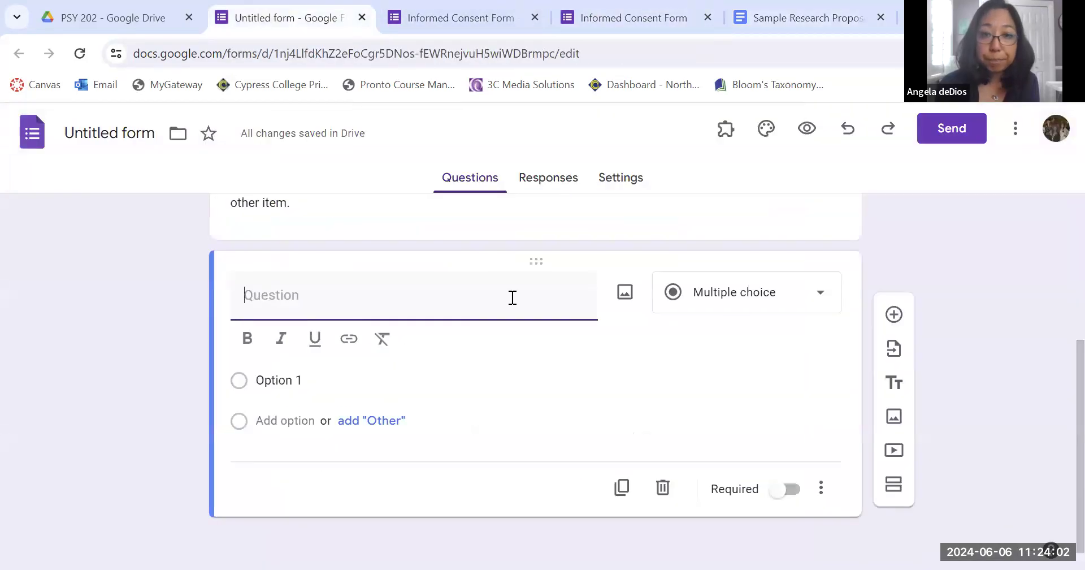
Change the new question's type to Dropdown.
left_click(751, 306)
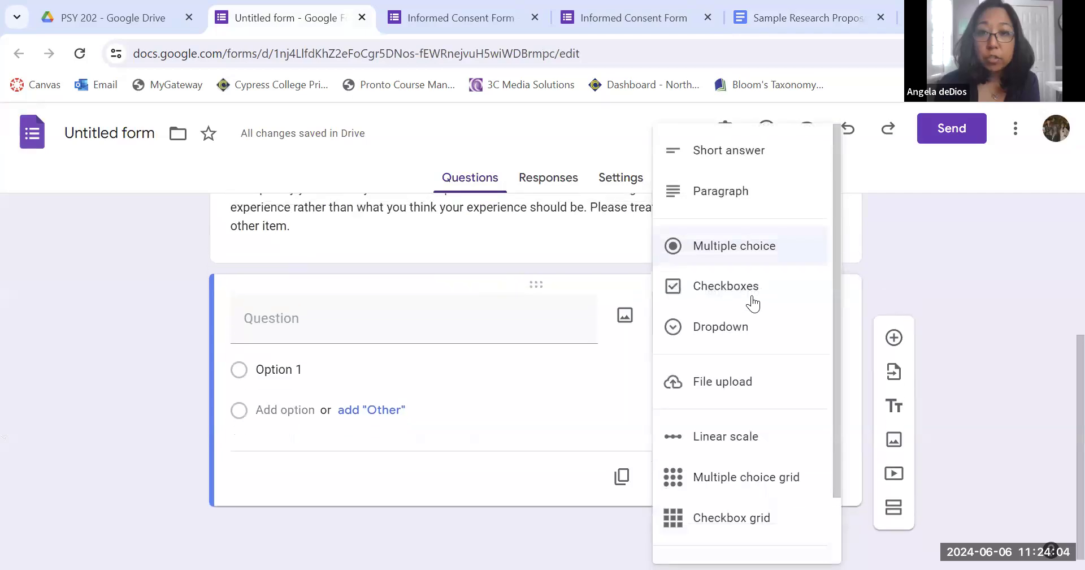
scroll(786, 343, "down", 1)
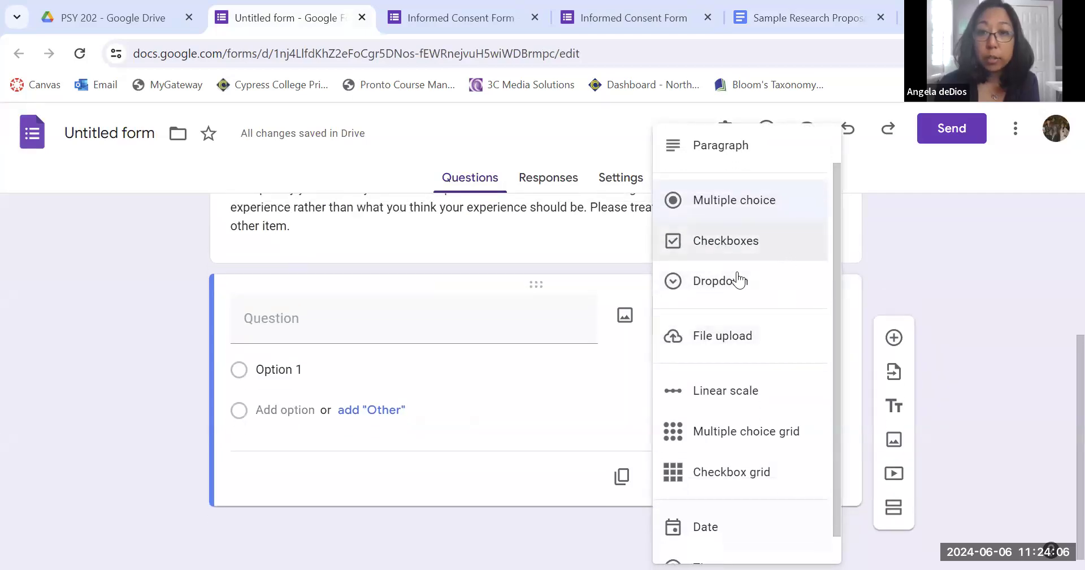
left_click(738, 302)
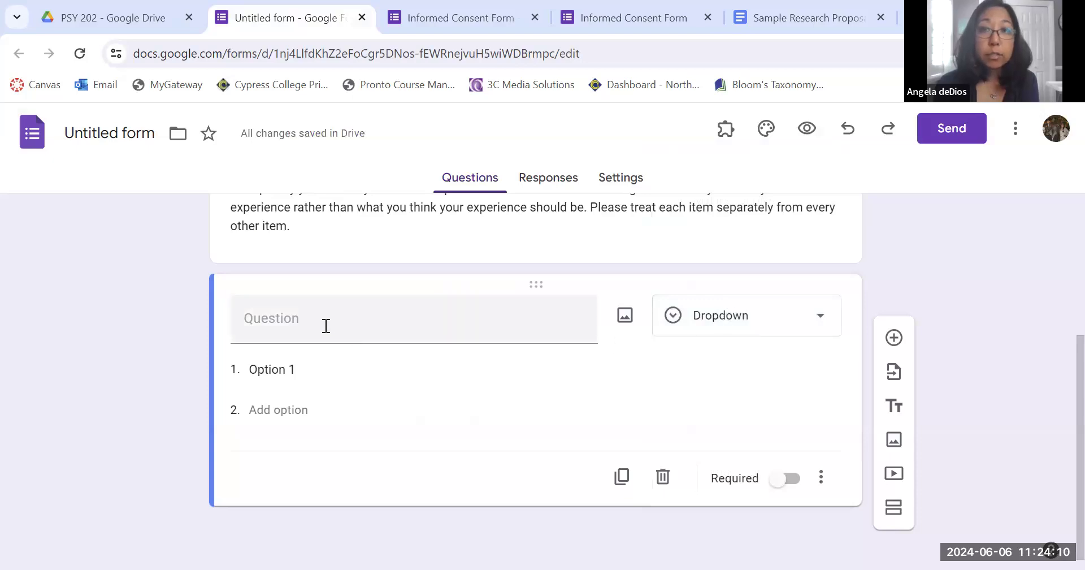
Copy the first statement from the proposal table and paste it as the question: I could be experiencing some emotion and not be conscious of it until some later time.
left_click(775, 6)
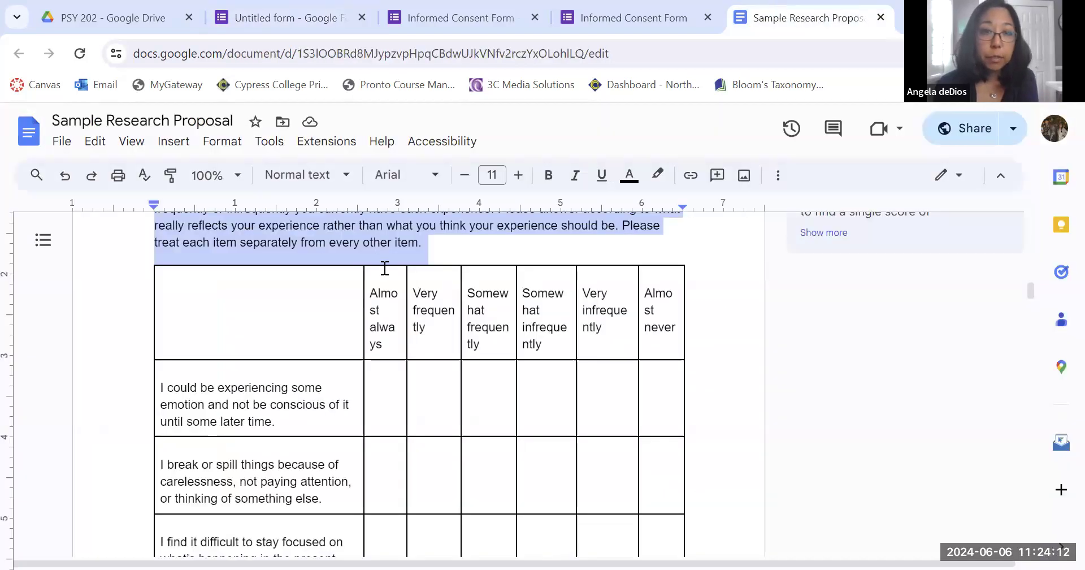
left_click(189, 389)
left_click_drag(190, 389, 284, 417)
key("ctrl+c")
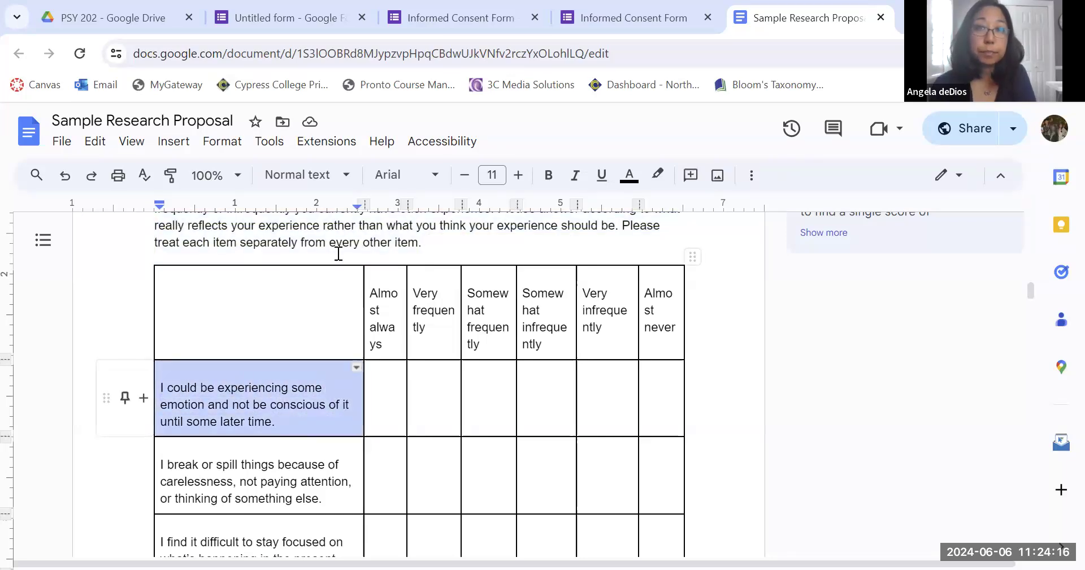
key("ctrl+shift+Tab")
key("ctrl+shift+Tab")
key("ctrl+shift+Tab")
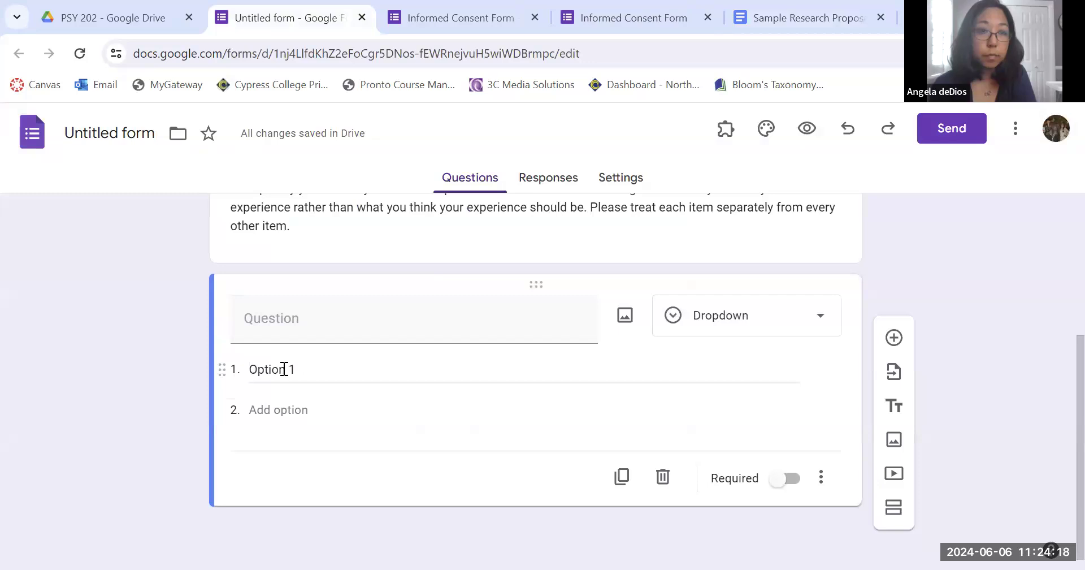
left_click(306, 326)
key("ctrl+v")
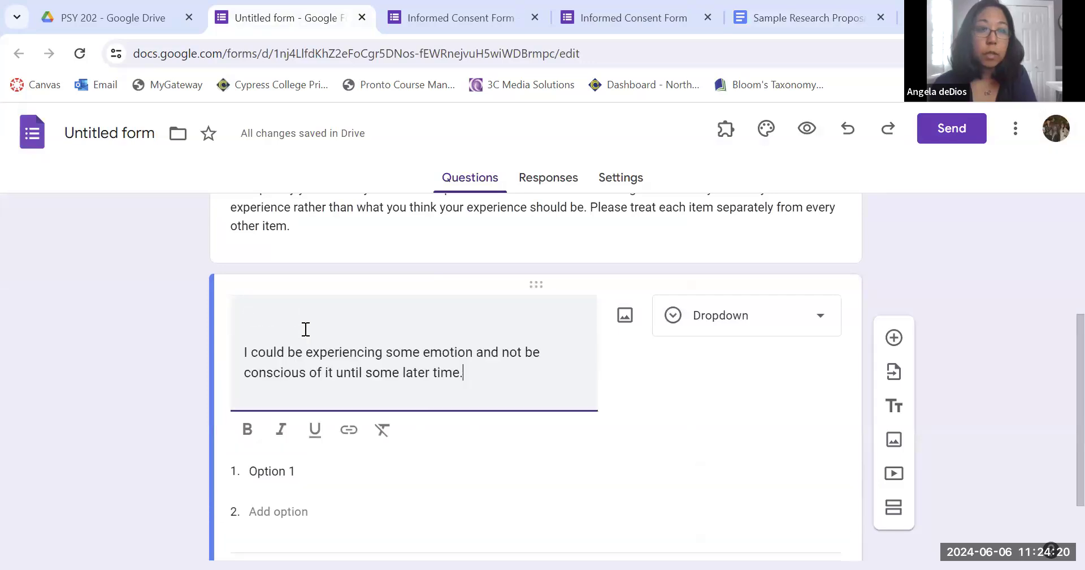
key("Delete")
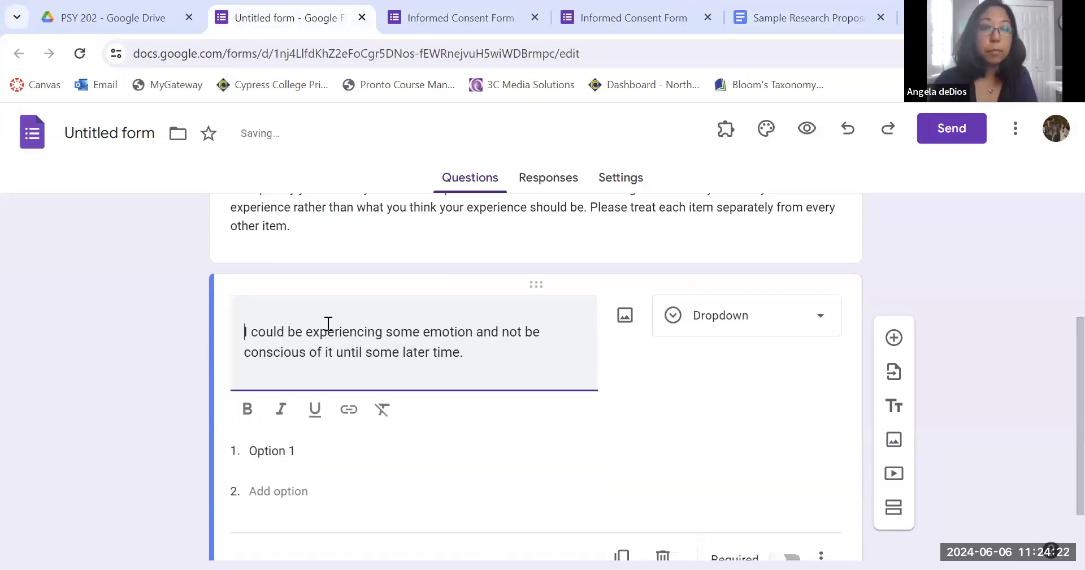
Copy the Almost always heading from the table and paste it as the first dropdown option.
key("ctrl+Tab")
key("ctrl+Tab")
key("ctrl+Tab")
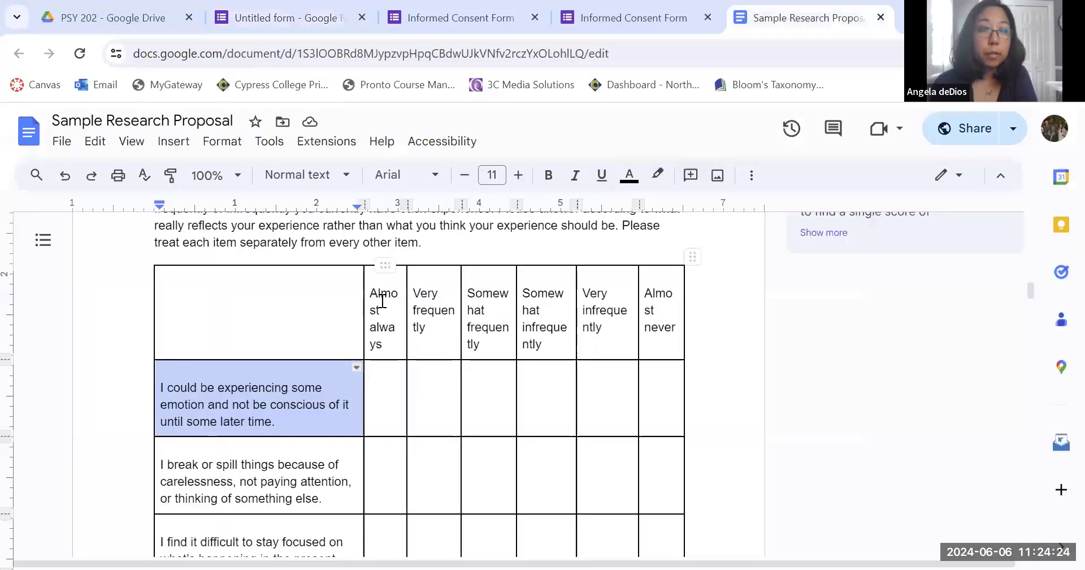
left_click_drag(373, 295, 393, 347)
key("ctrl+c")
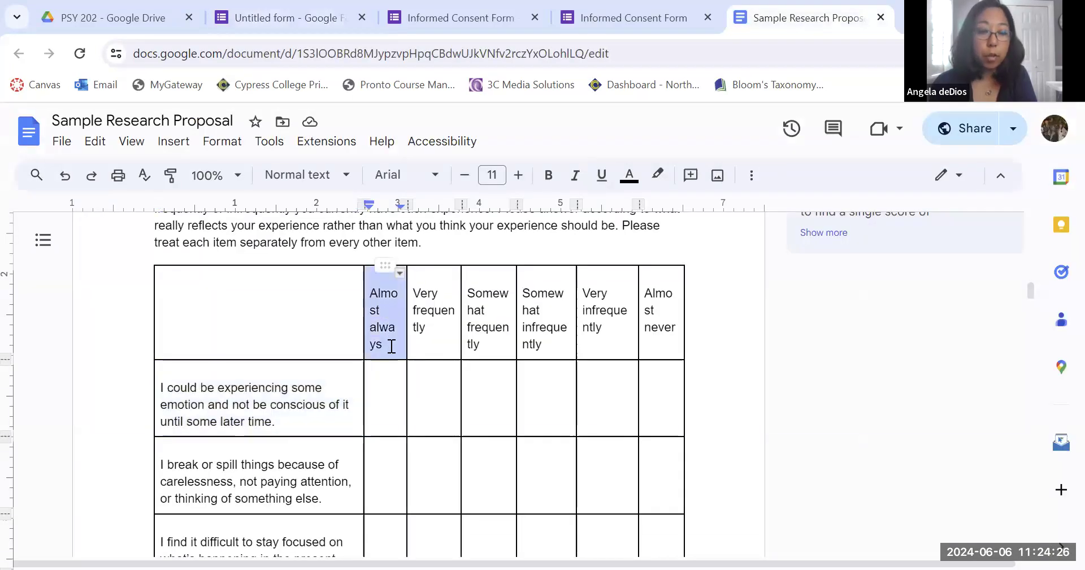
left_click(320, 17)
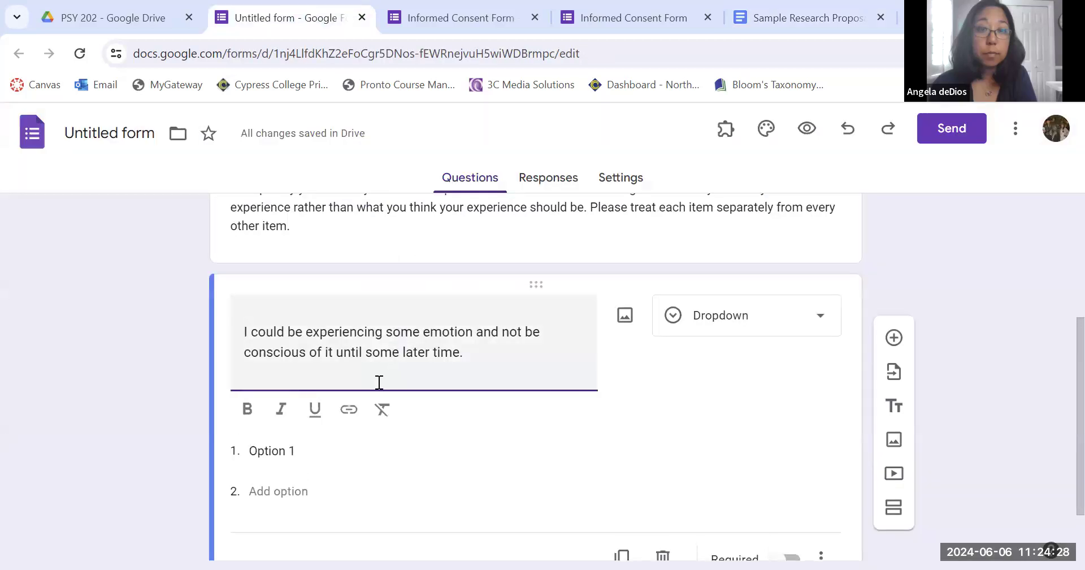
left_click(281, 450)
key("ctrl+v")
key("Return")
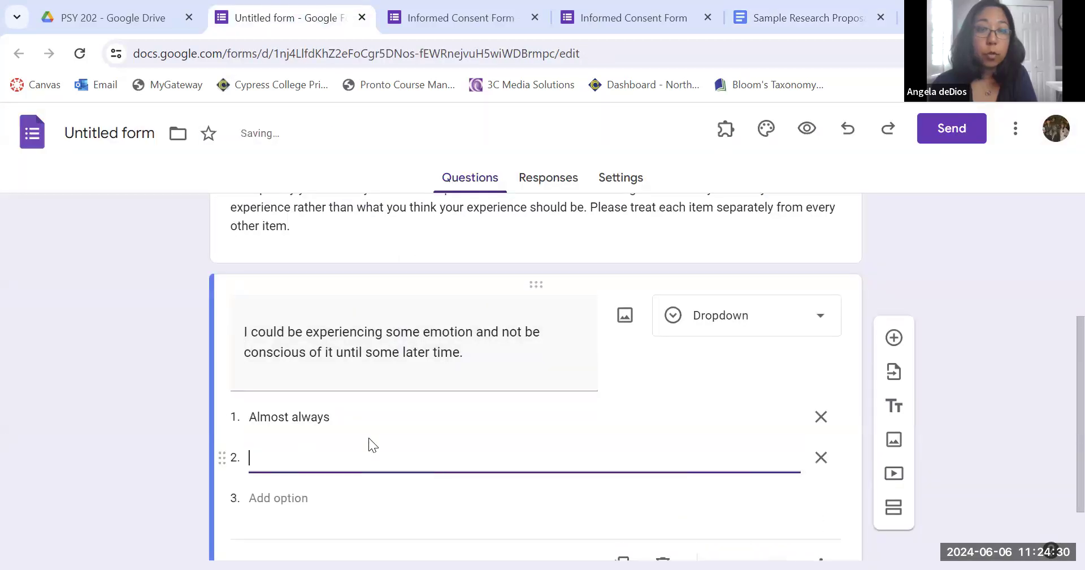
Copy Very frequently from the table and paste it as the second dropdown option.
left_click(766, 5)
left_click_drag(413, 294, 431, 327)
key("ctrl+c")
left_click(283, 17)
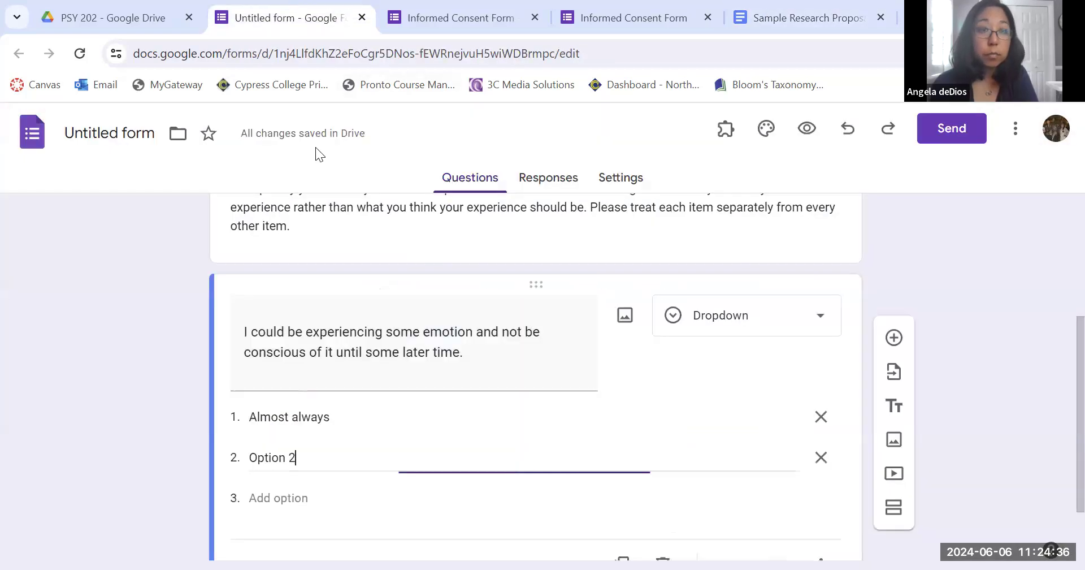
left_click_drag(330, 459, 244, 460)
key("ctrl+v")
key("Return")
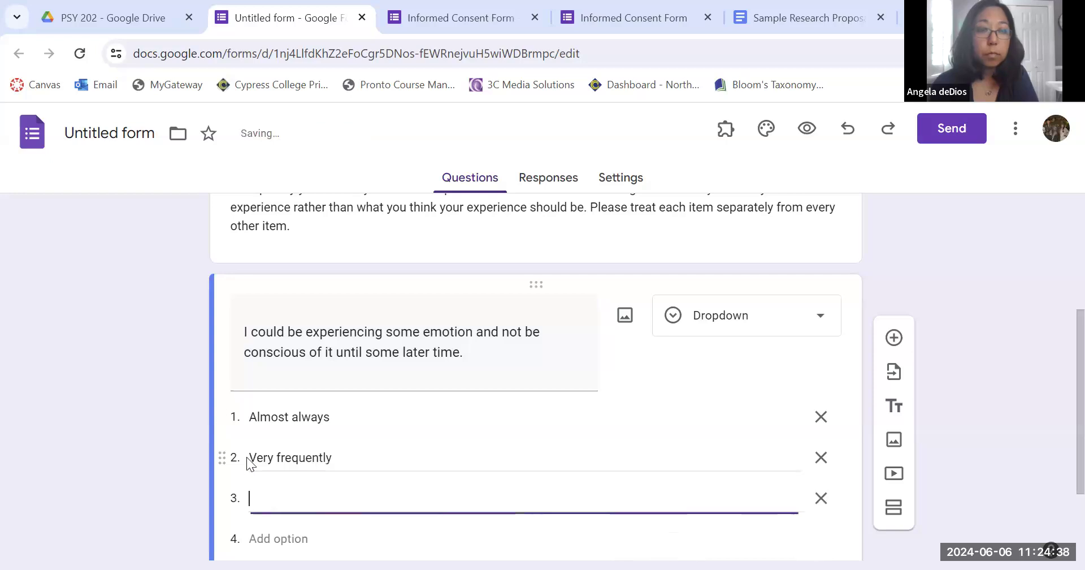
Copy Somewhat frequently from the table and paste it as the third dropdown option.
left_click(802, 18)
left_click_drag(468, 293, 507, 341)
key("ctrl+c")
left_click(288, 17)
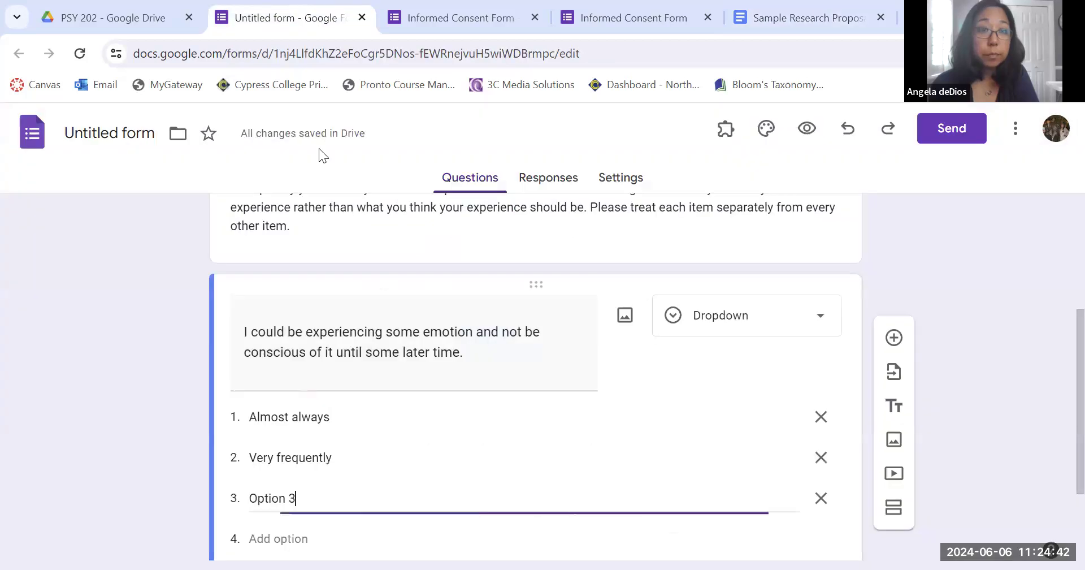
left_click_drag(307, 499, 225, 499)
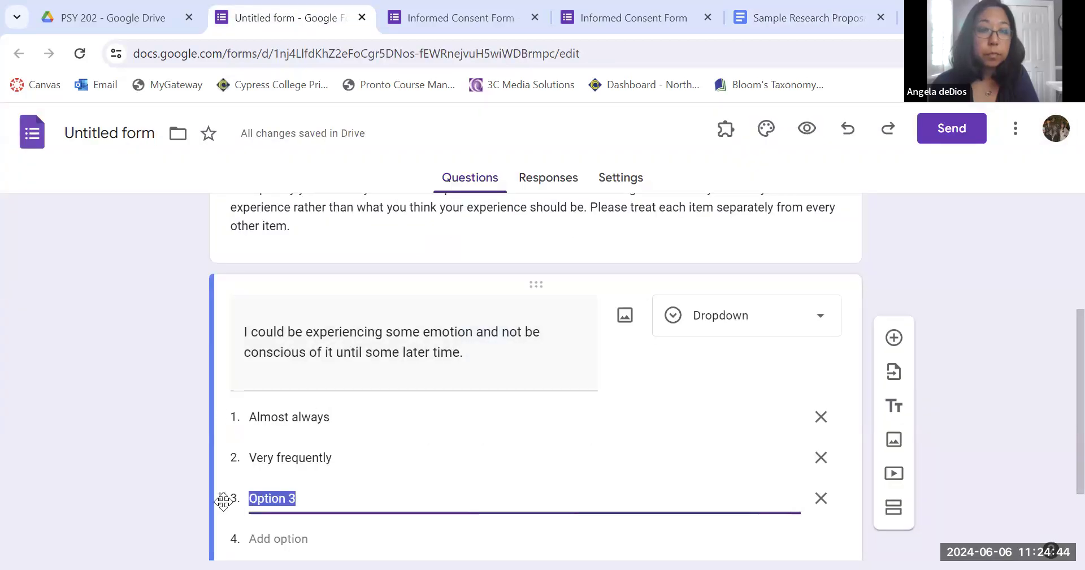
key("ctrl+v")
key("Return")
Copy Somewhat infrequently from the table and paste it as the fourth dropdown option.
left_click(838, 12)
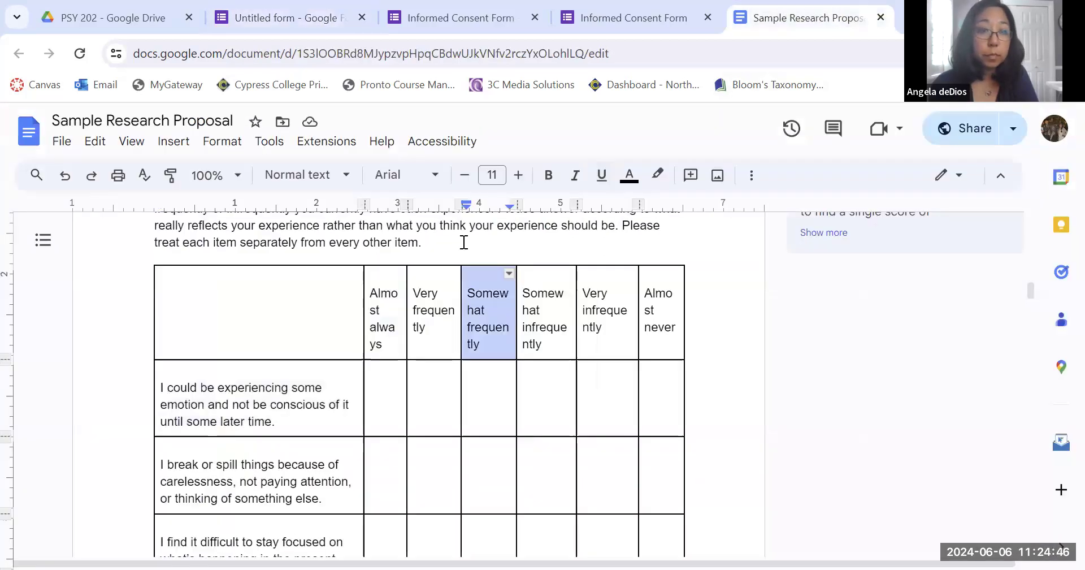
left_click(525, 297)
left_click_drag(523, 293, 542, 342)
key("ctrl+c")
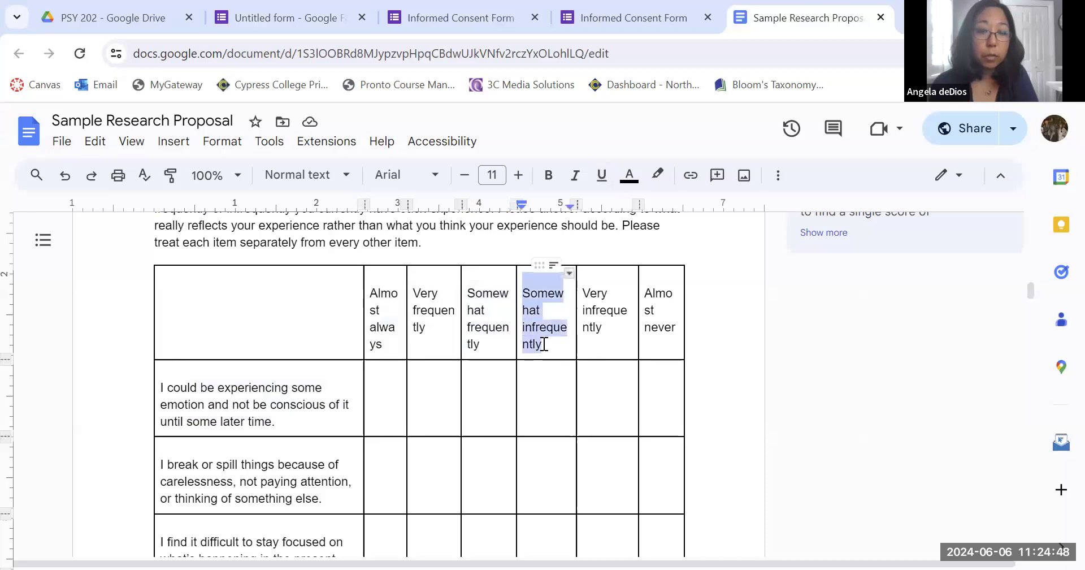
left_click(288, 17)
scroll(249, 405, "down", 3)
left_click_drag(305, 371, 234, 370)
key("ctrl+v")
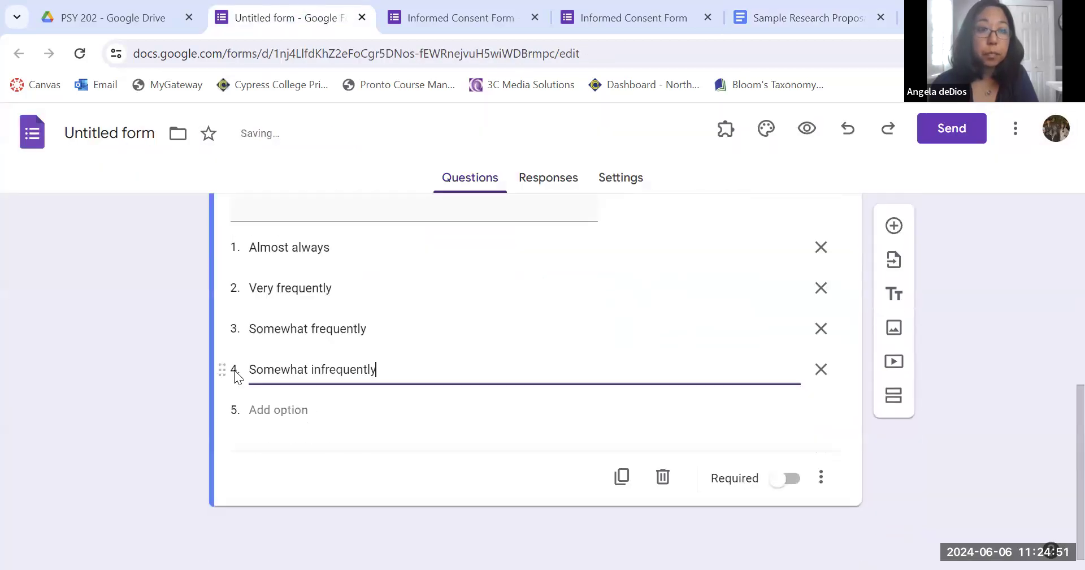
Copy Very infrequently from the table and paste it as the fifth dropdown option.
left_click(803, 19)
left_click_drag(582, 293, 603, 326)
key("ctrl+c")
left_click(288, 8)
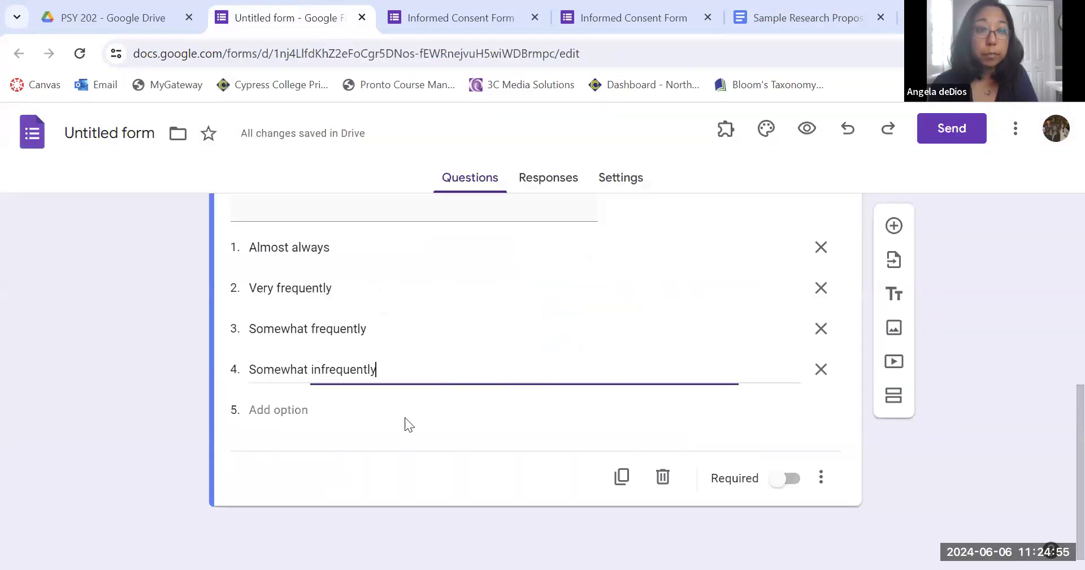
left_click(273, 411)
key("ctrl+v")
Copy Almost never from the table and paste it as the sixth dropdown option.
left_click(822, 17)
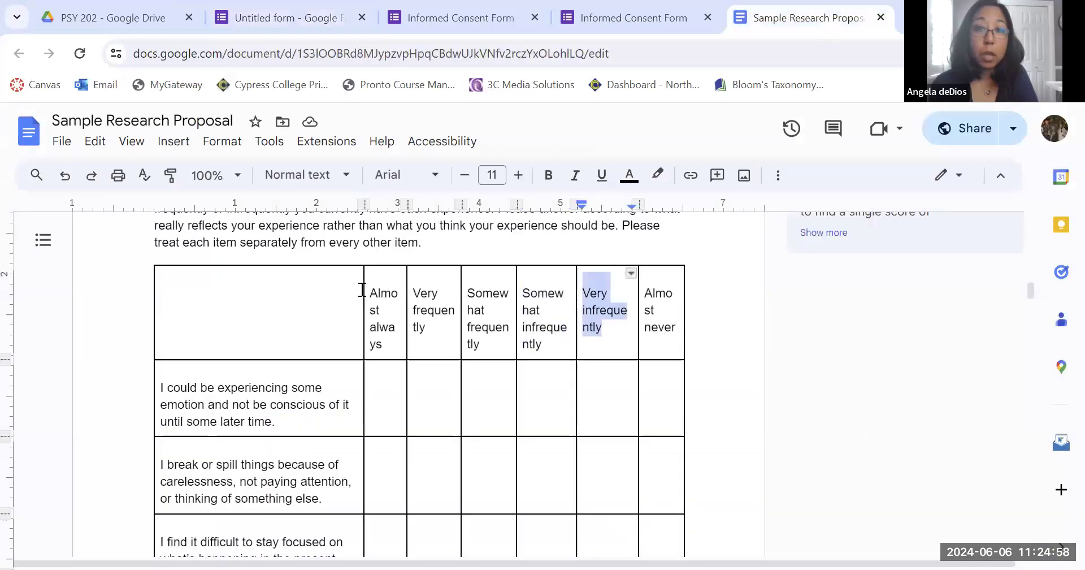
left_click_drag(649, 289, 687, 332)
key("ctrl+c")
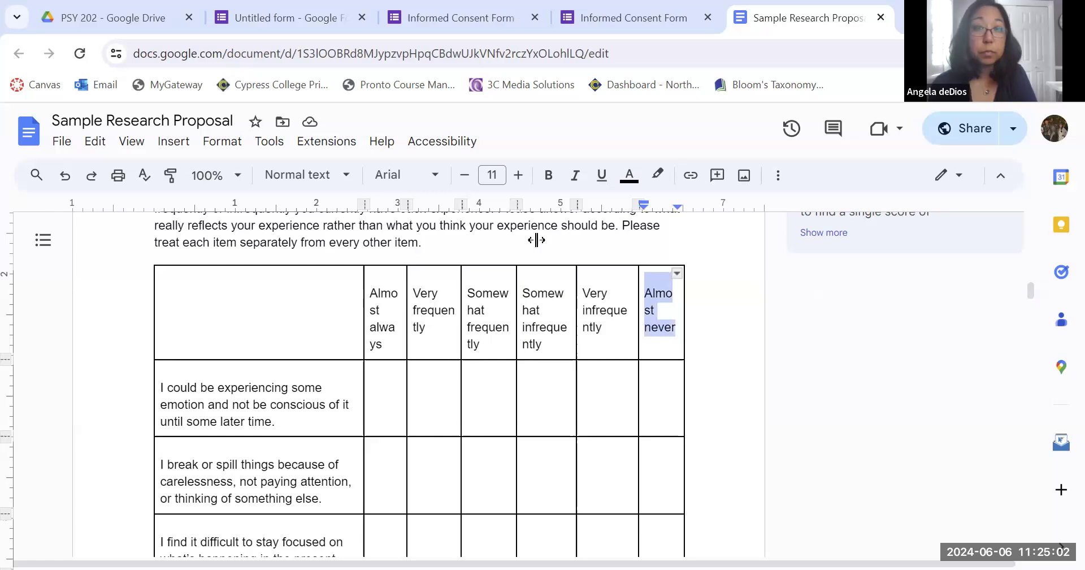
key("ctrl+2")
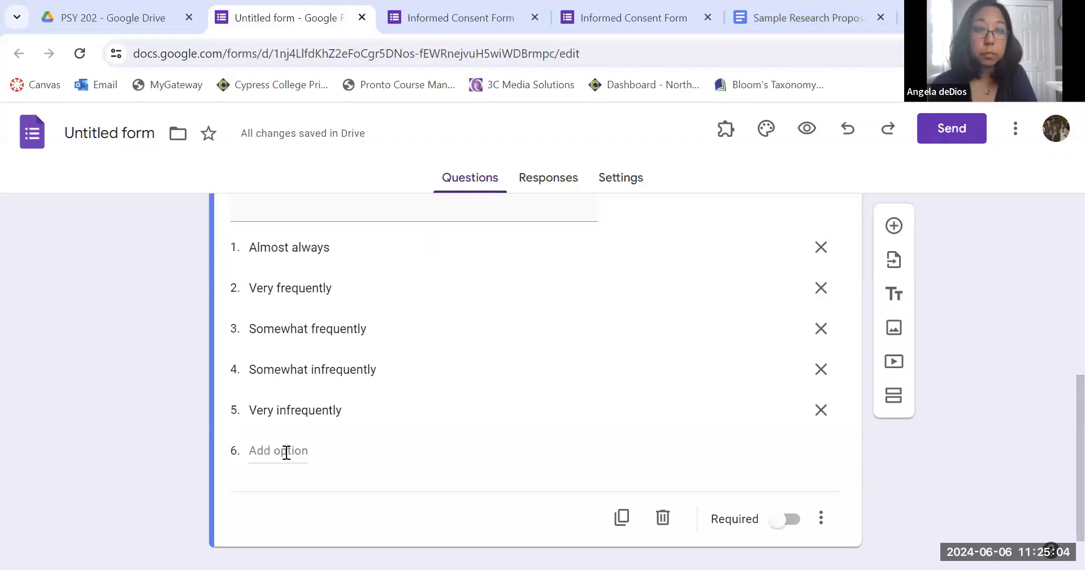
left_click(283, 452)
key("ctrl+v")
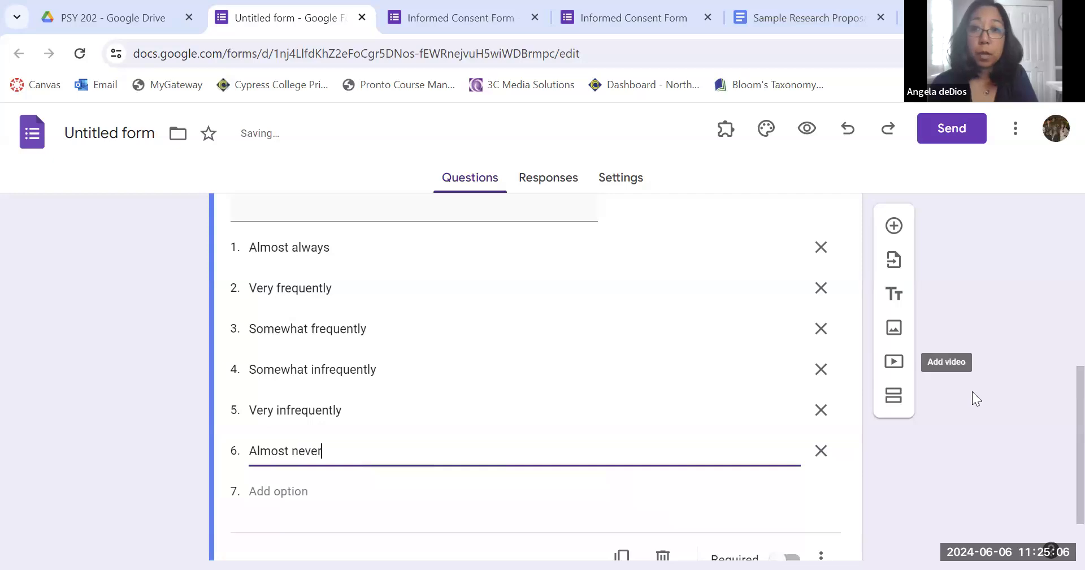
Preview the form and open the statement's dropdown to check its answer choices, then return to the editor.
scroll(950, 497, "down", 2)
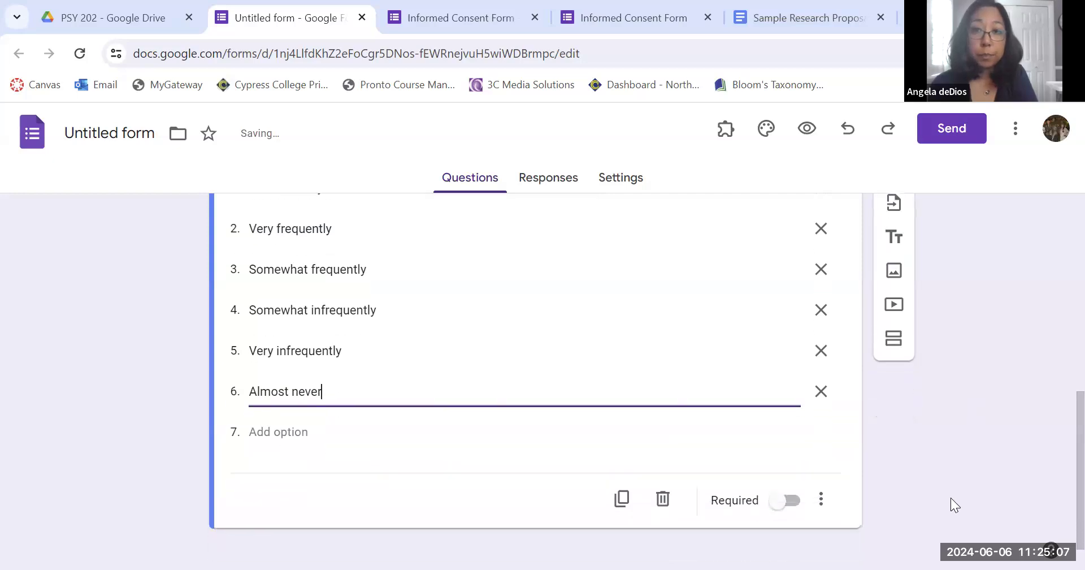
left_click(981, 464)
scroll(973, 421, "up", 2)
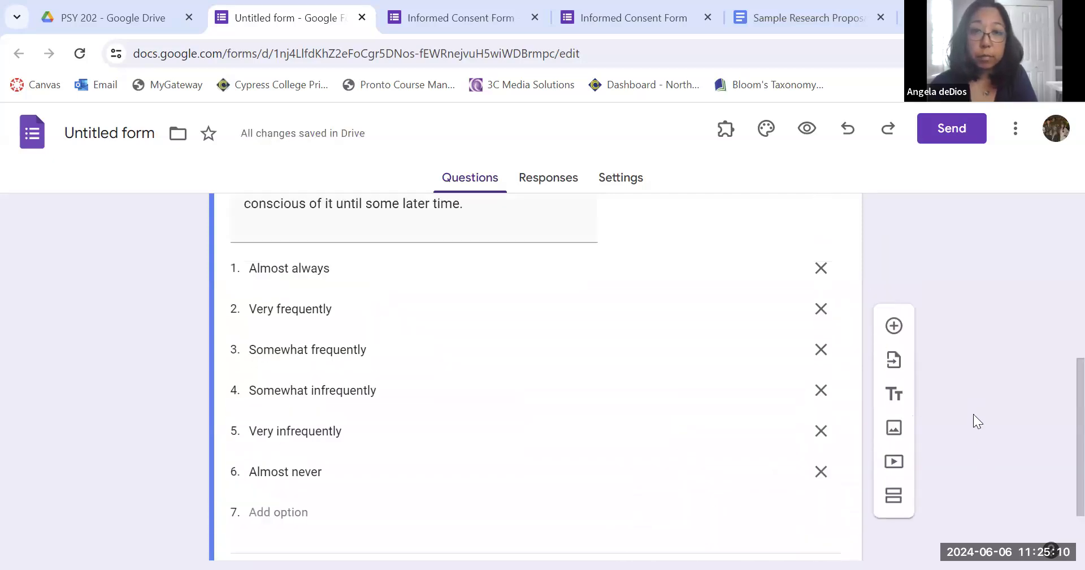
left_click(807, 131)
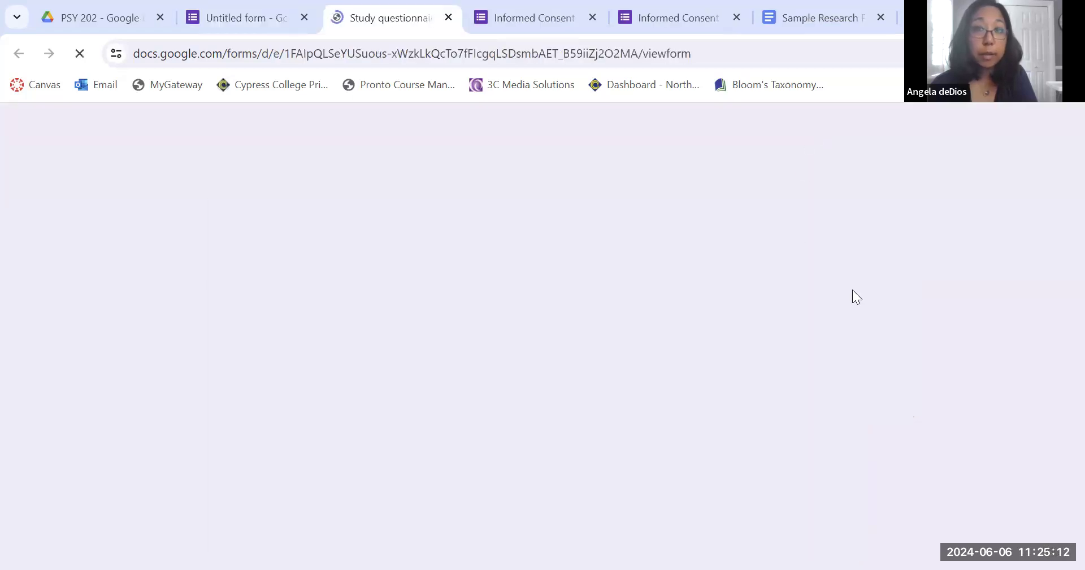
scroll(832, 396, "down", 2)
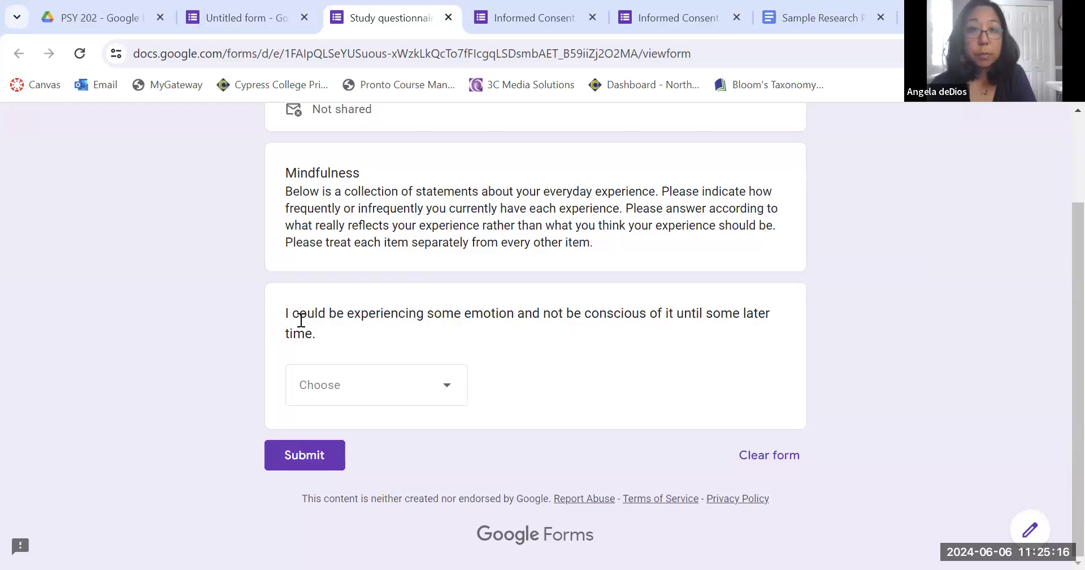
left_click(357, 383)
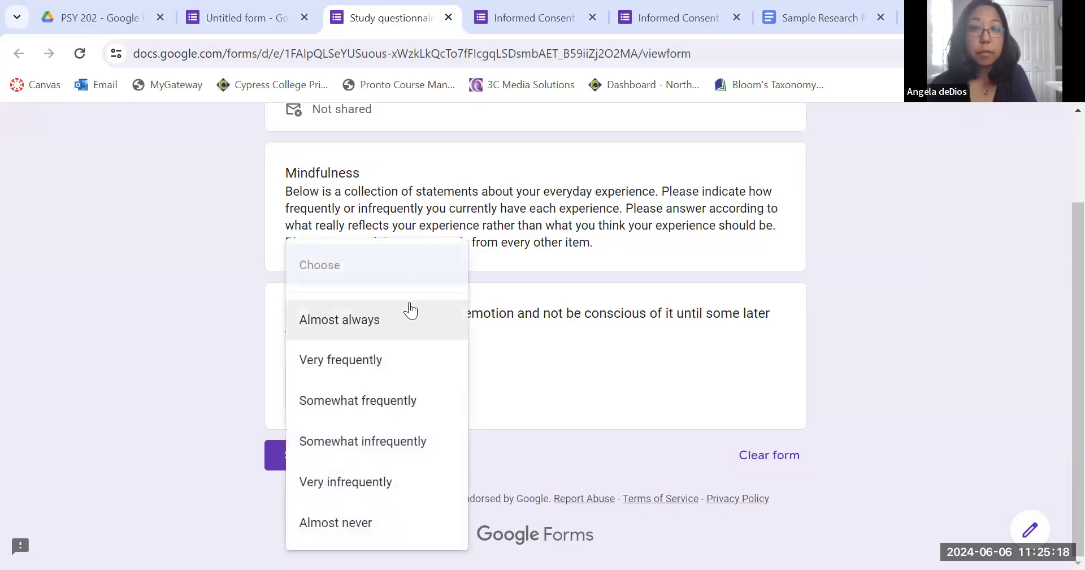
left_click(547, 377)
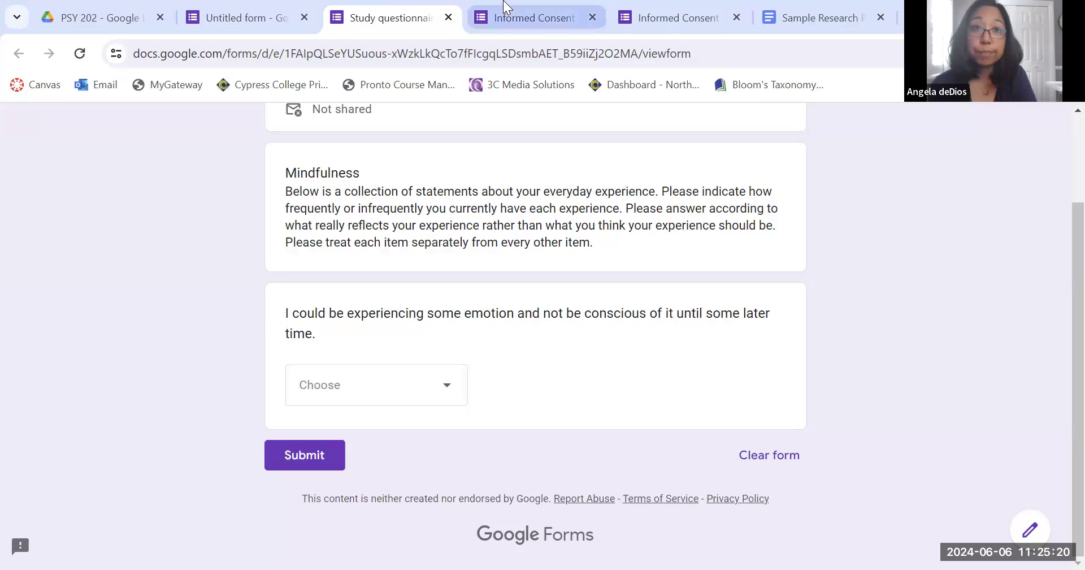
left_click(250, 8)
Change the Mindfulness statement's question type to Multiple choice grid.
left_click(838, 325)
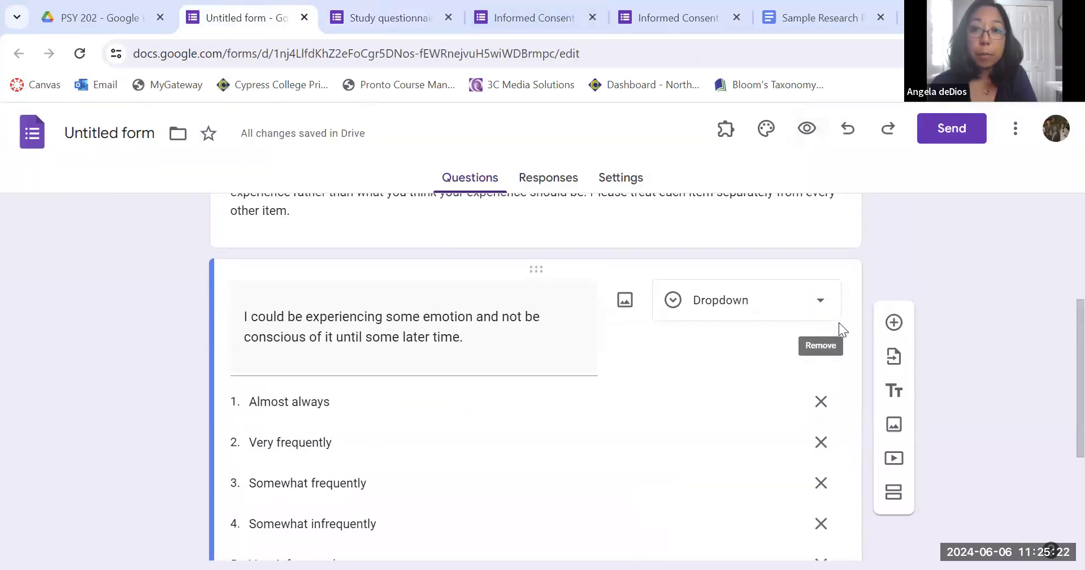
left_click(734, 315)
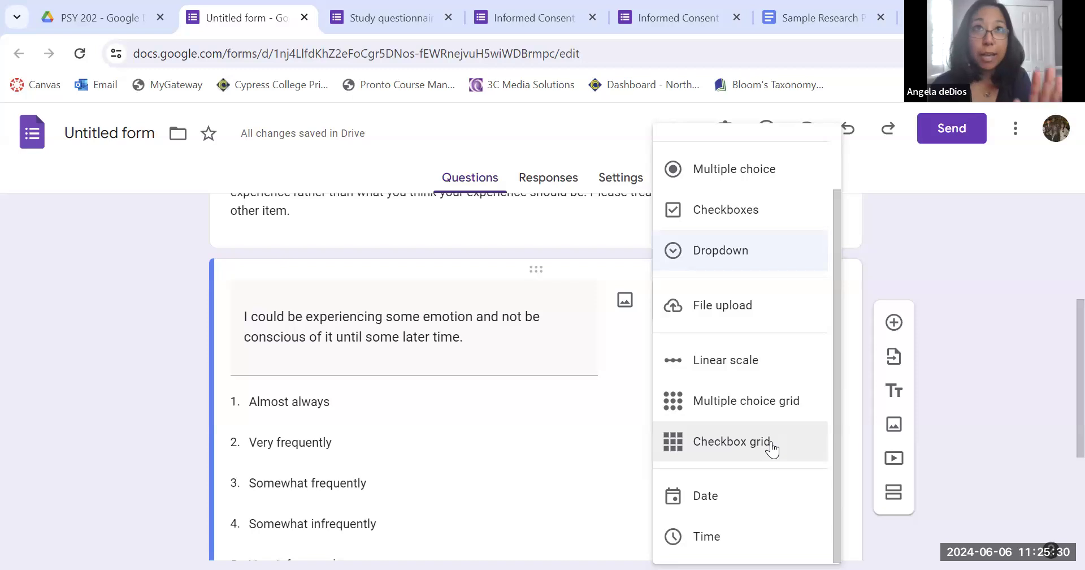
left_click(774, 400)
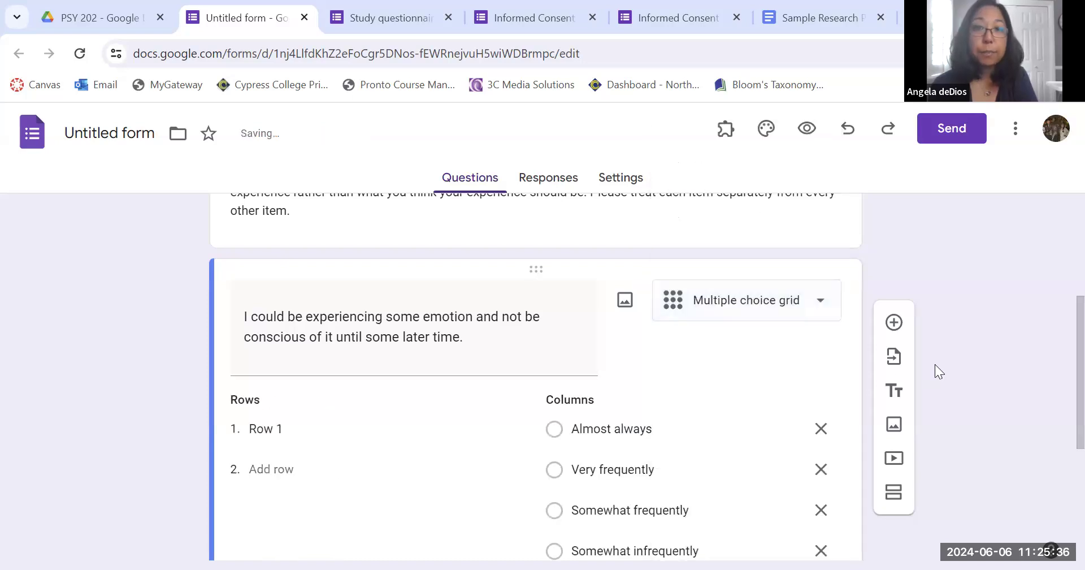
scroll(414, 455, "down", 3)
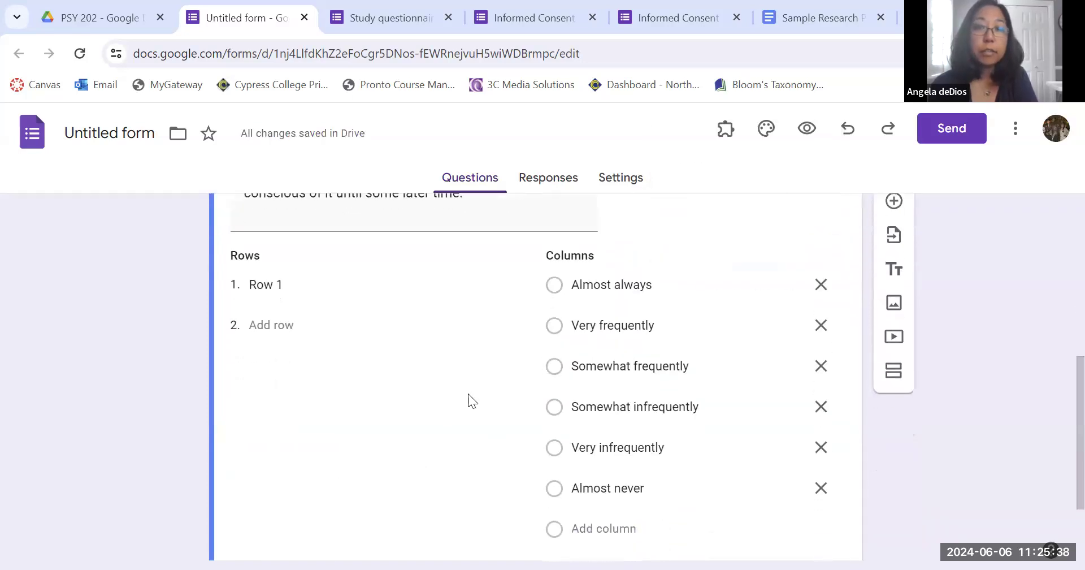
scroll(663, 454, "down", 2)
scroll(663, 454, "up", 3)
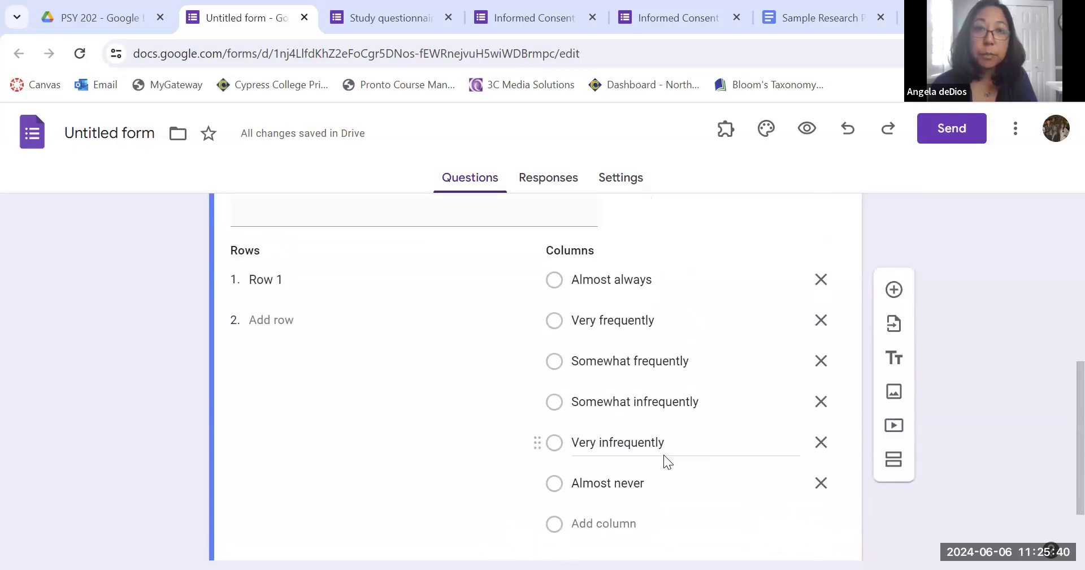
scroll(266, 314, "up", 2)
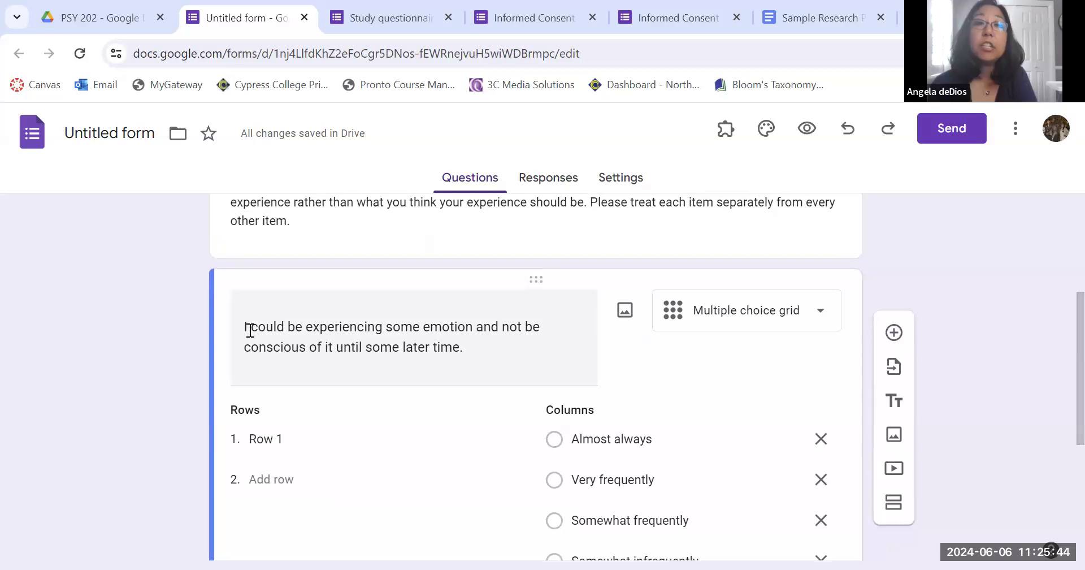
Copy the statement text from the question title into the grid's first row.
left_click_drag(244, 324, 464, 347)
key("ctrl+c")
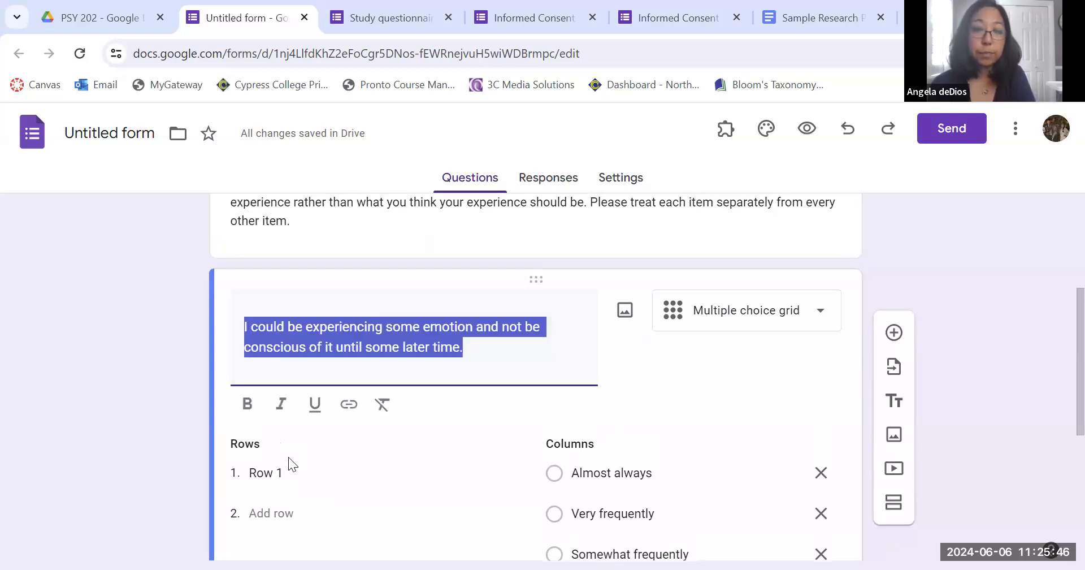
left_click(279, 472)
key("ctrl+v")
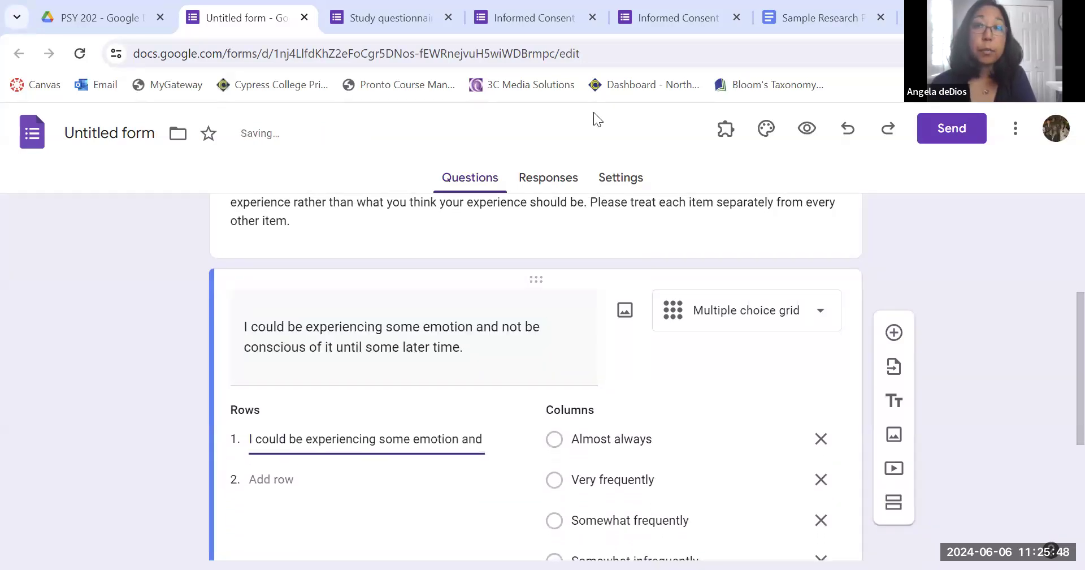
Copy the remaining Mindfulness statements from the proposal's table and paste them as additional grid rows.
left_click(814, 17)
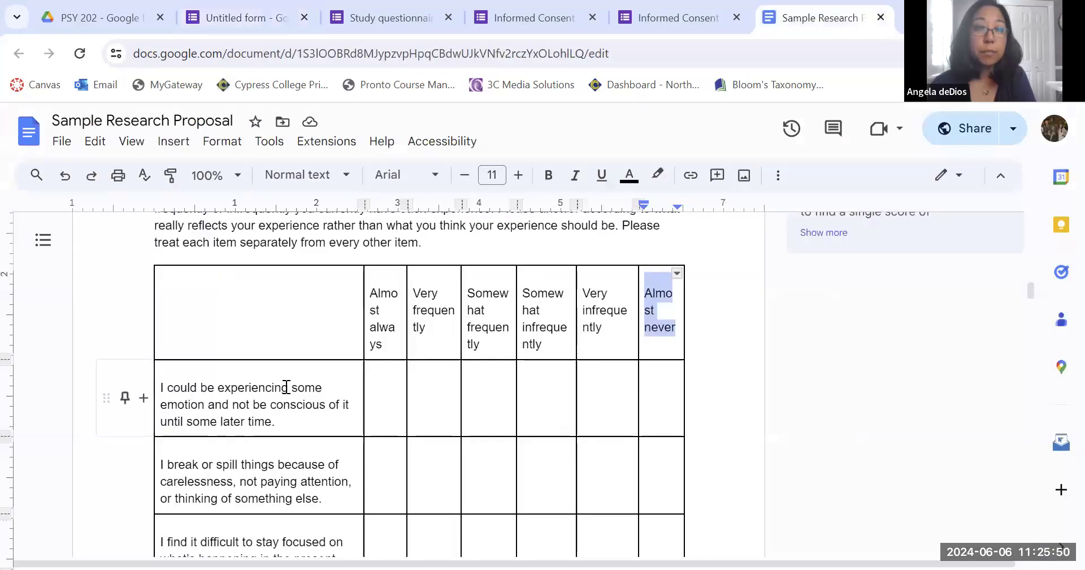
scroll(286, 388, "down", 3)
left_click_drag(162, 317, 322, 350)
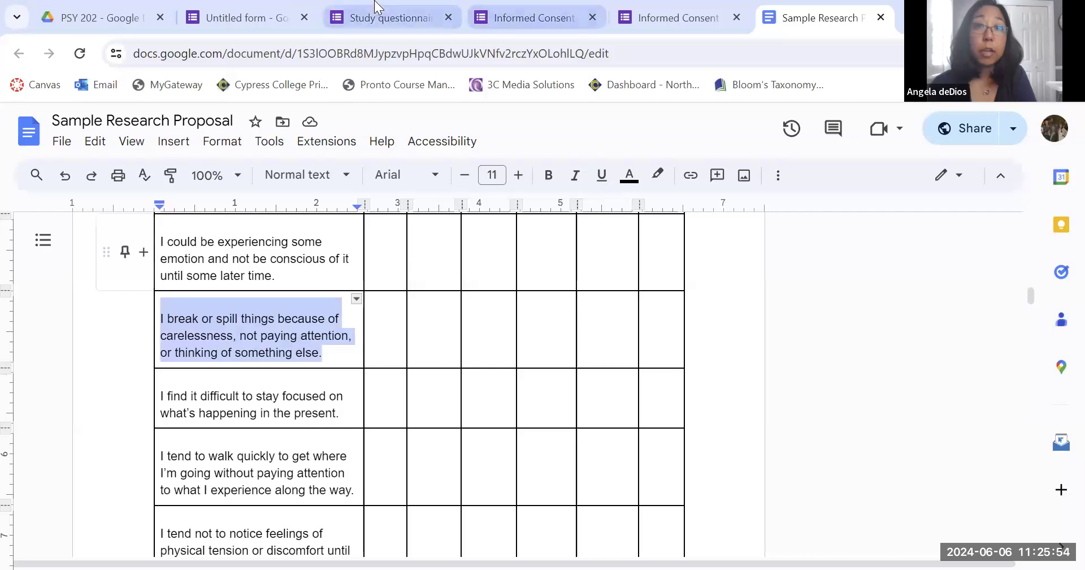
left_click(254, 18)
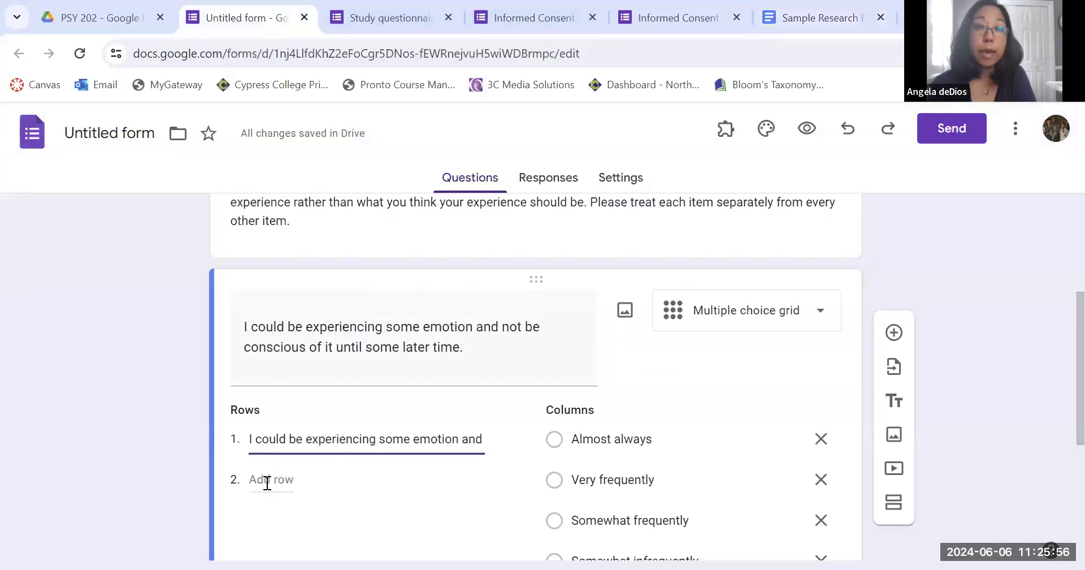
left_click(267, 479)
key("ctrl+v")
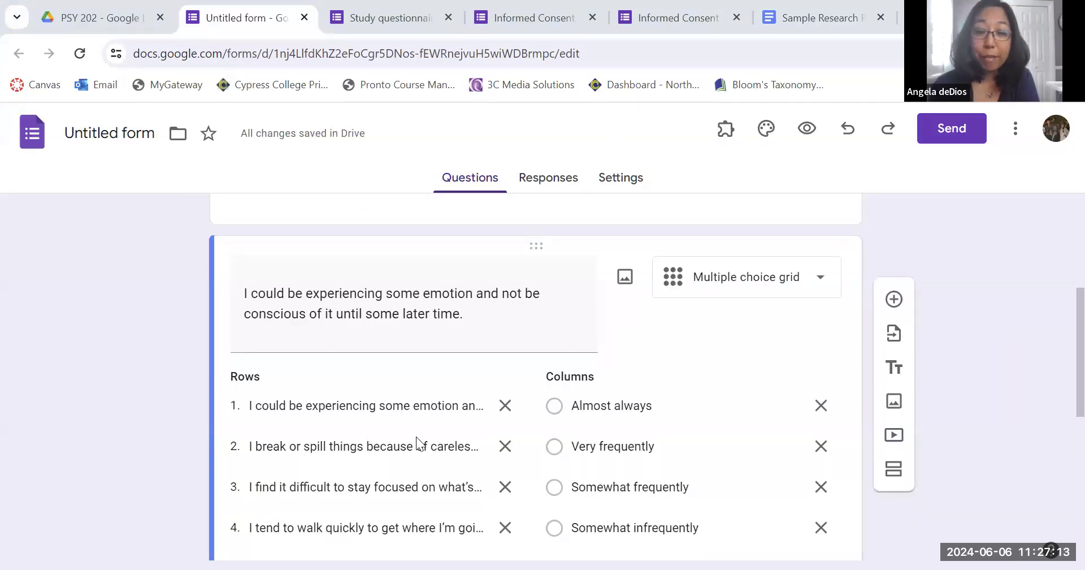
Preview the form, scroll through the Mindfulness grid, and close the preview.
scroll(523, 448, "down", 2)
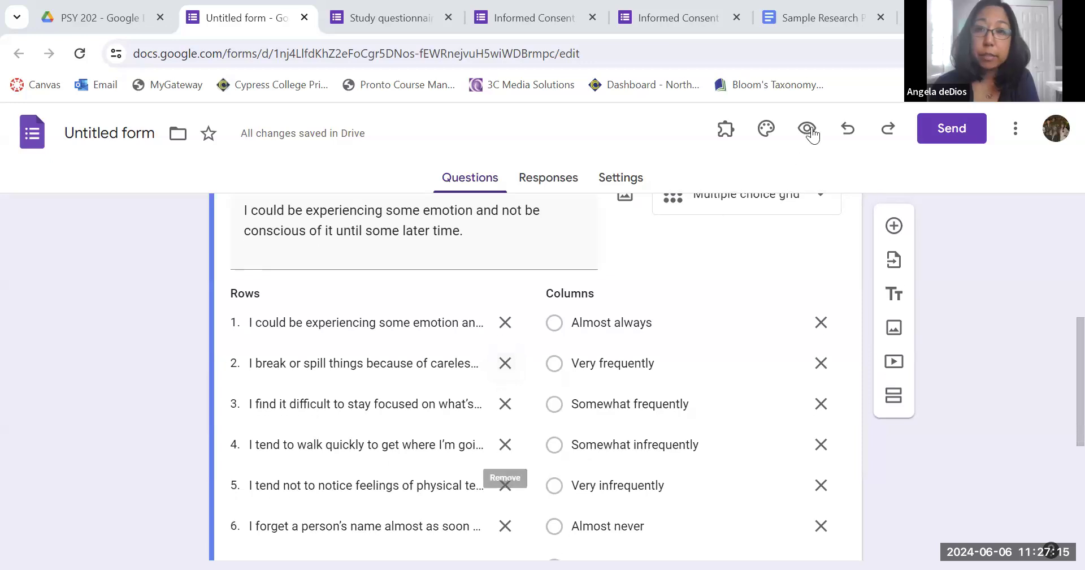
left_click(808, 130)
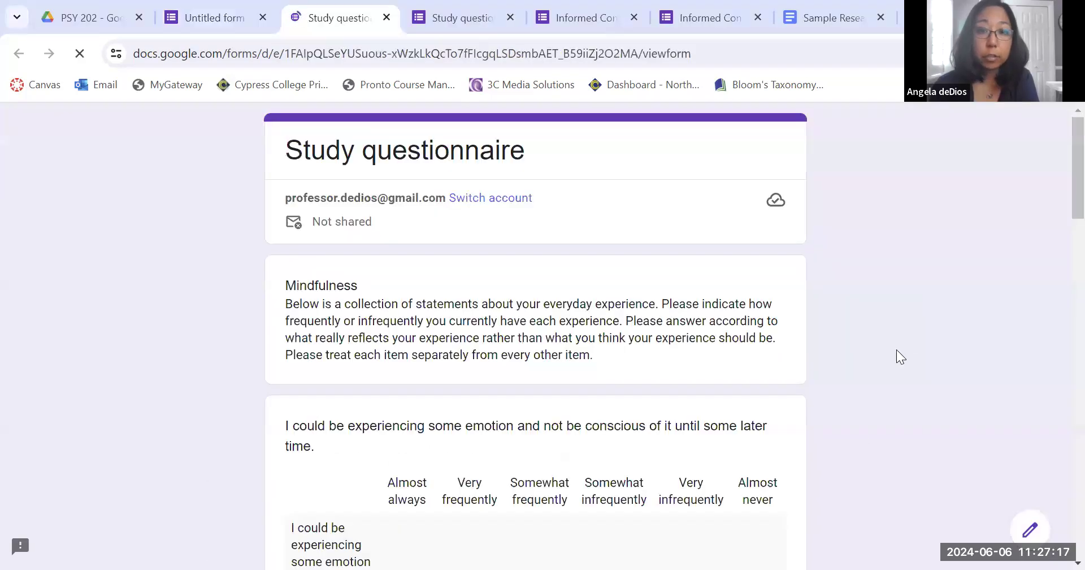
scroll(858, 443, "down", 6)
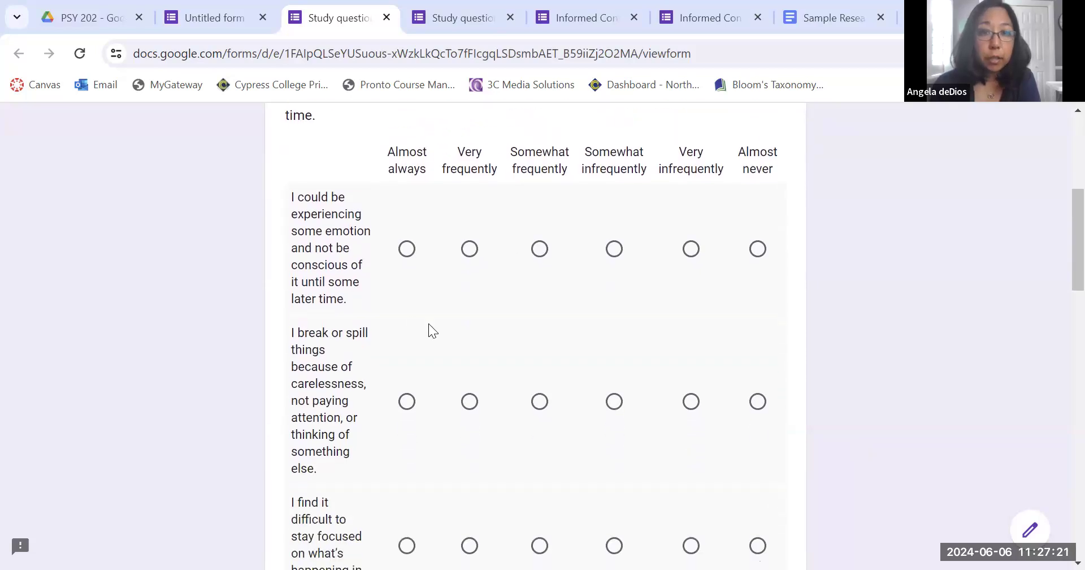
scroll(428, 325, "down", 1)
scroll(339, 305, "down", 3)
scroll(338, 302, "down", 4)
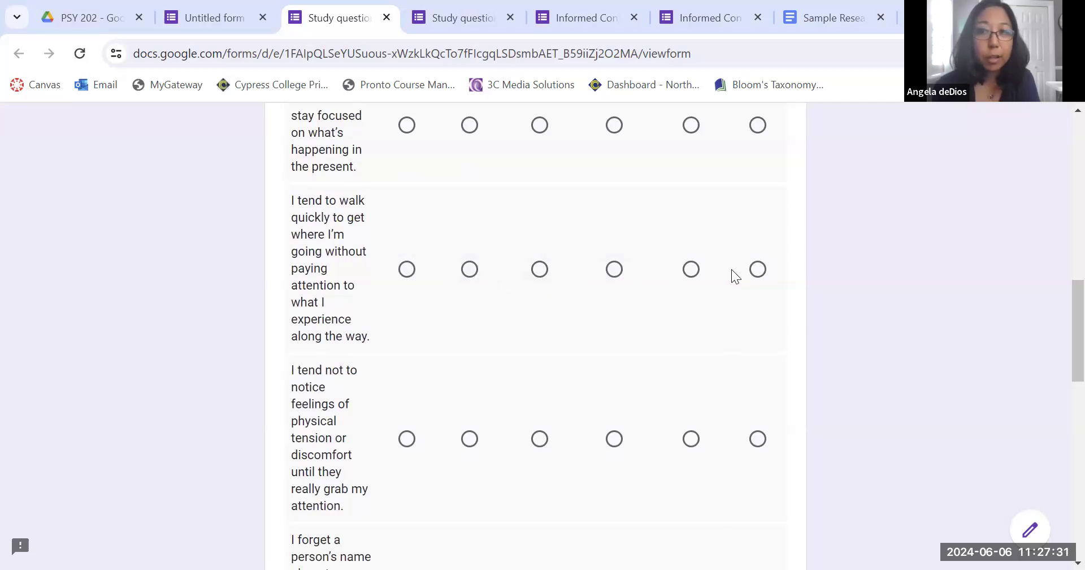
scroll(705, 365, "down", 13)
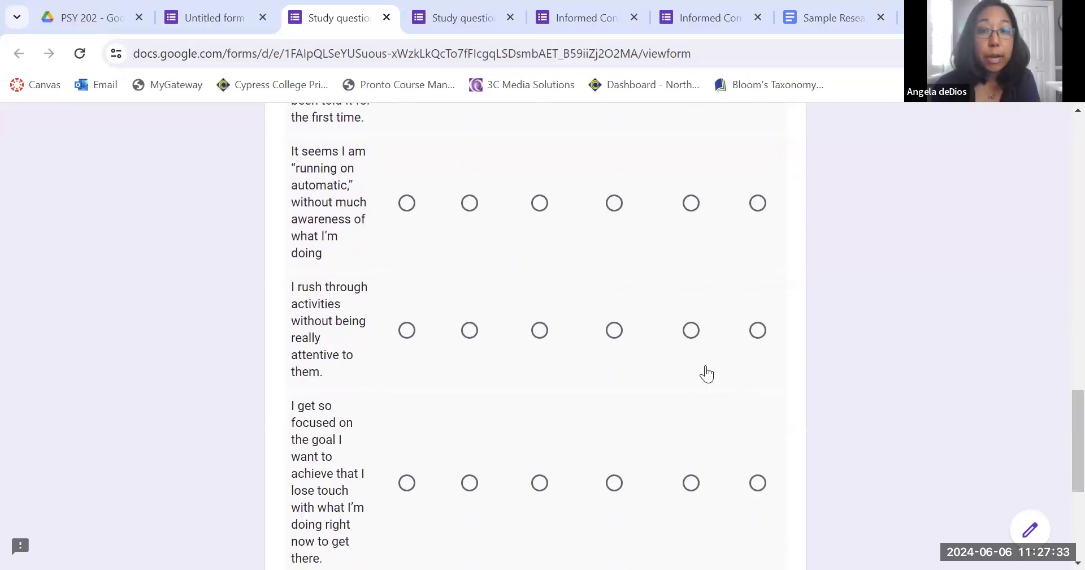
scroll(705, 366, "down", 1)
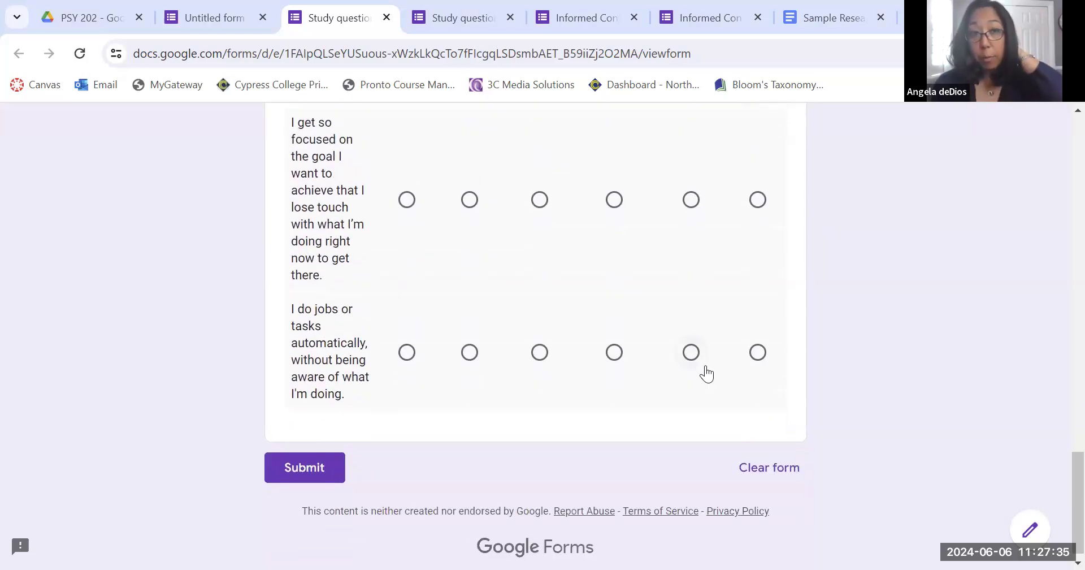
scroll(706, 373, "up", 20)
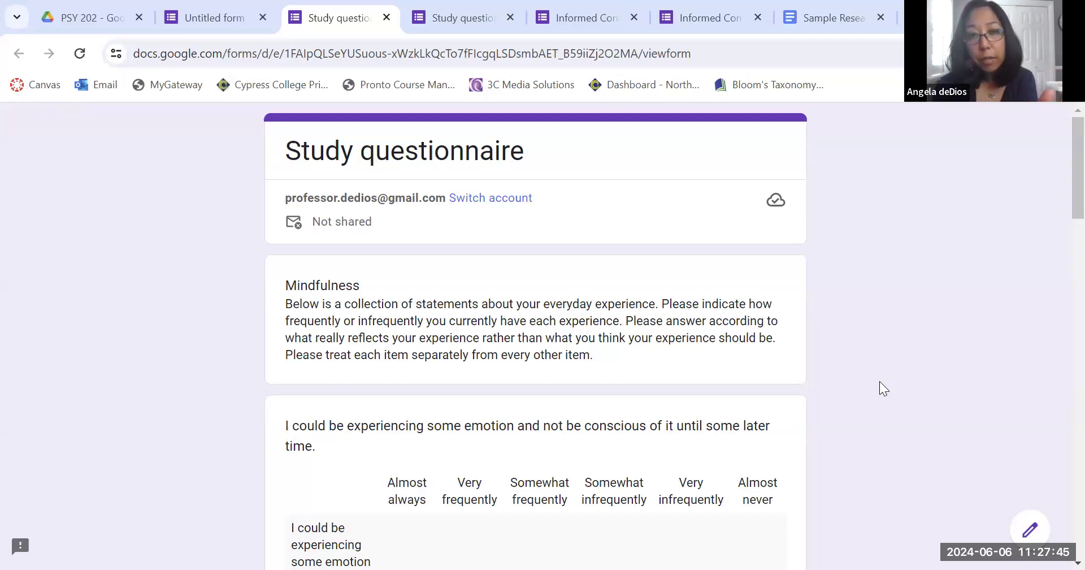
scroll(879, 381, "down", 20)
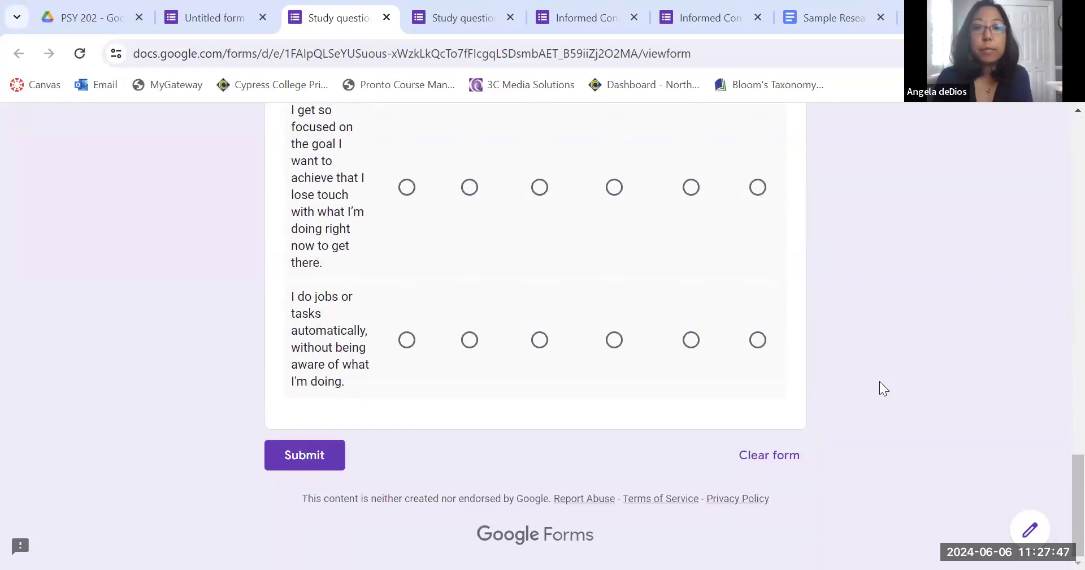
left_click(387, 17)
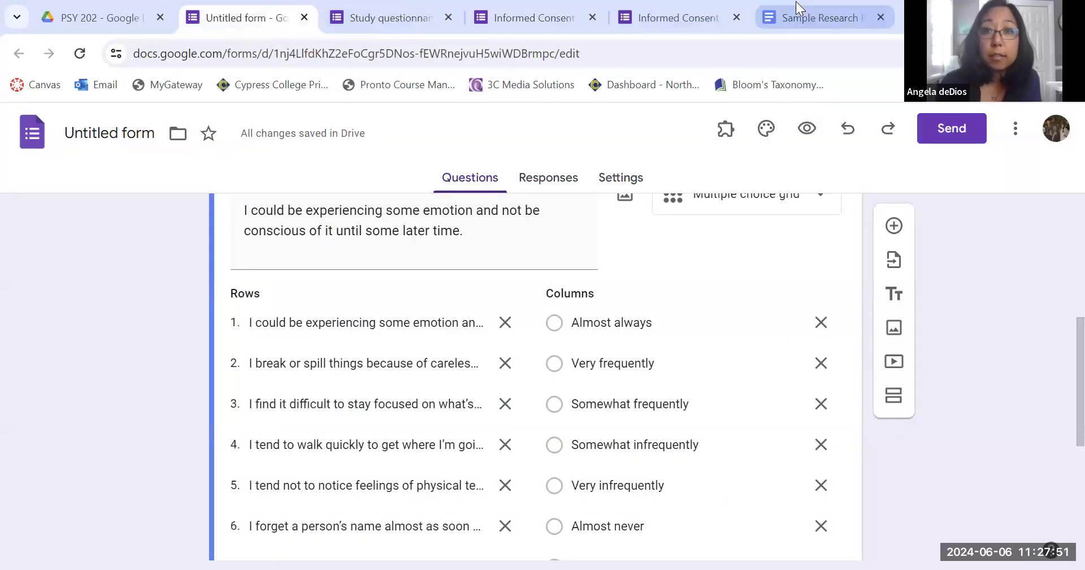
Check the proposal's Perceived stress measure, then add a new section after the Mindfulness section.
left_click(797, 7)
scroll(686, 441, "down", 10)
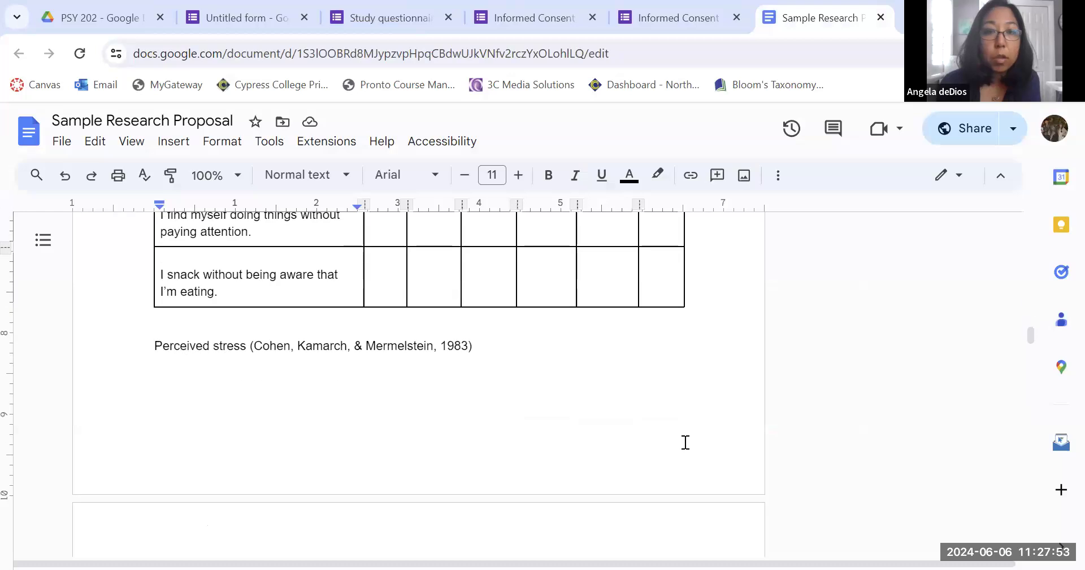
scroll(231, 313, "up", 3)
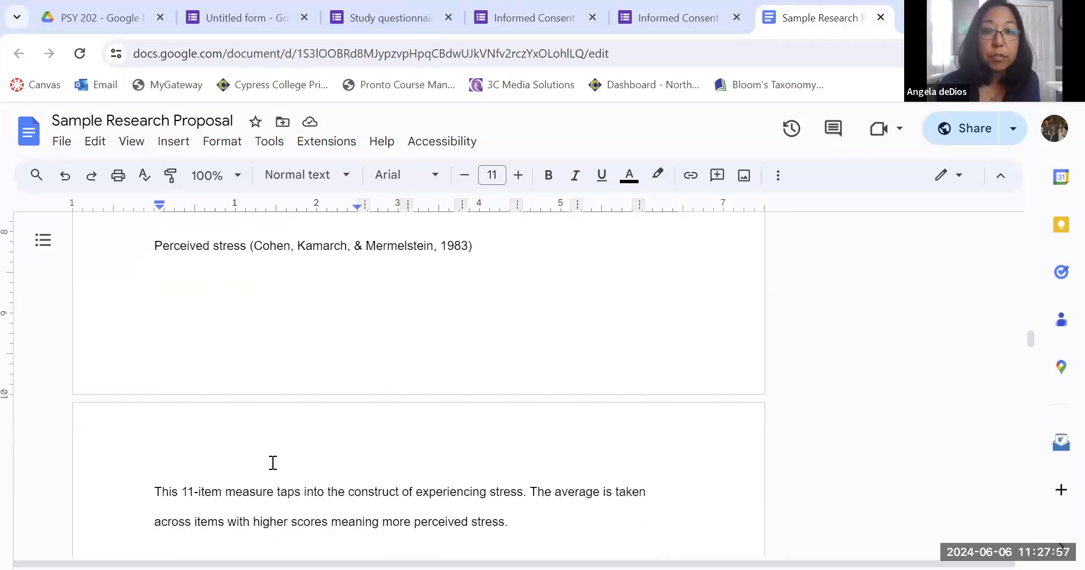
scroll(273, 462, "down", 5)
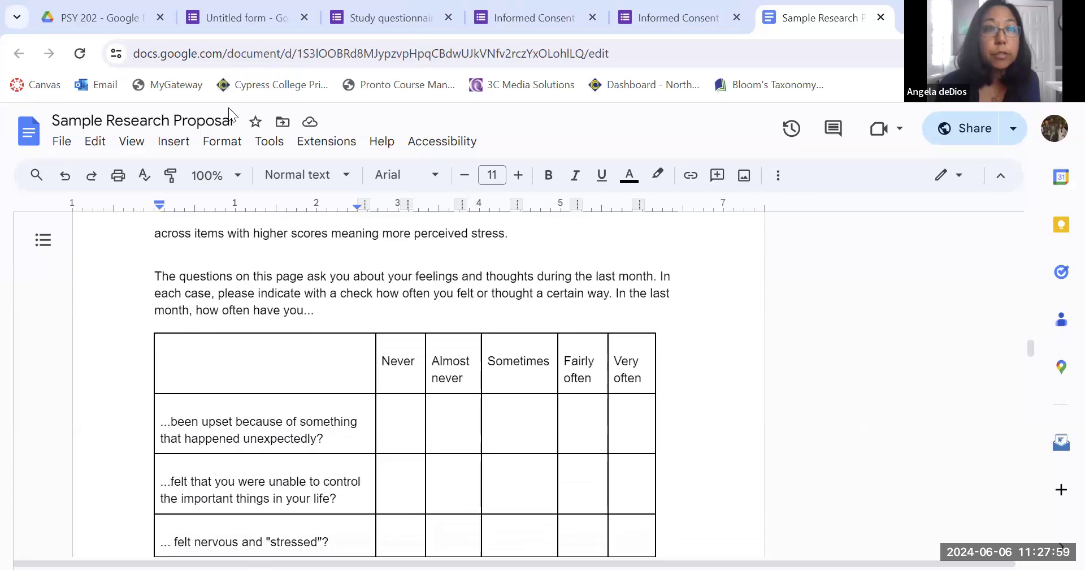
left_click(207, 15)
scroll(879, 438, "down", 1)
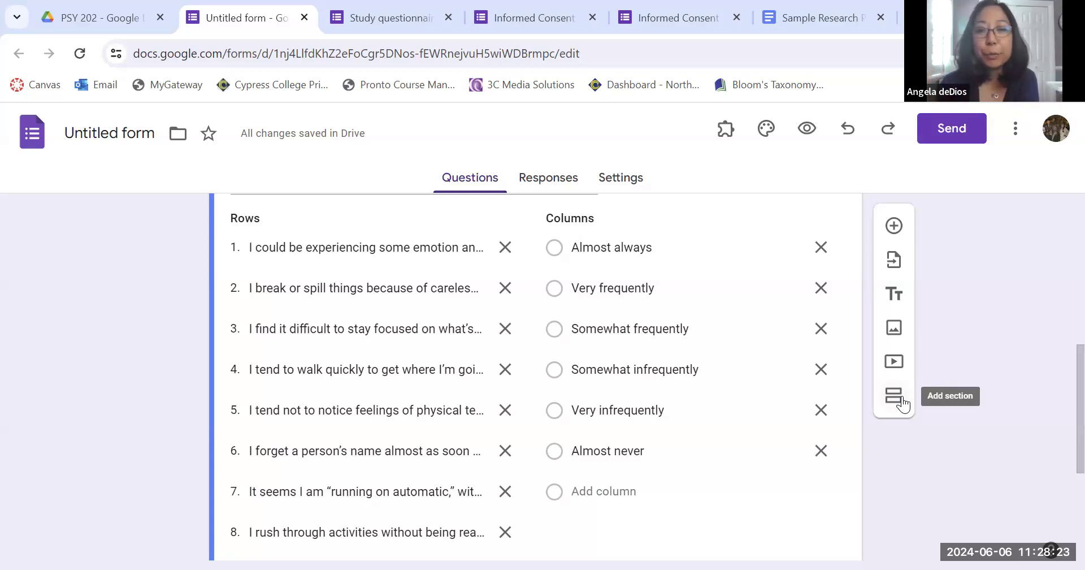
left_click(894, 395)
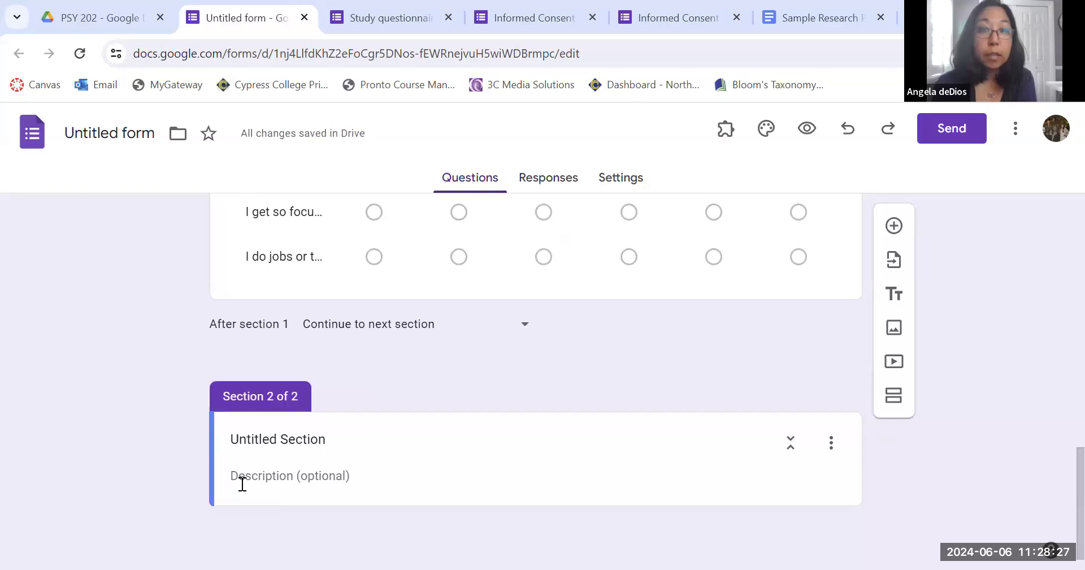
Copy the Perceived stress instructions paragraph from the proposal into the new section's description.
left_click(823, 7)
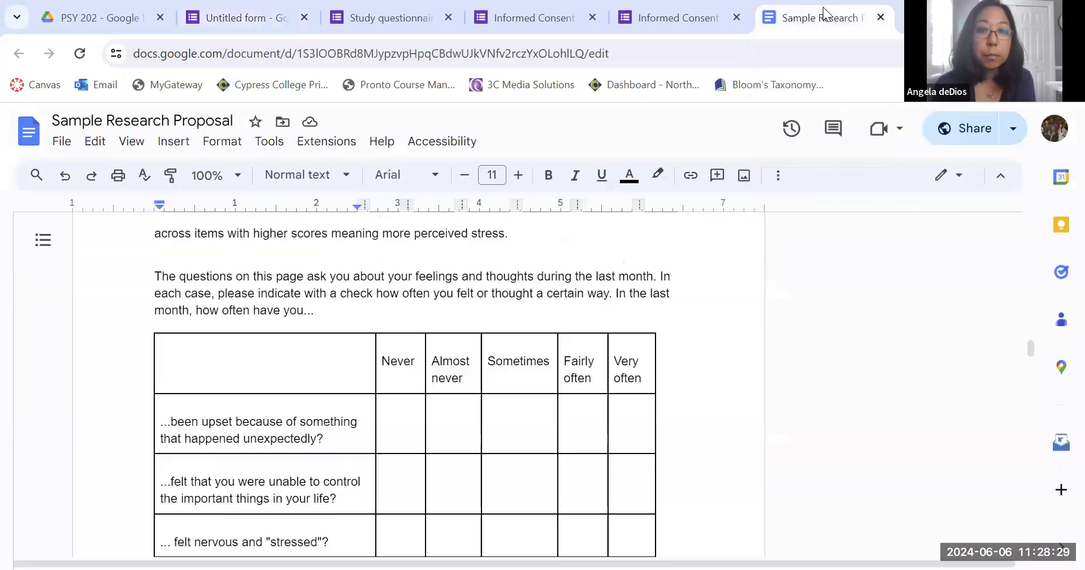
left_click_drag(156, 279, 422, 332)
scroll(421, 332, "down", 8)
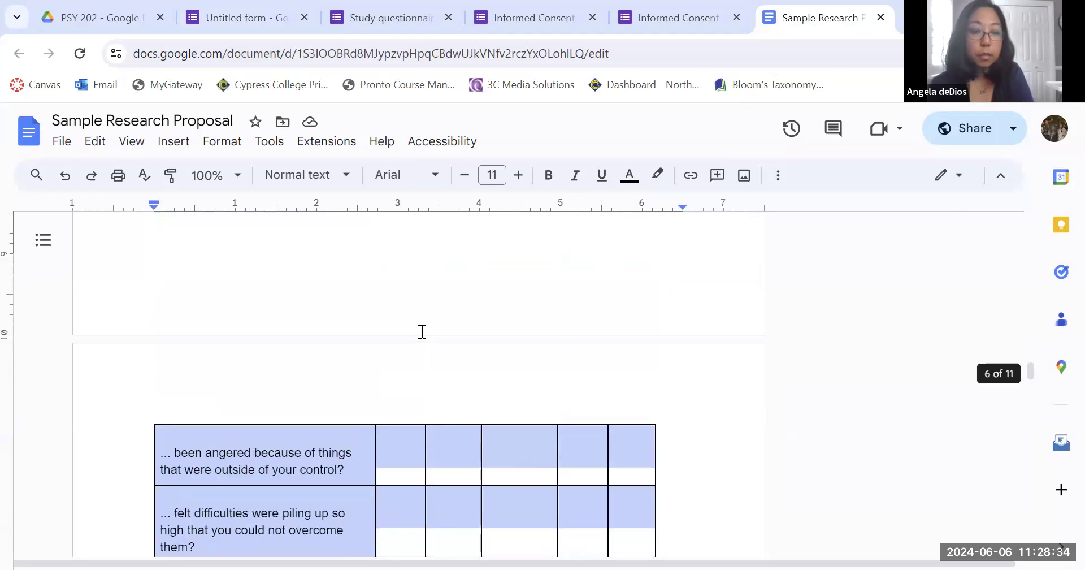
left_click(179, 381)
scroll(179, 381, "up", 10)
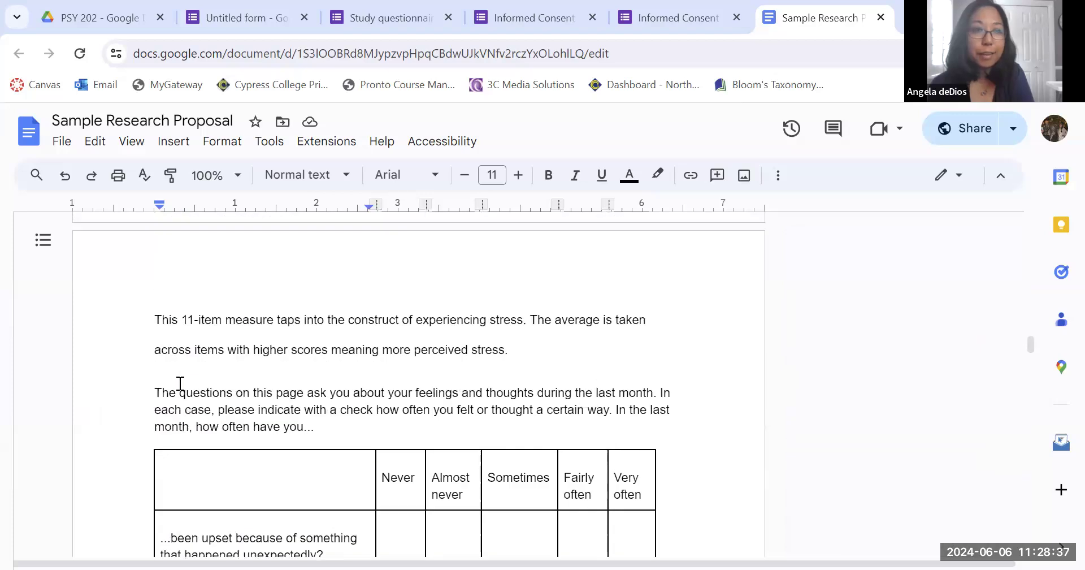
scroll(179, 383, "down", 1)
left_click_drag(150, 356, 326, 391)
key("ctrl+c")
left_click(243, 17)
left_click(326, 478)
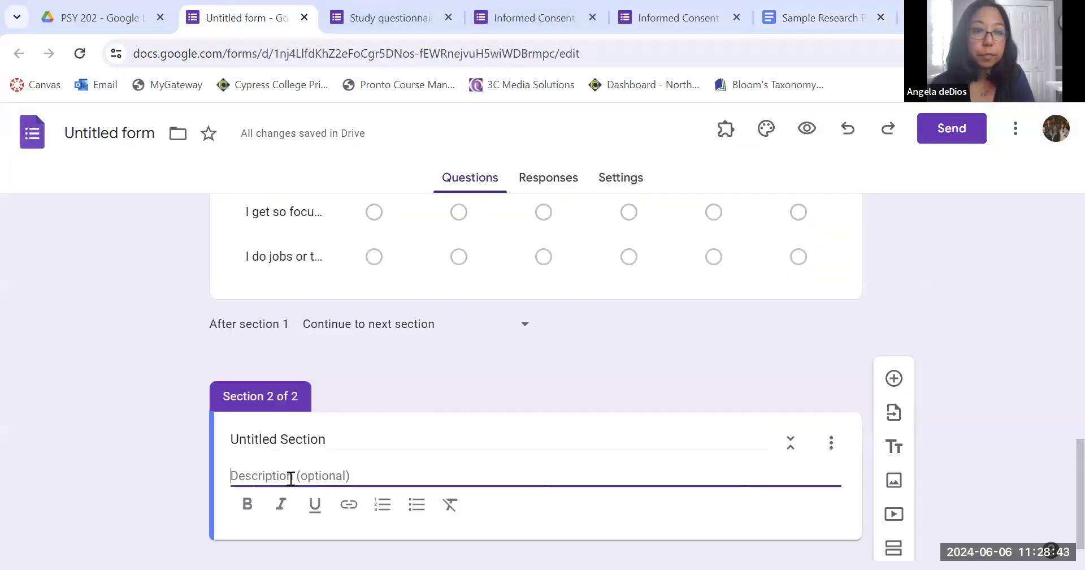
key("ctrl+v")
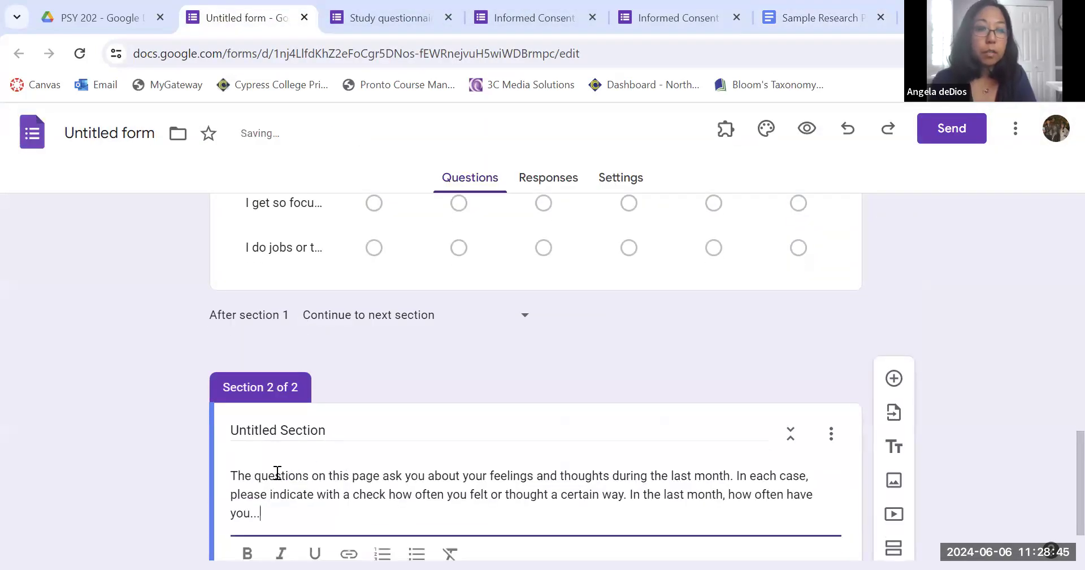
Title the section Perceived Stress and add a new question to it.
left_click(336, 425)
left_click_drag(336, 425, 180, 428)
type("Perceived Stress")
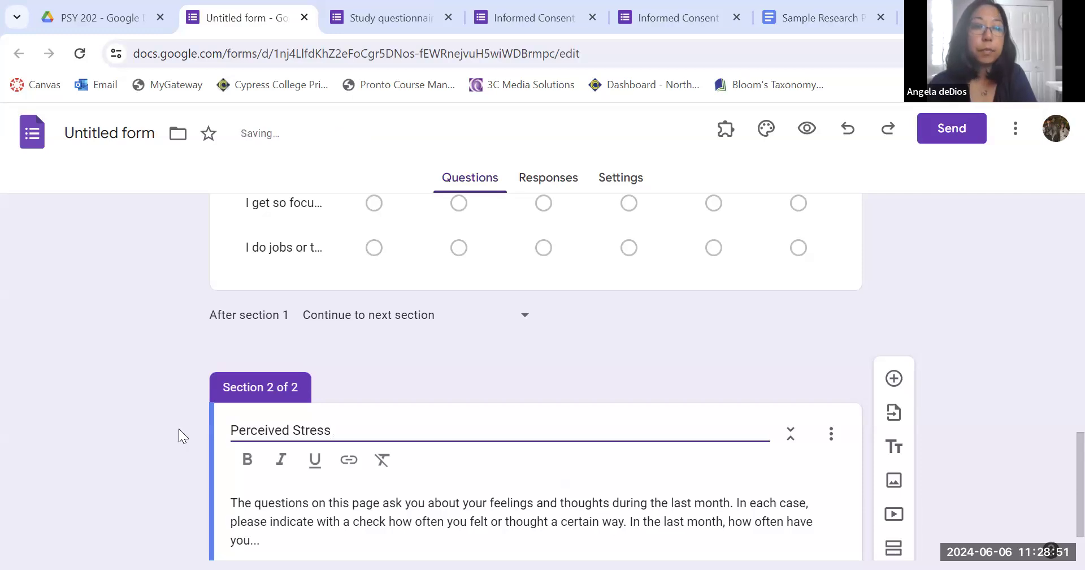
scroll(179, 428, "down", 2)
left_click(894, 321)
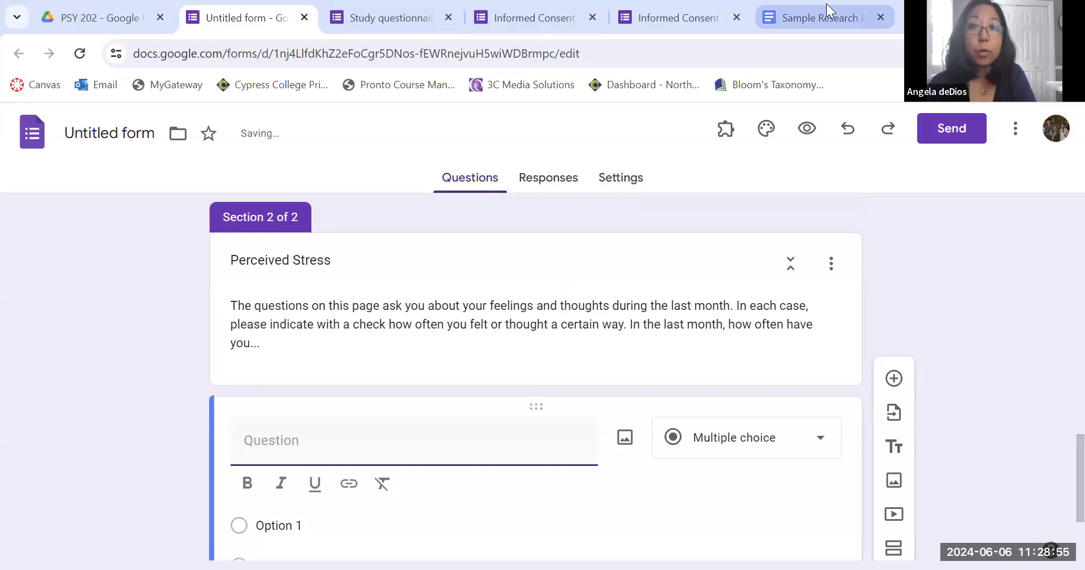
Create the first Perceived Stress question, "...been upset because of something that happened unexpectedly?", as a dropdown with options Never, Almost never, Sometimes, Fairly often, Very often.
left_click(814, 17)
scroll(669, 404, "down", 3)
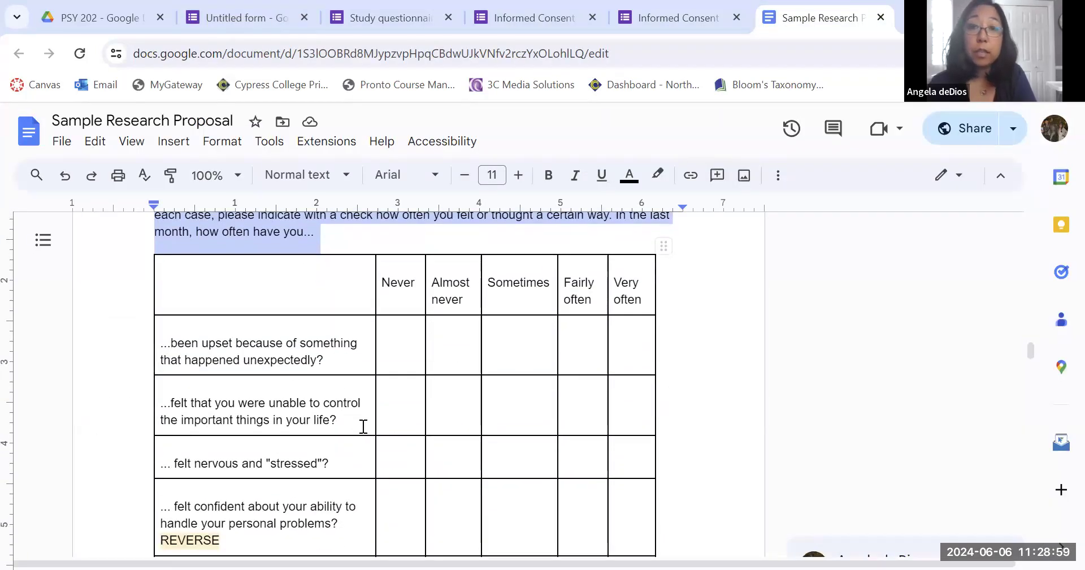
left_click(626, 118)
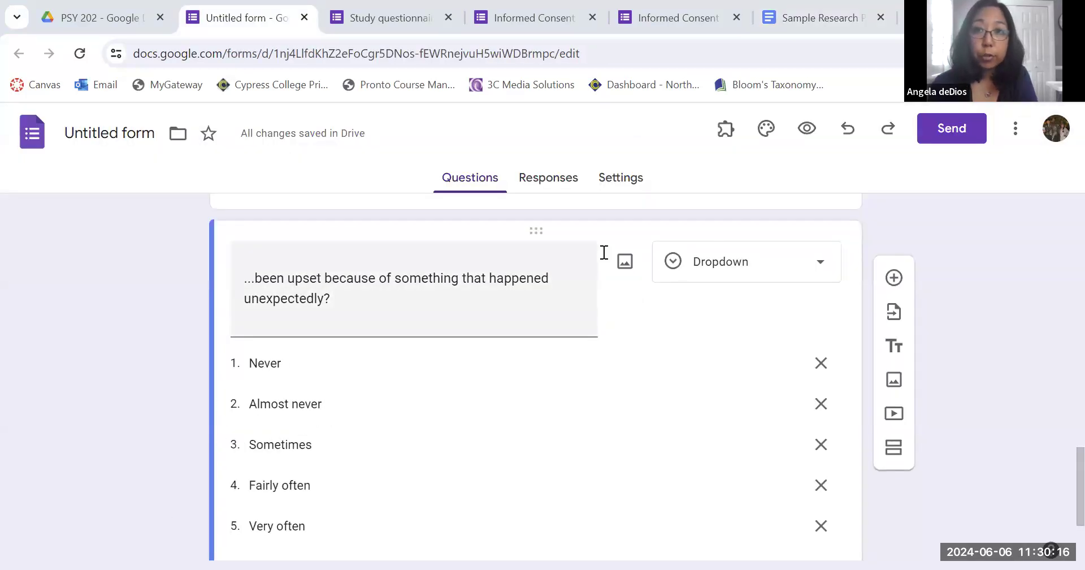
Duplicate the "...been upset" dropdown question.
scroll(632, 409, "up", 1)
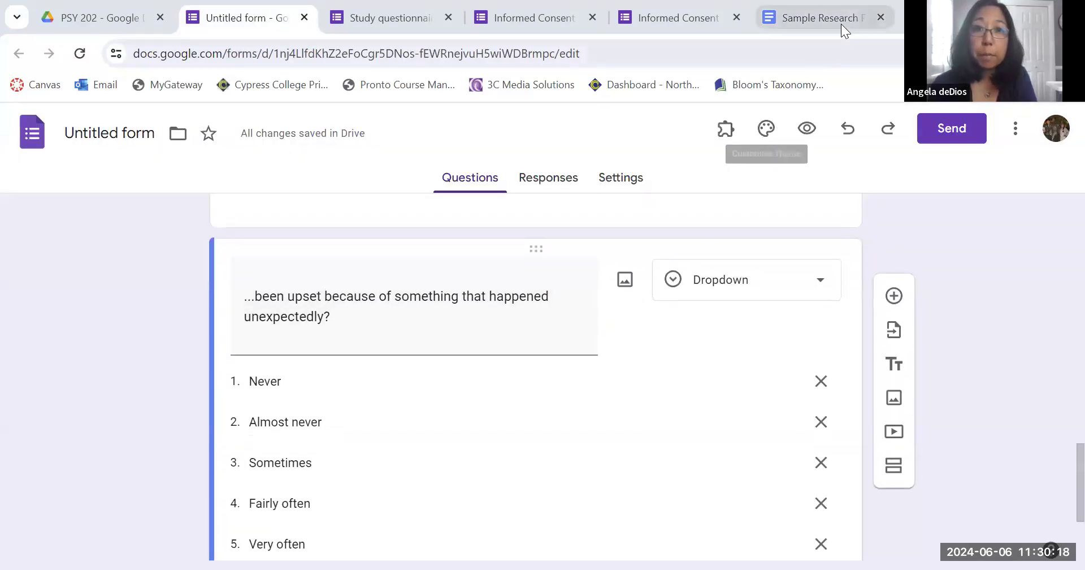
left_click(820, 18)
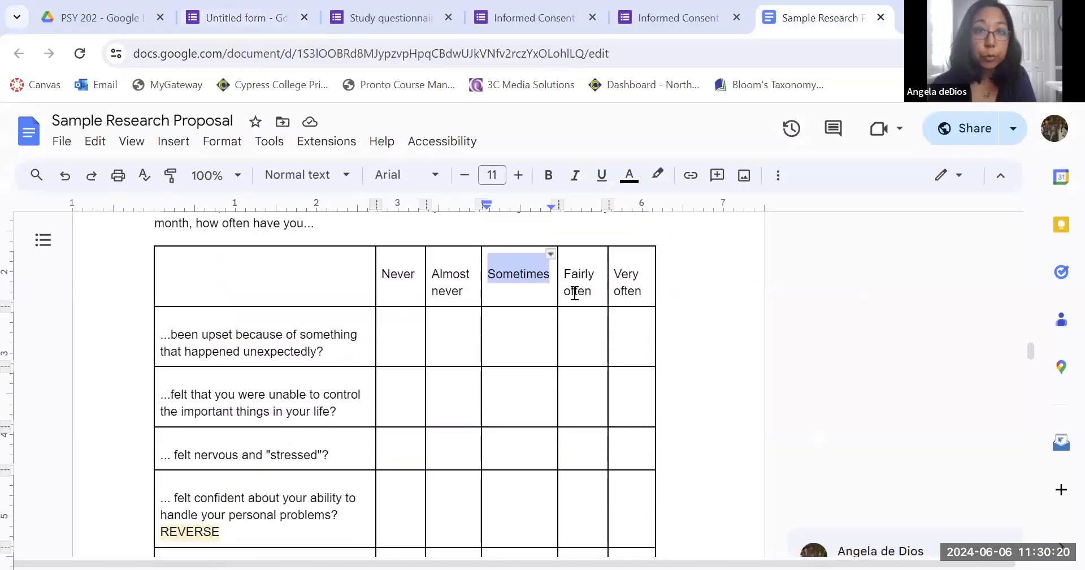
left_click(249, 17)
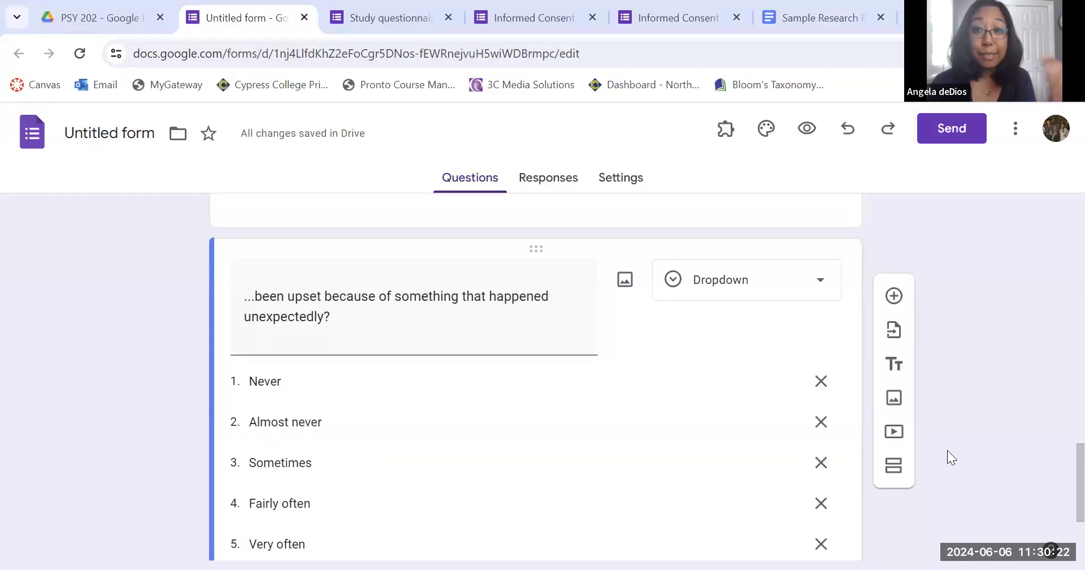
scroll(947, 450, "down", 3)
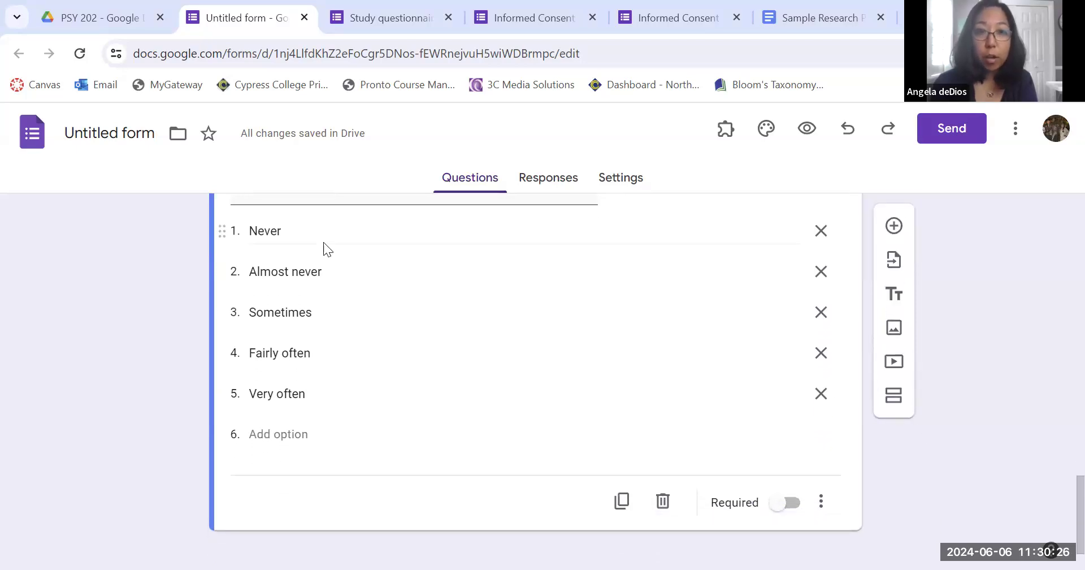
scroll(678, 336, "up", 3)
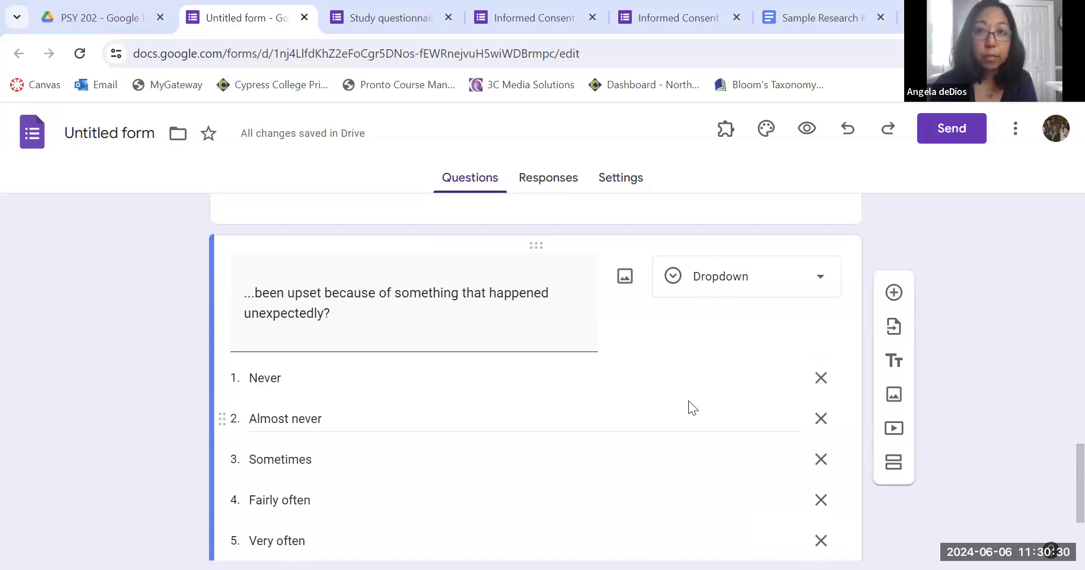
scroll(689, 400, "down", 3)
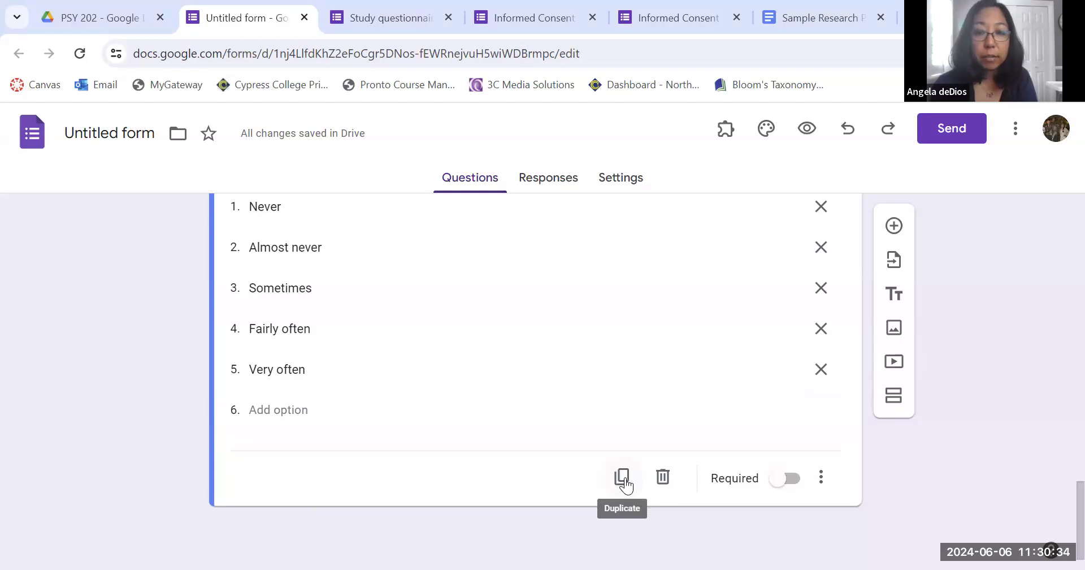
left_click(624, 476)
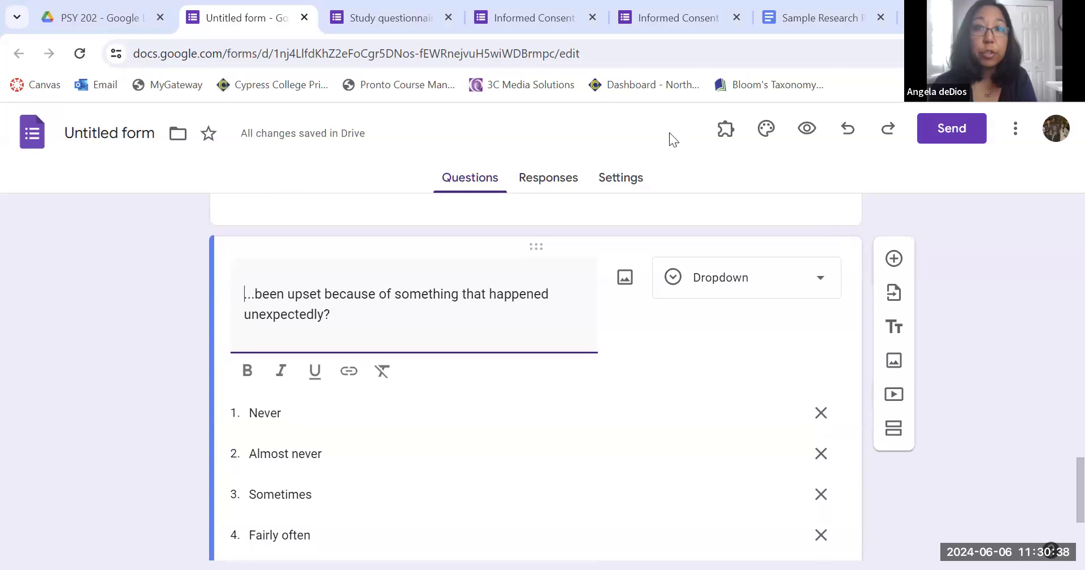
Copy "...felt that you were unable to control the important things in your life?" from the proposal and paste it as the duplicate's question text.
left_click(814, 18)
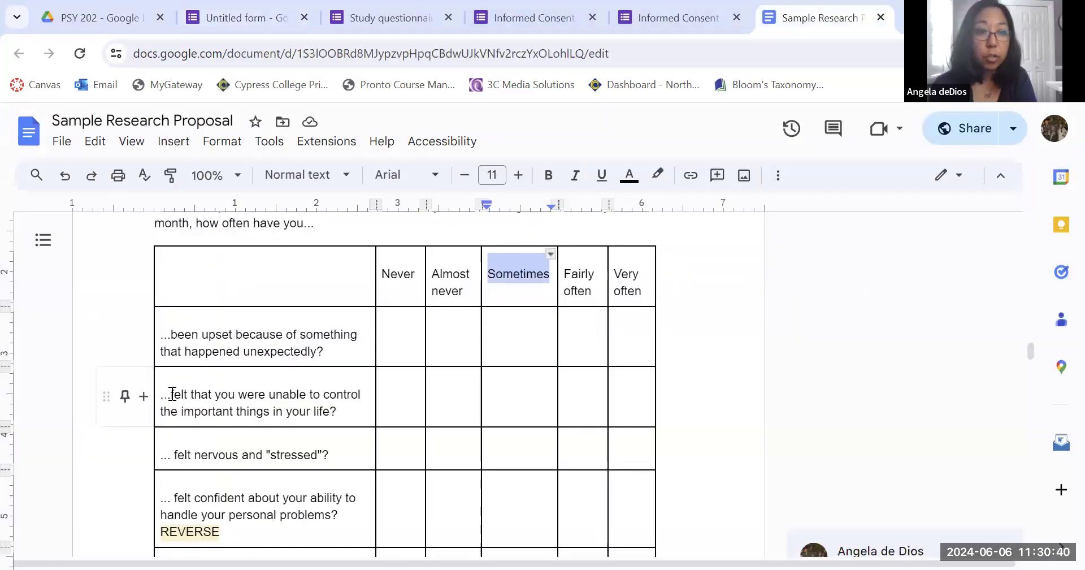
left_click_drag(161, 398, 338, 411)
key("ctrl+c")
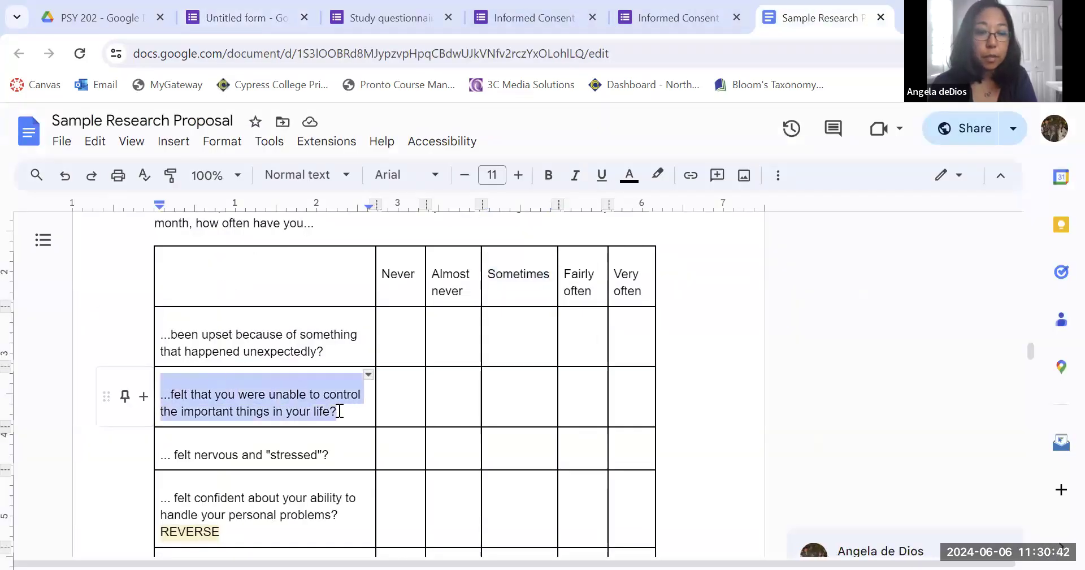
left_click(254, 8)
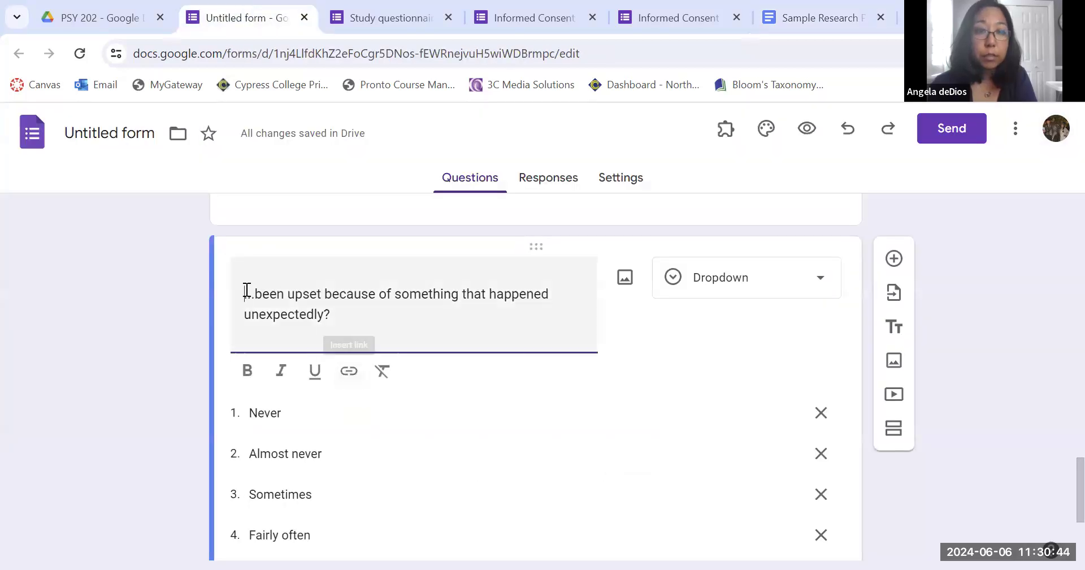
left_click_drag(246, 294, 330, 312)
key("ctrl+v")
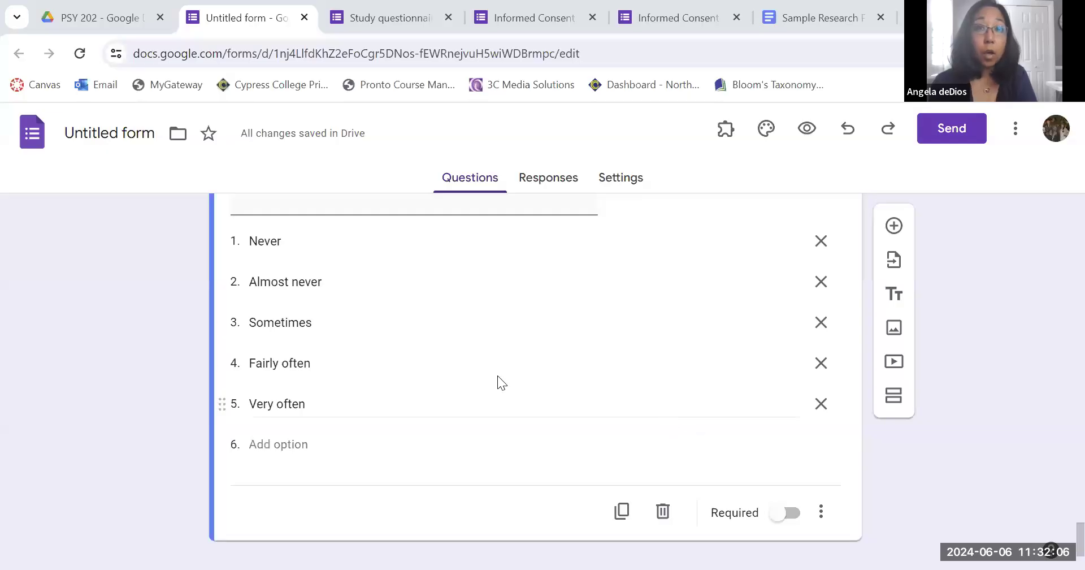
Preview the questionnaire and move past the Mindfulness page to the next page.
scroll(497, 375, "down", 5)
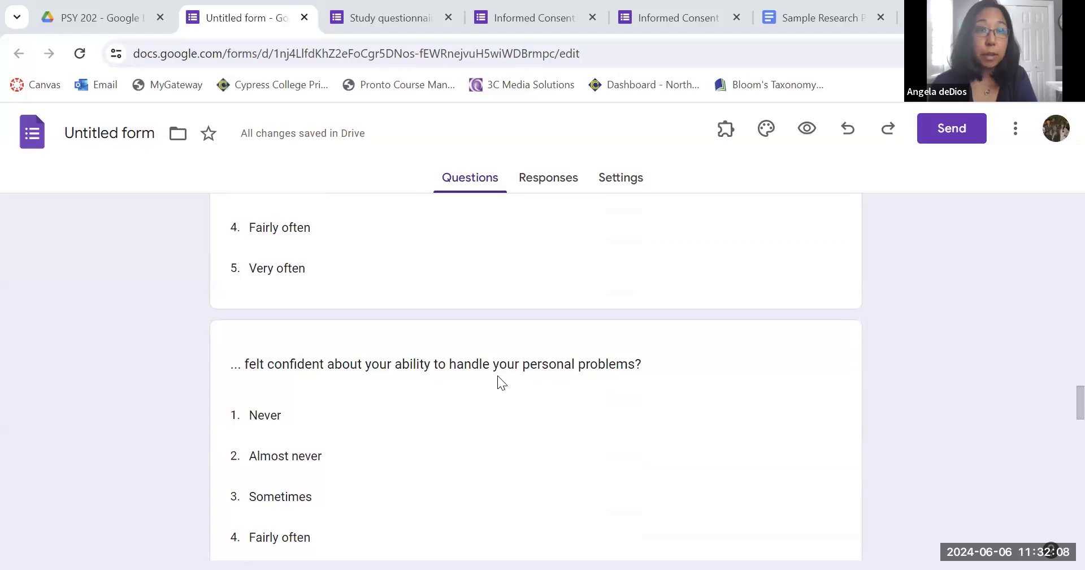
scroll(497, 376, "up", 3)
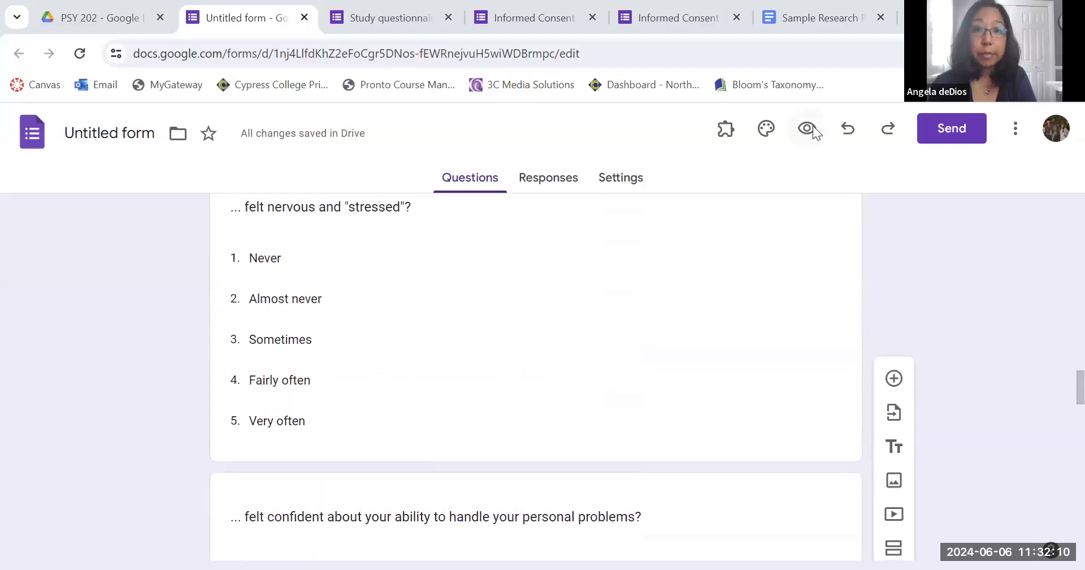
left_click(808, 128)
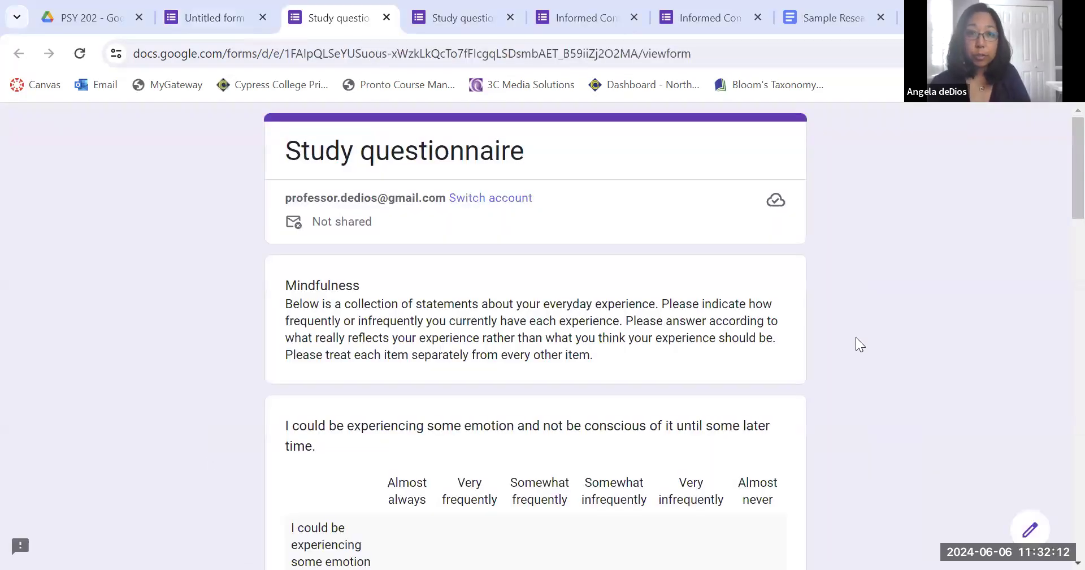
scroll(882, 400, "down", 5)
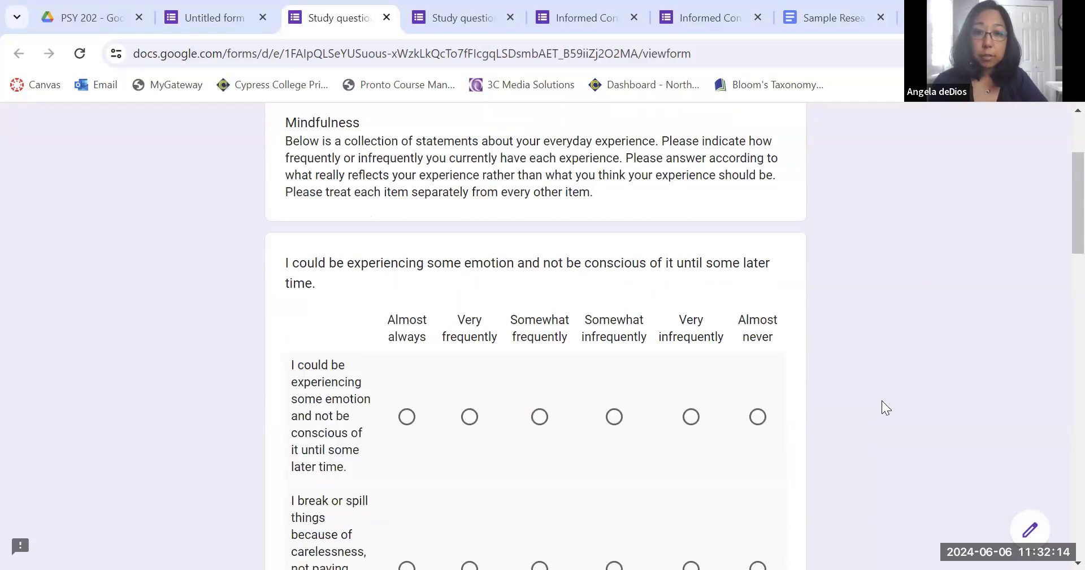
scroll(738, 373, "down", 20)
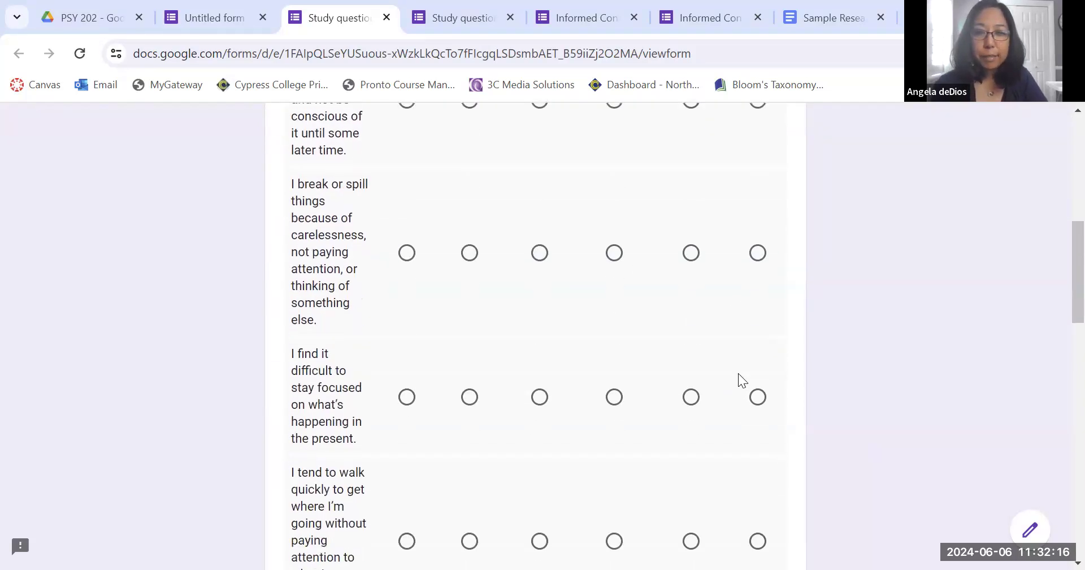
scroll(738, 377, "down", 2)
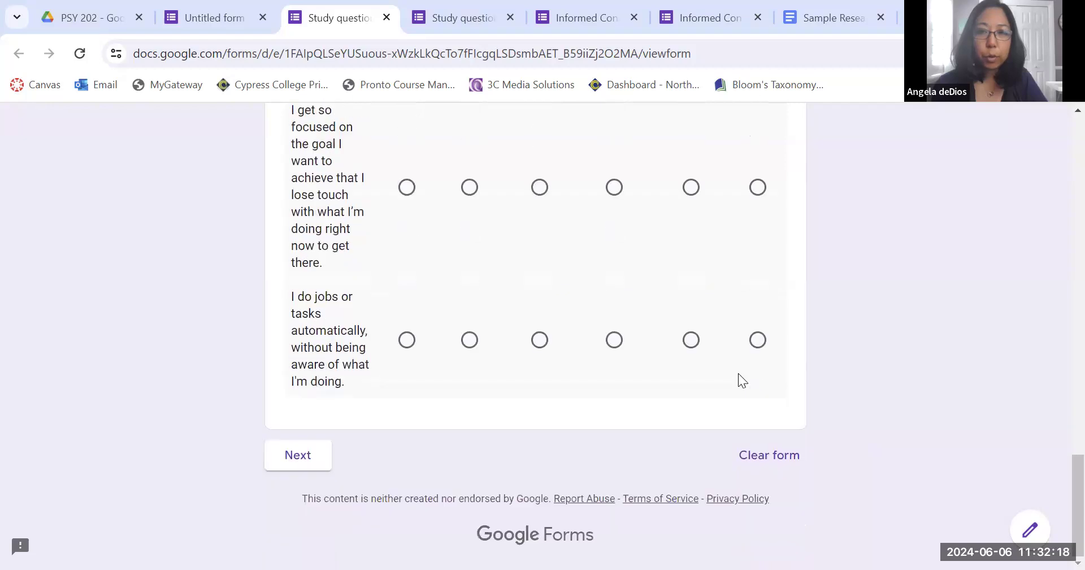
left_click(296, 456)
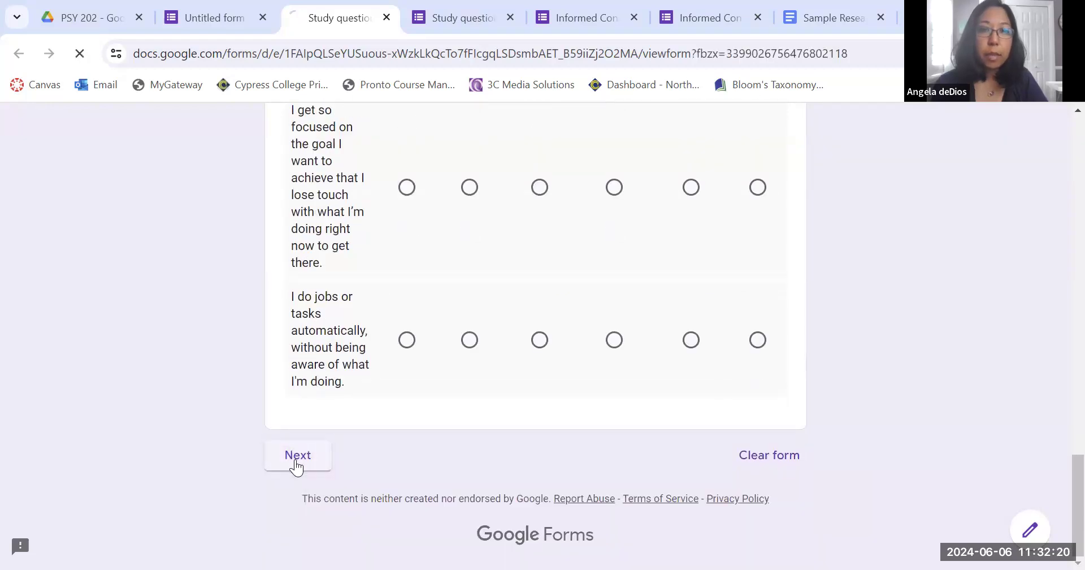
Check the Perceived Stress page's dropdown choices in the preview, then return to the form editor.
scroll(661, 315, "down", 2)
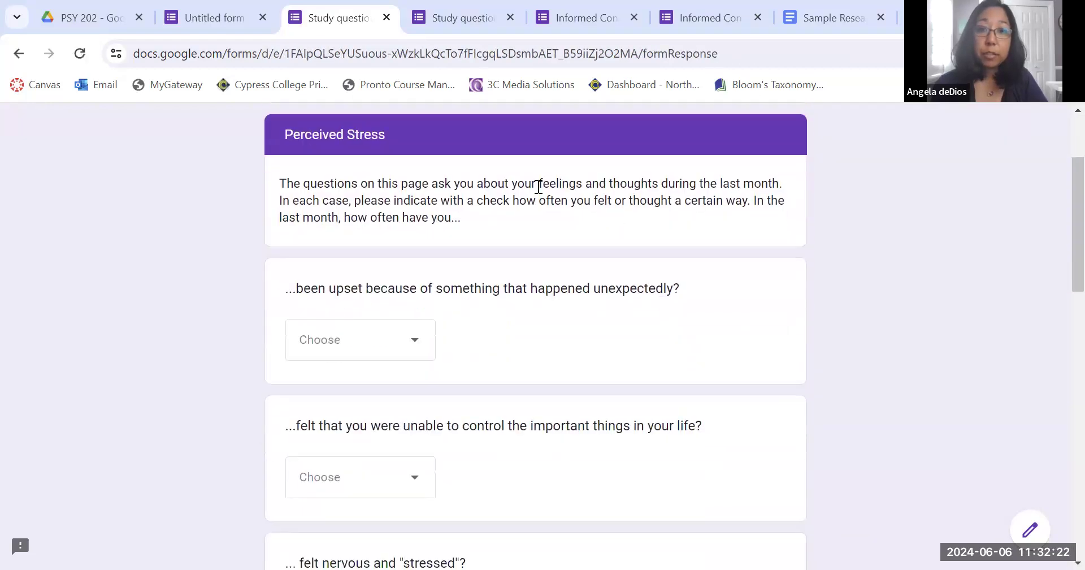
scroll(575, 236, "down", 2)
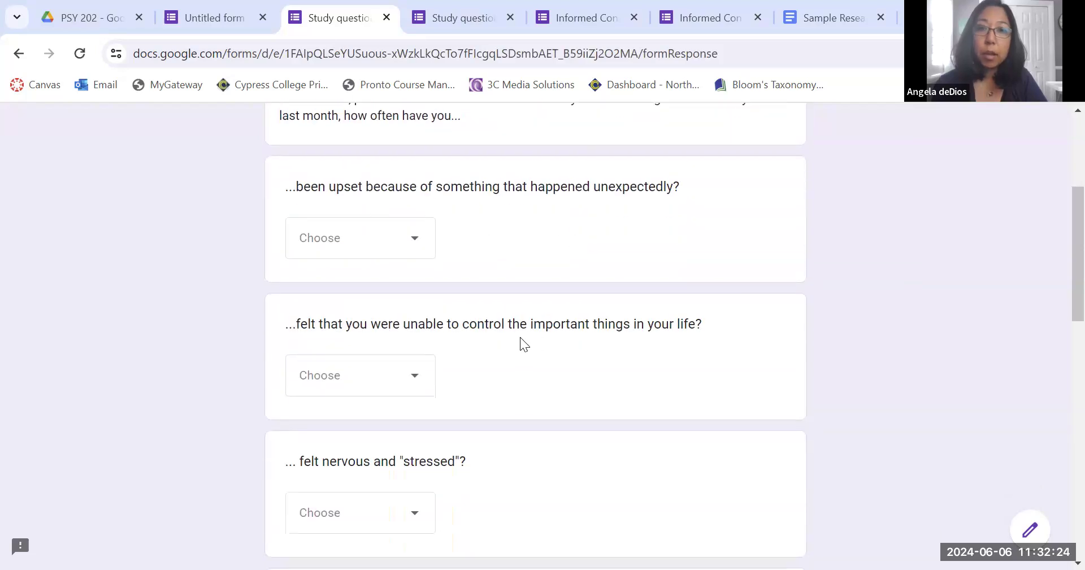
left_click(355, 259)
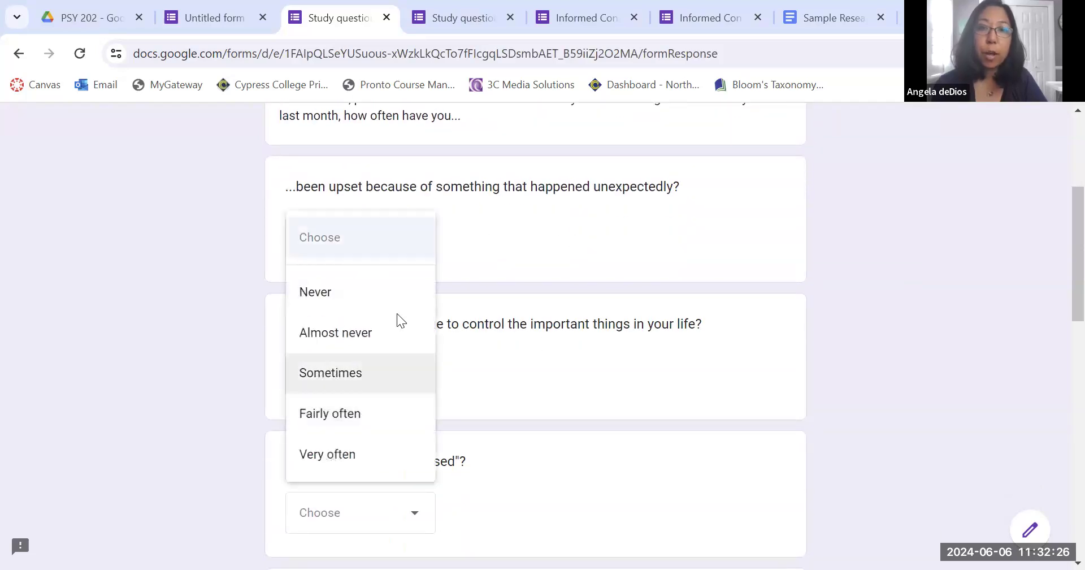
left_click(549, 233)
scroll(743, 305, "down", 10)
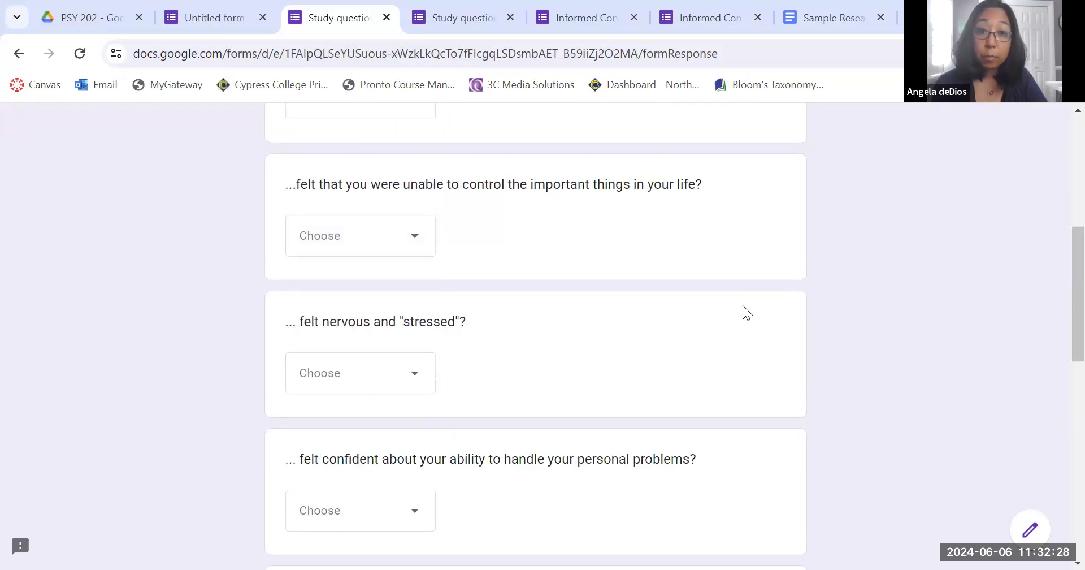
scroll(743, 305, "down", 3)
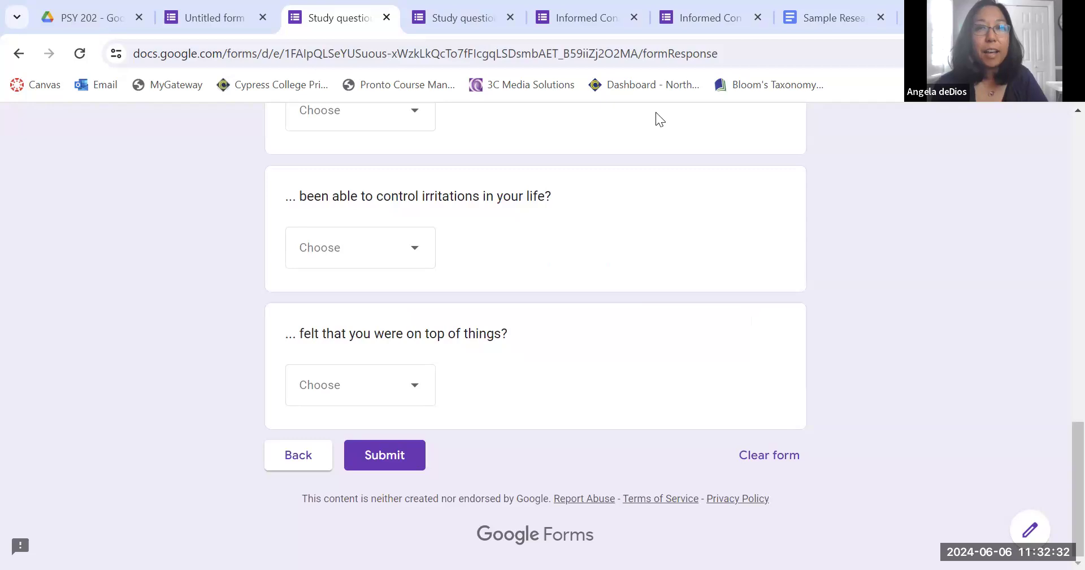
left_click(192, 3)
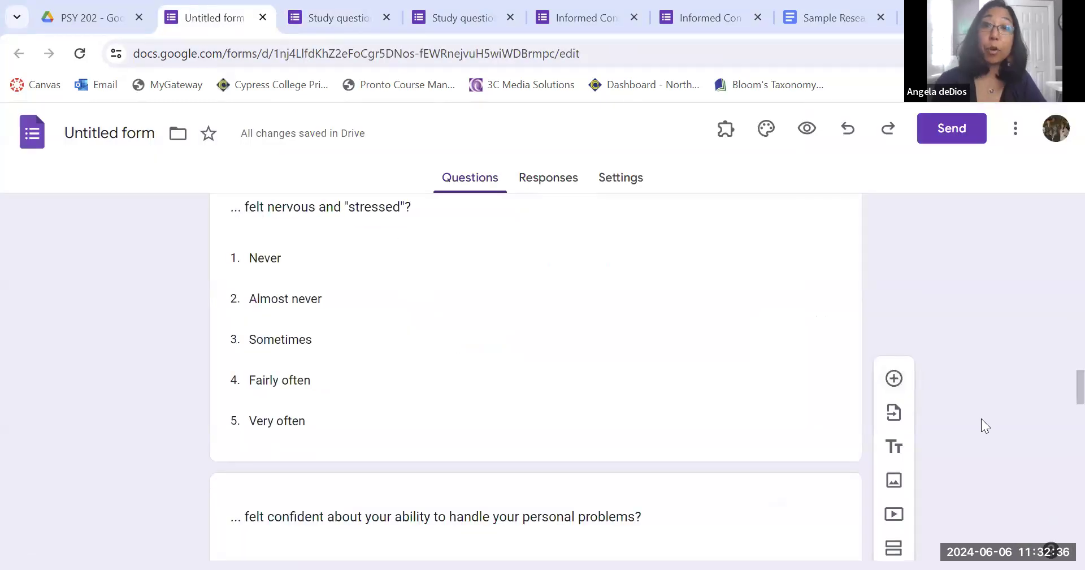
Add a new section after Perceived Stress and title it Demographics.
scroll(981, 418, "down", 10)
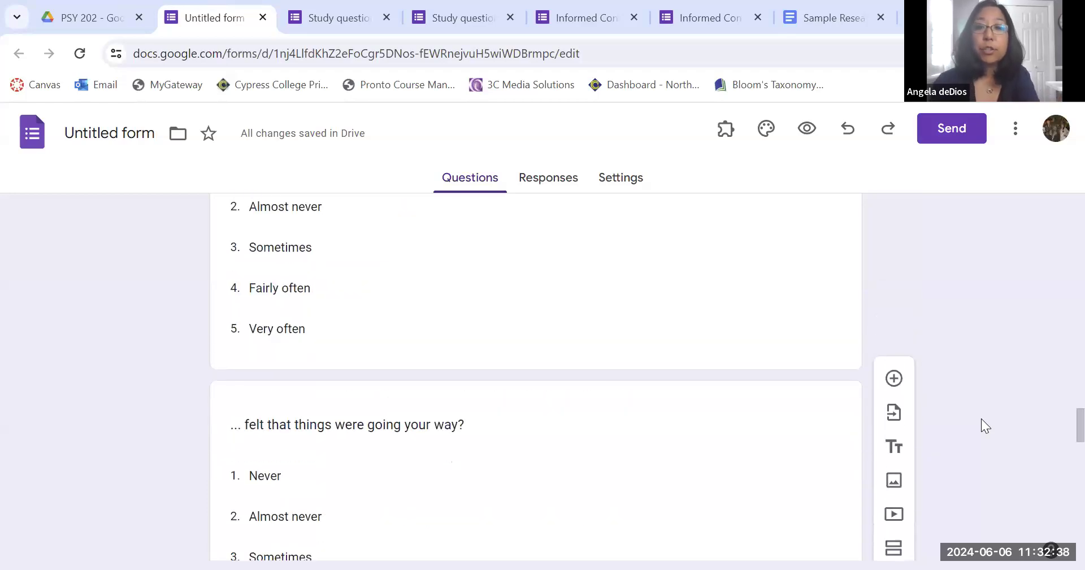
scroll(981, 418, "down", 8)
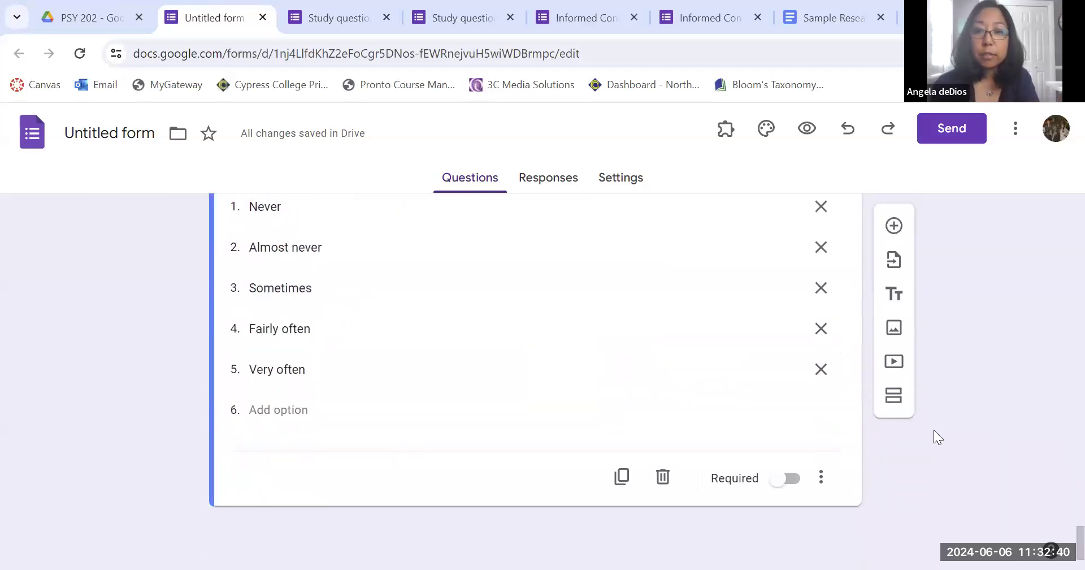
left_click(895, 397)
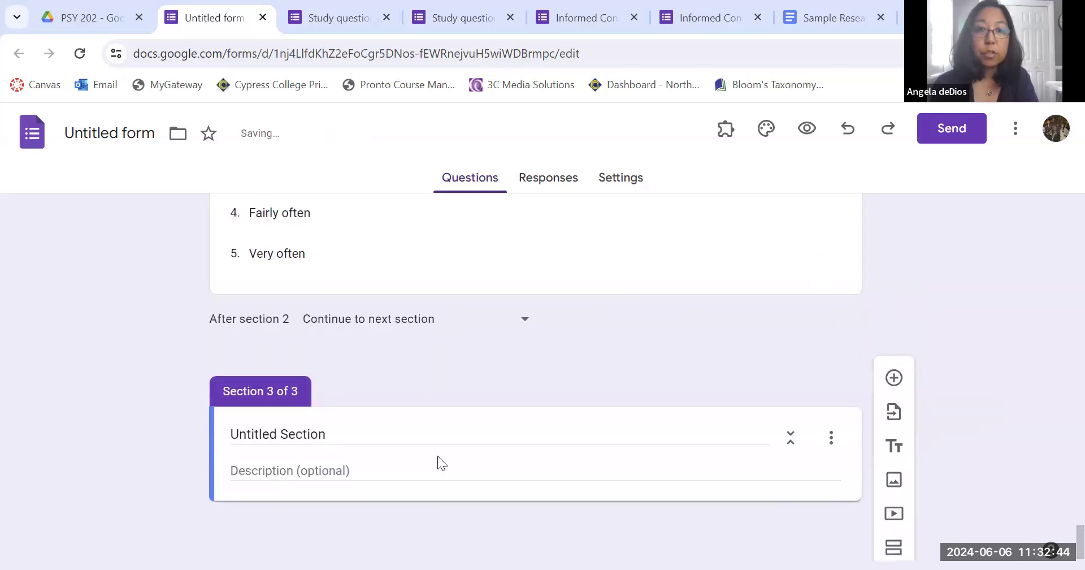
left_click(308, 431)
left_click_drag(331, 433, 202, 436)
type("Demographics")
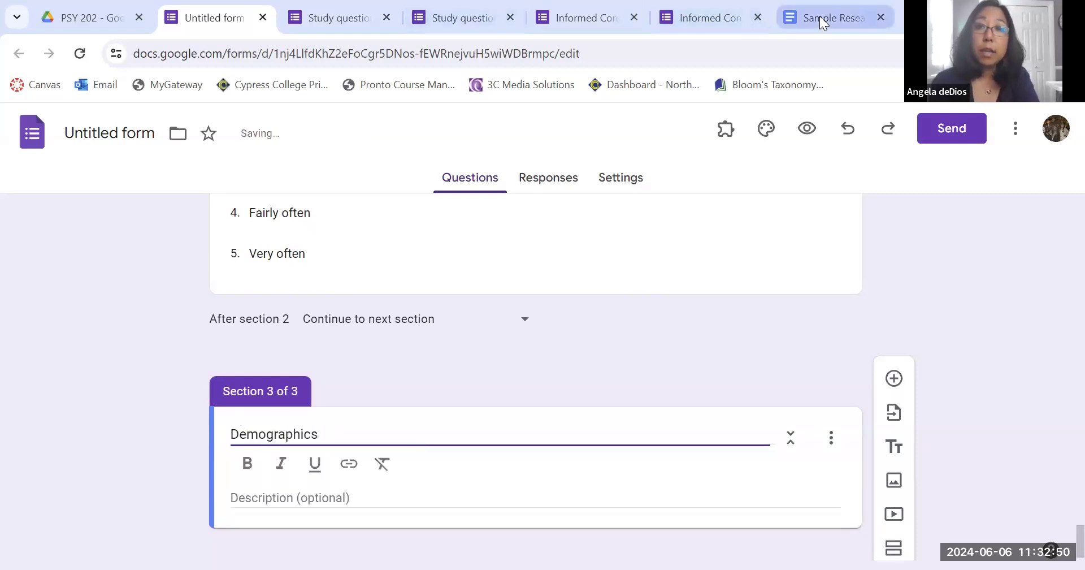
Review the Demographic questions list in the research proposal.
left_click(820, 16)
scroll(569, 388, "down", 10)
scroll(570, 390, "down", 8)
scroll(570, 390, "up", 3)
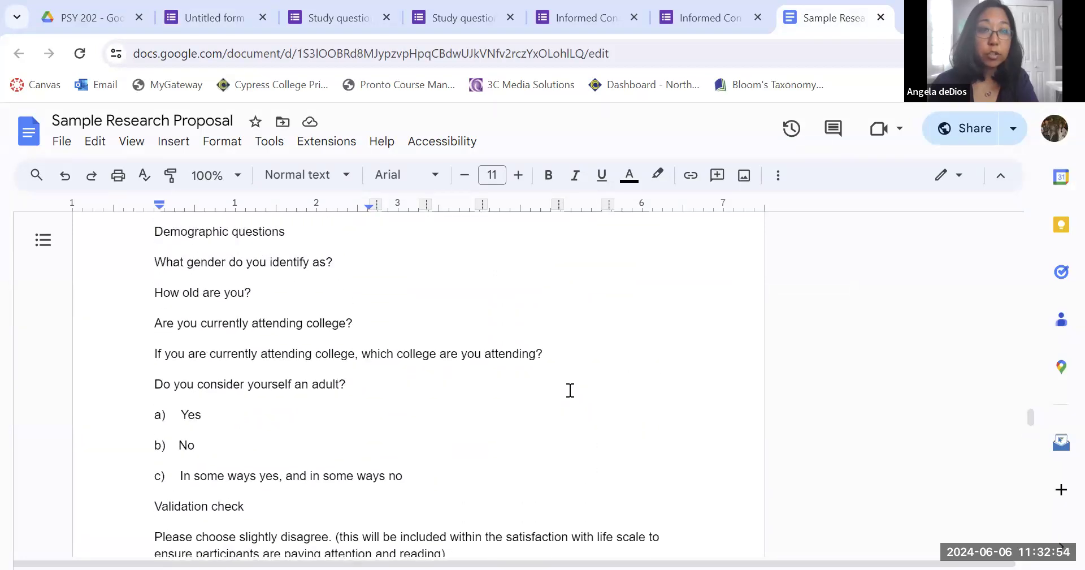
scroll(296, 373, "up", 1)
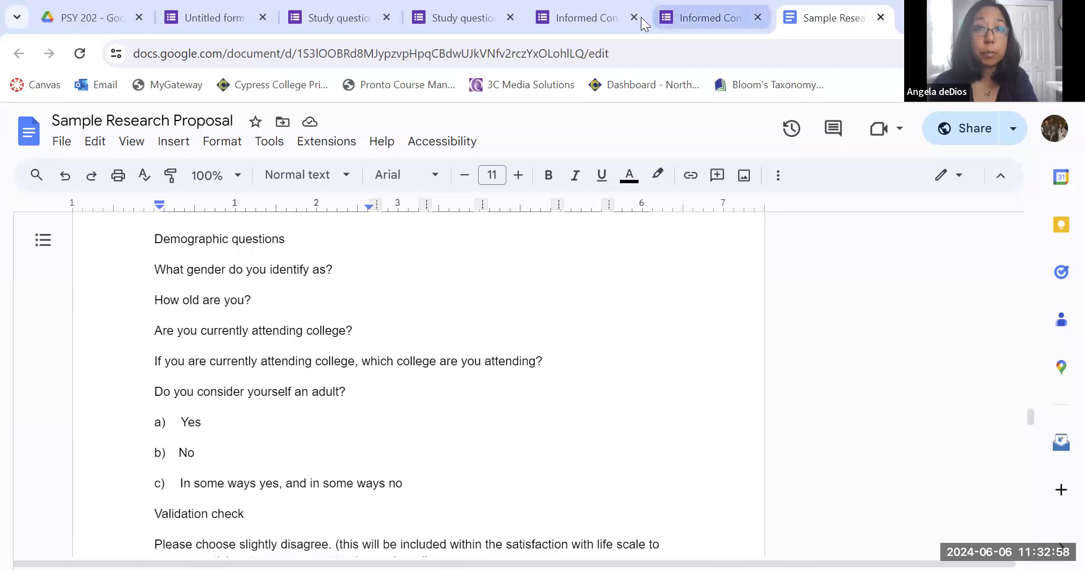
left_click(191, 19)
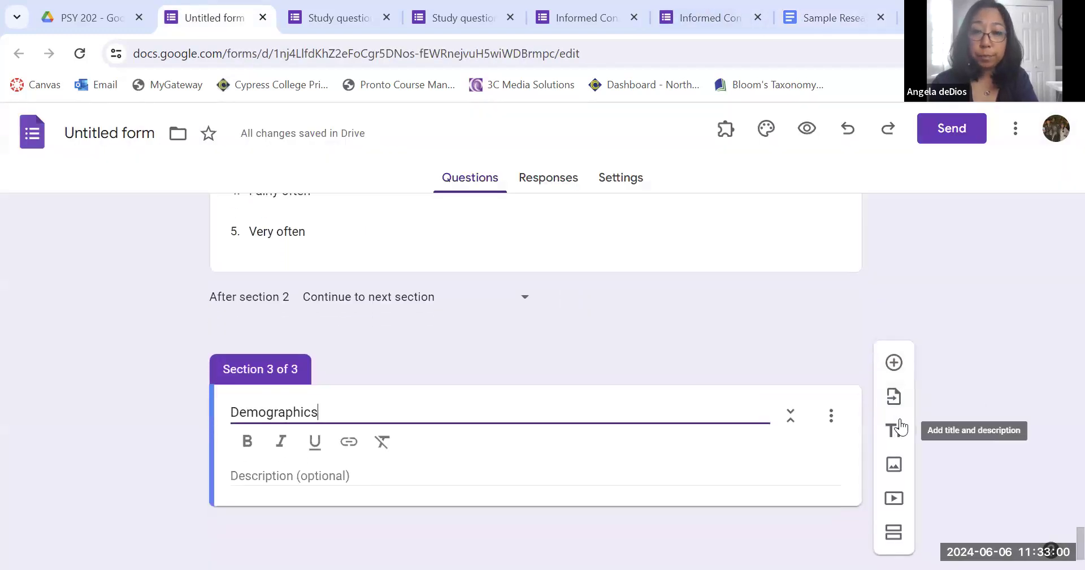
Add the question "How old are you?" to the Demographics section as a Short answer question.
left_click(895, 380)
type("How old are you?")
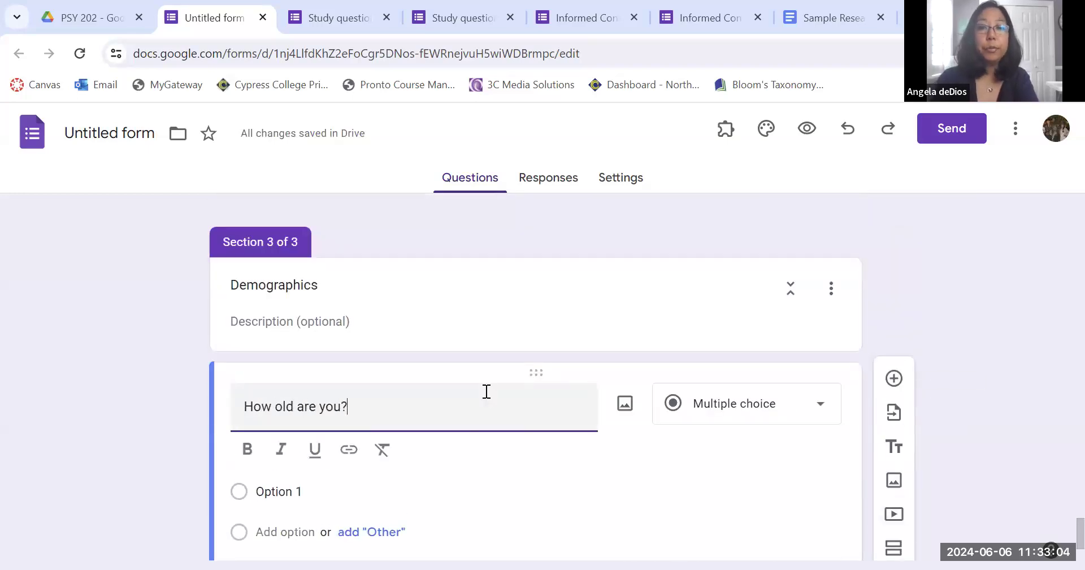
left_click(786, 413)
left_click(756, 154)
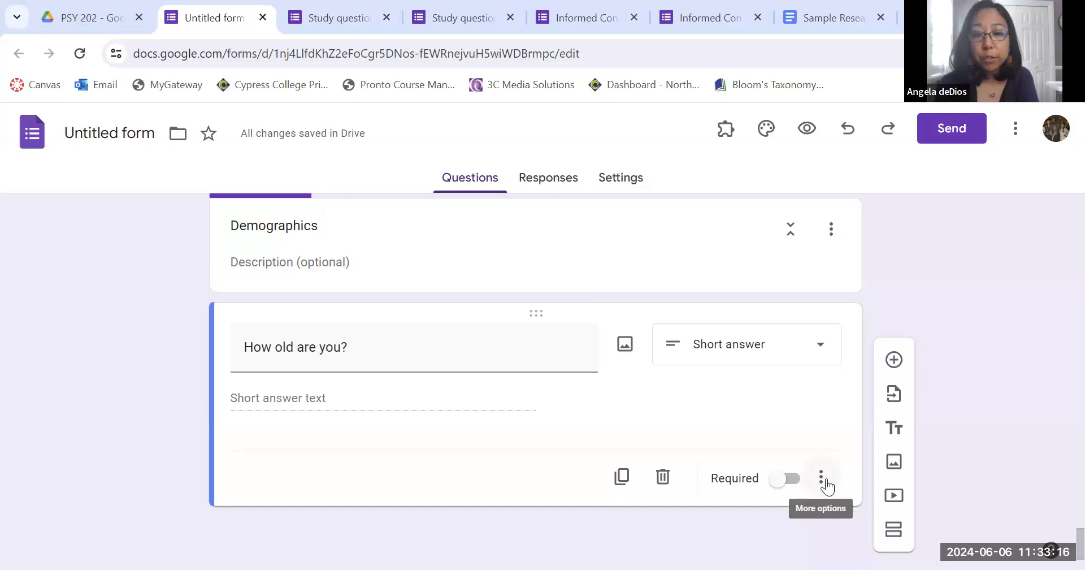
Add response validation to the age question requiring a whole number, with the error text "Please type in a whole number".
left_click(822, 478)
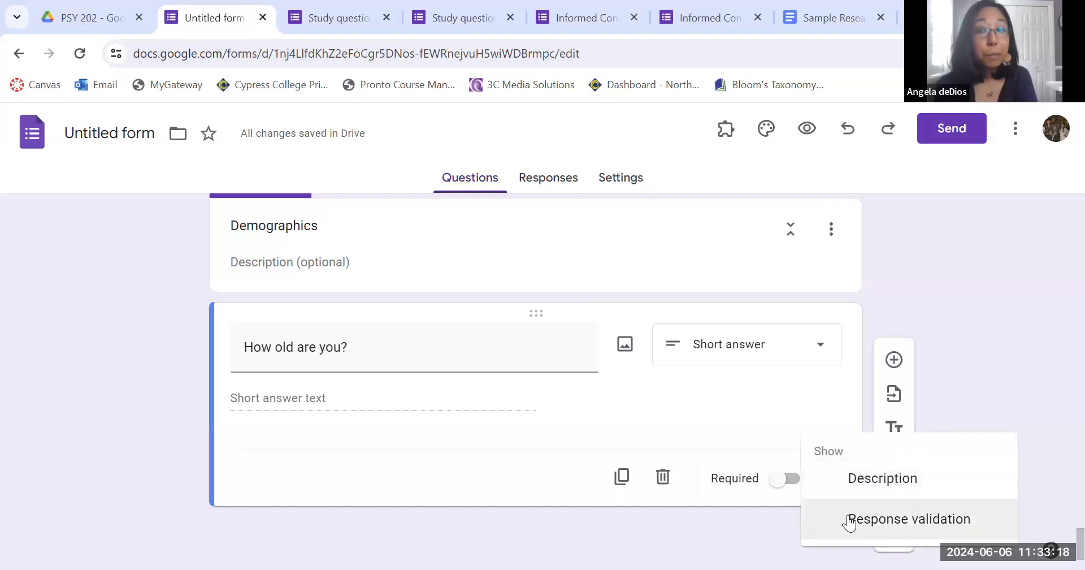
left_click(1007, 525)
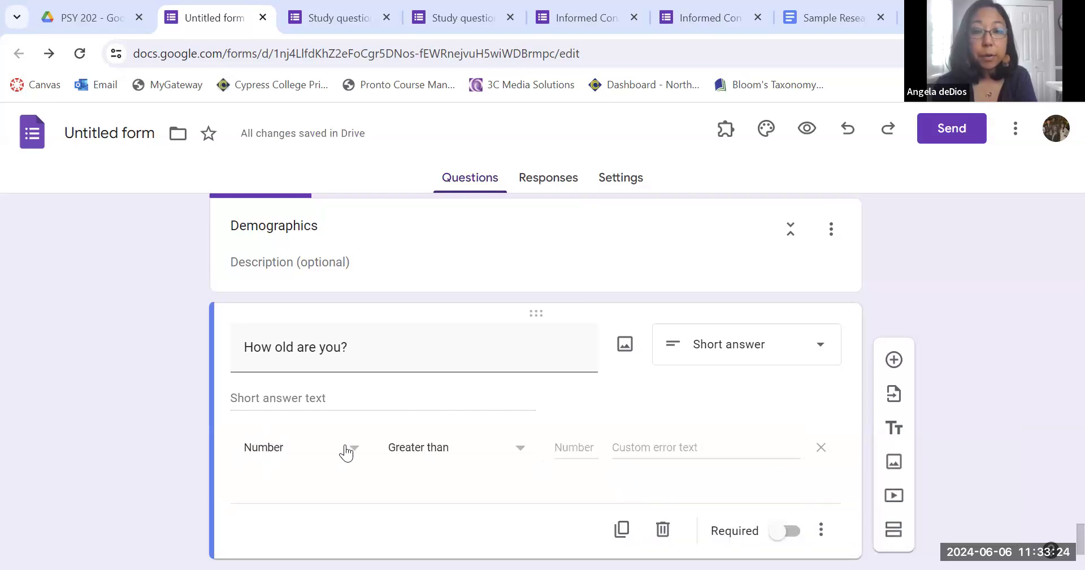
left_click(414, 450)
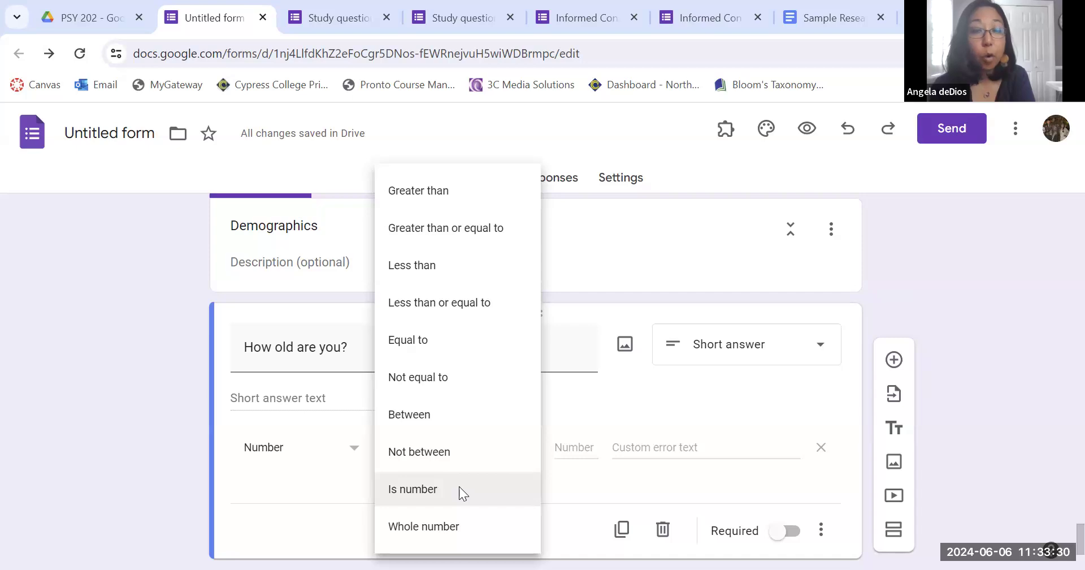
left_click(433, 526)
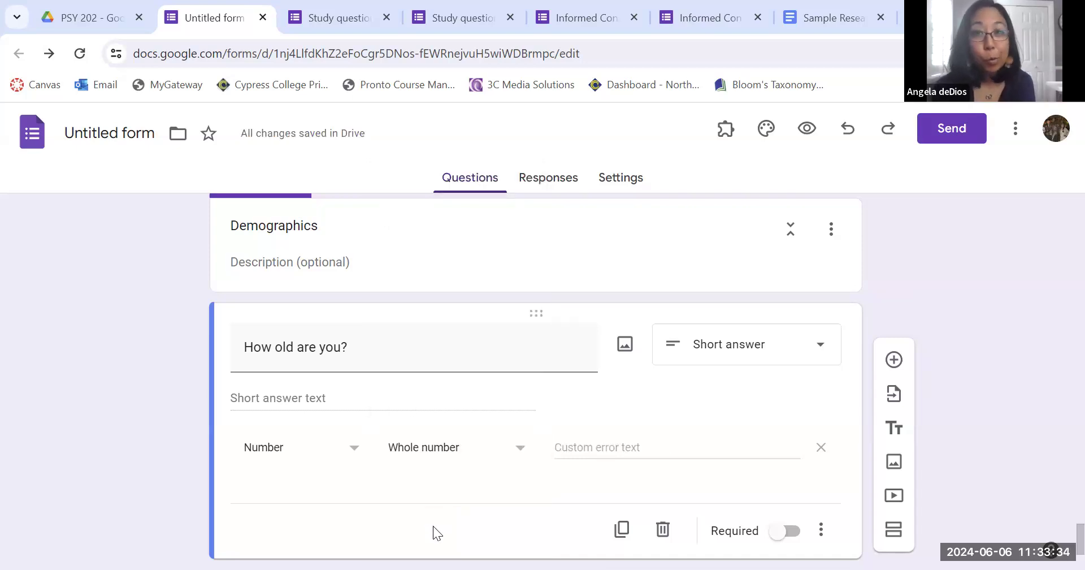
left_click(623, 447)
type("Please type in a number")
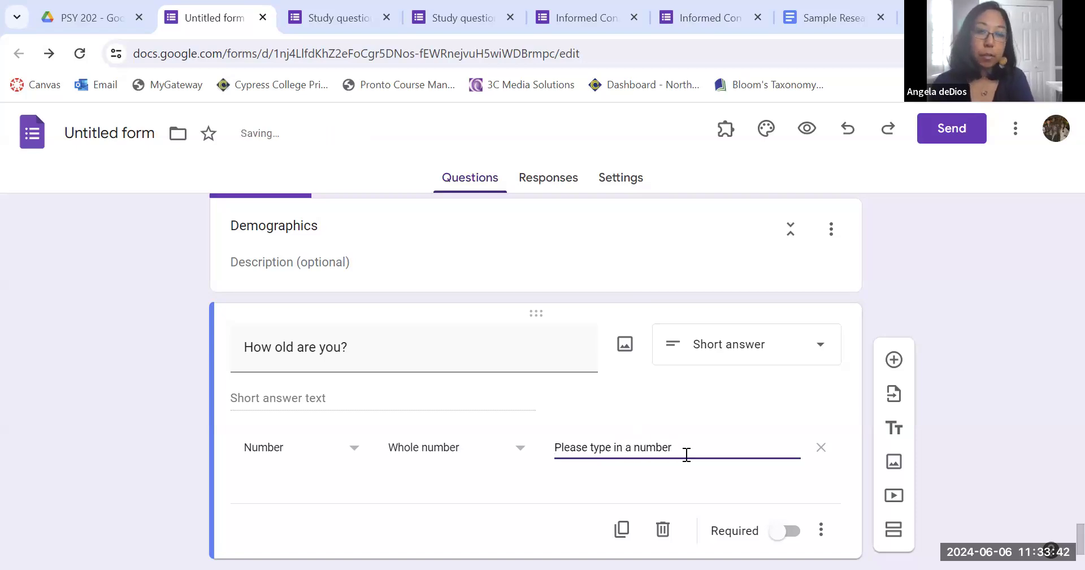
key("BackSpace")
key("BackSpace")
key("BackSpace")
key("BackSpace")
key("BackSpace")
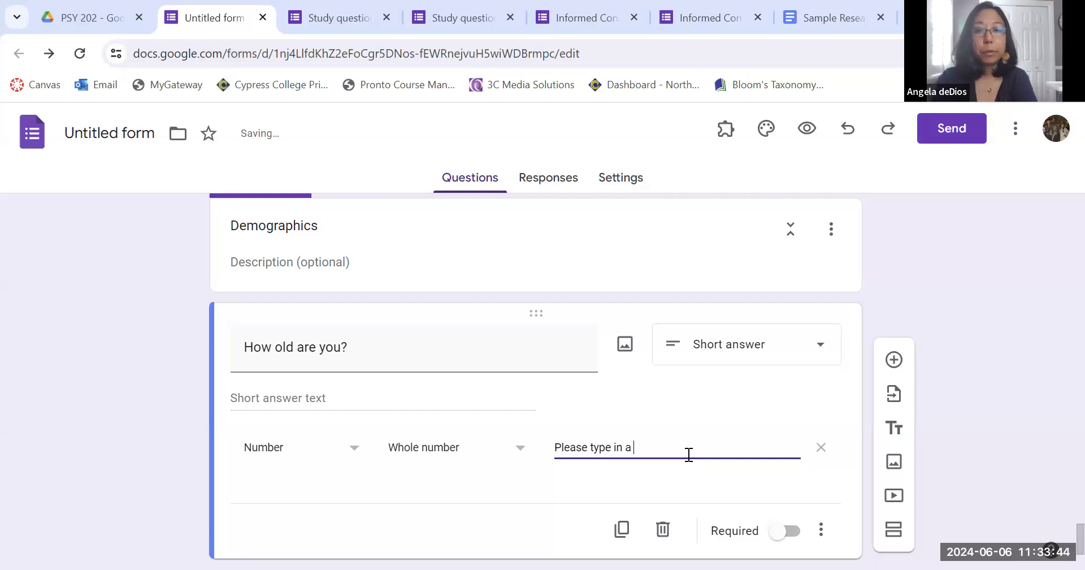
type("whole number")
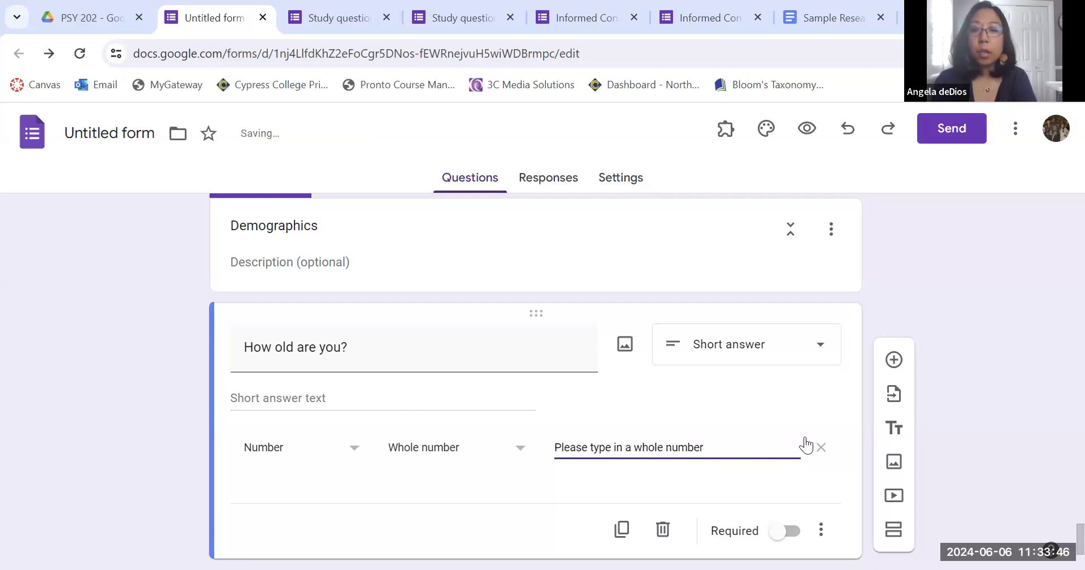
left_click(979, 442)
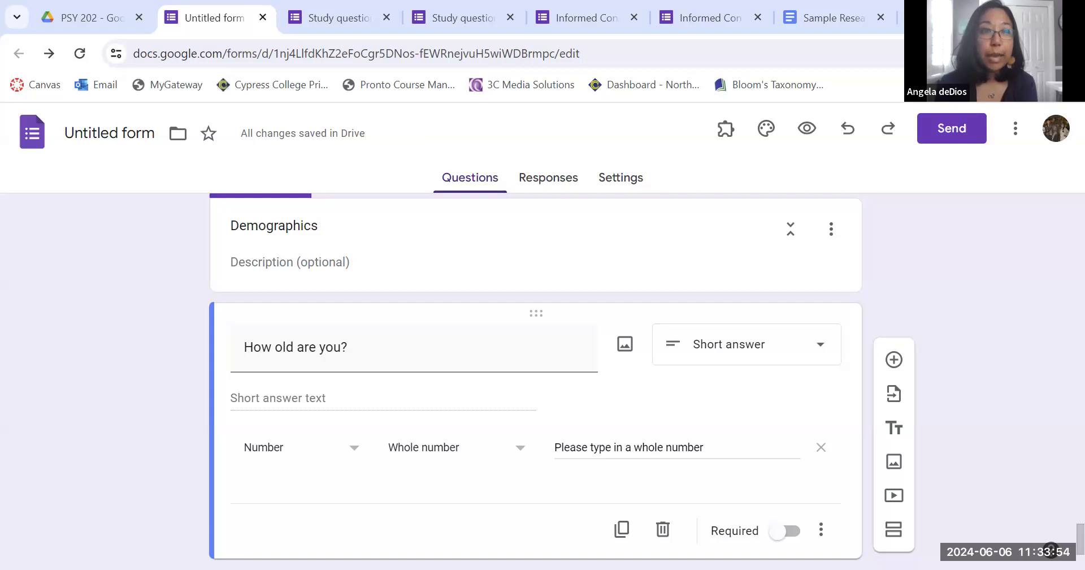
Close the duplicate Study questionnaire tab.
left_click(104, 138)
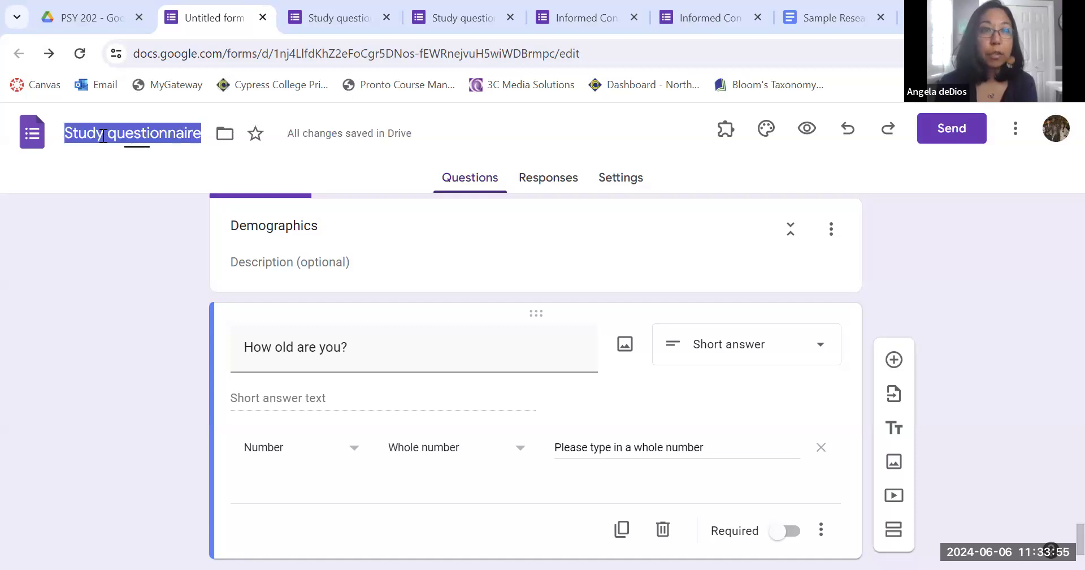
left_click(121, 321)
left_click(387, 15)
left_click(387, 14)
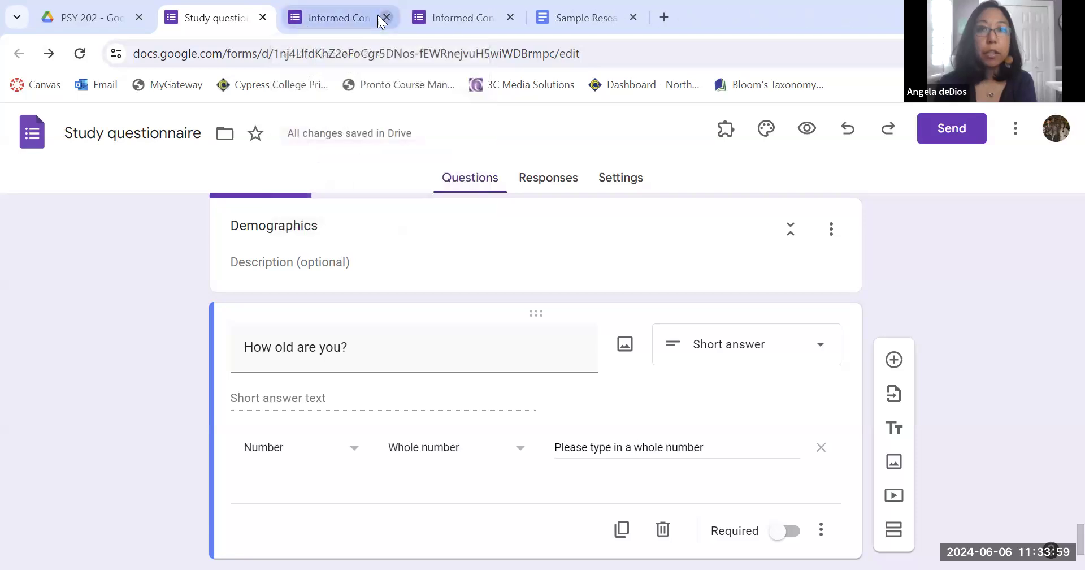
Close the extra Informed Consent preview tab and switch to the Informed Consent Form editor.
left_click(339, 18)
left_click(443, 16)
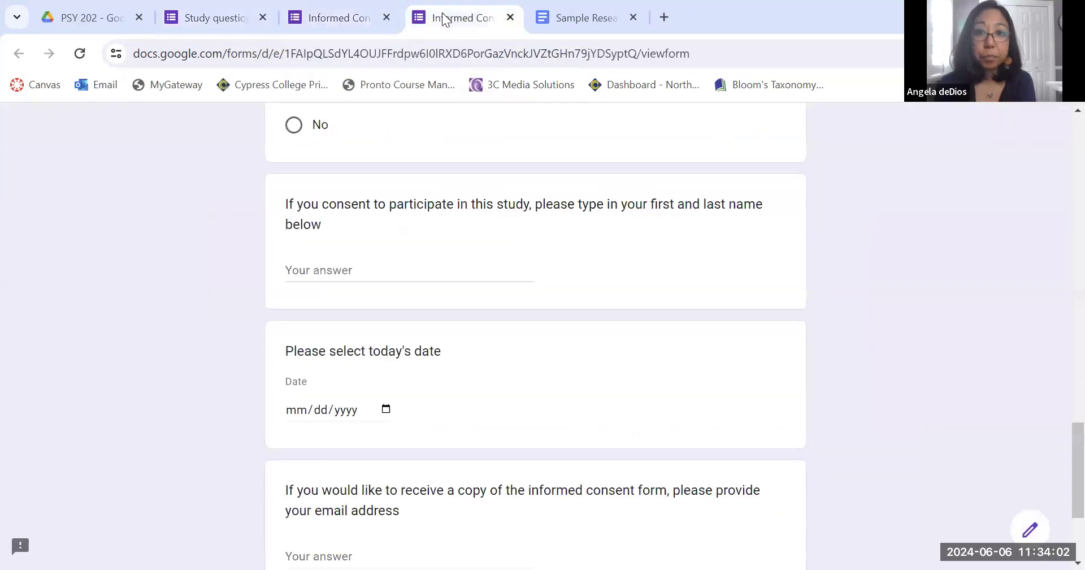
left_click(510, 18)
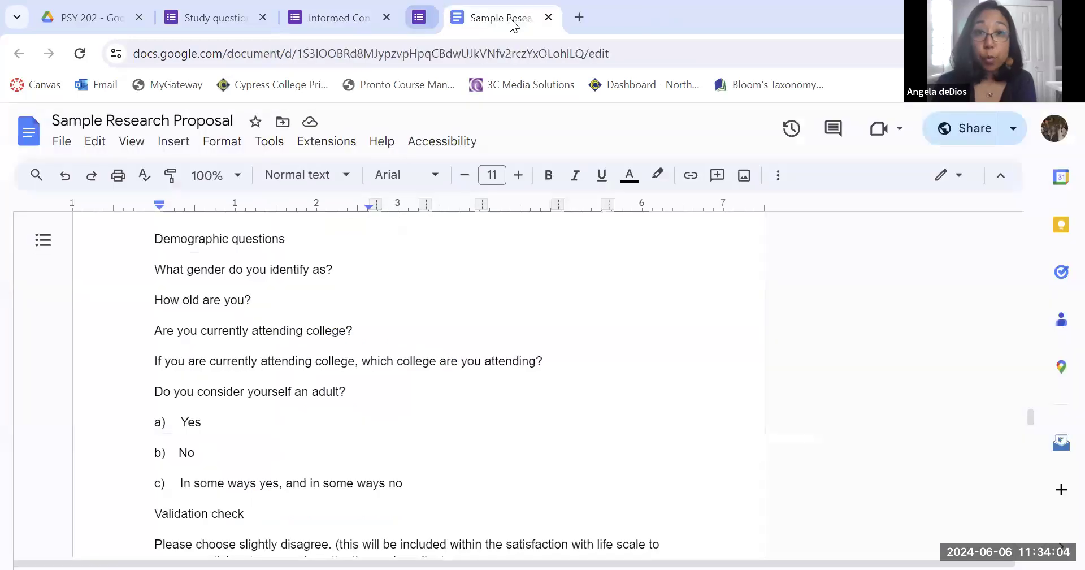
left_click(339, 18)
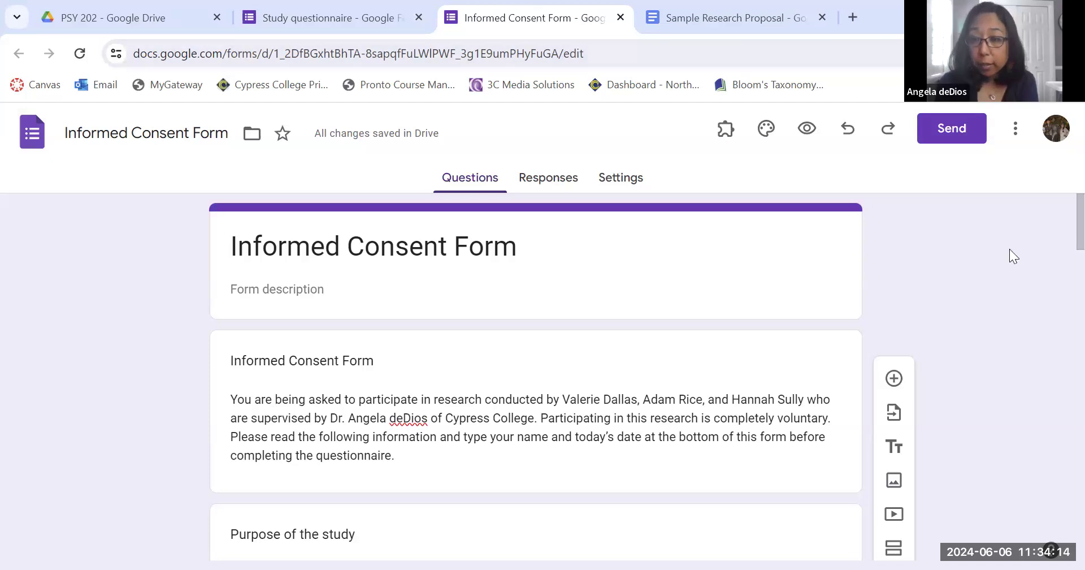
Open the Informed Consent Form's send options to show its shortened share link, then close the dialog.
left_click(943, 134)
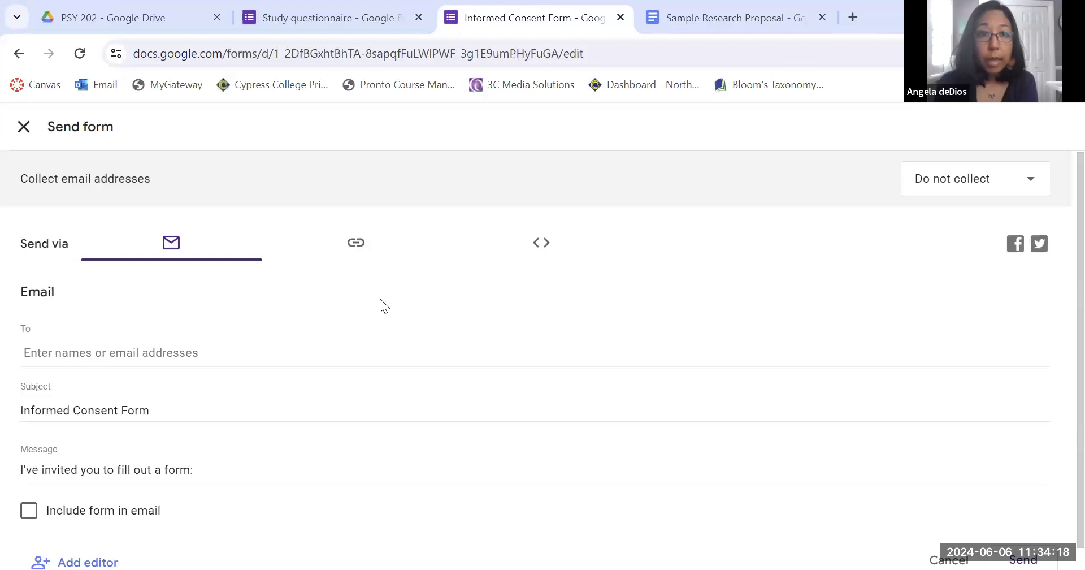
left_click(354, 248)
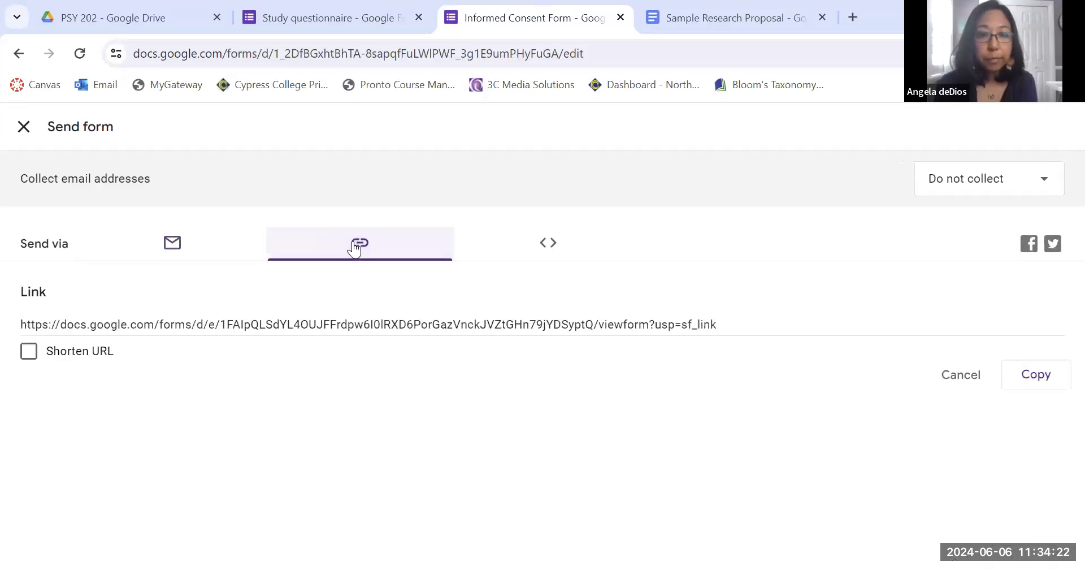
left_click(728, 325)
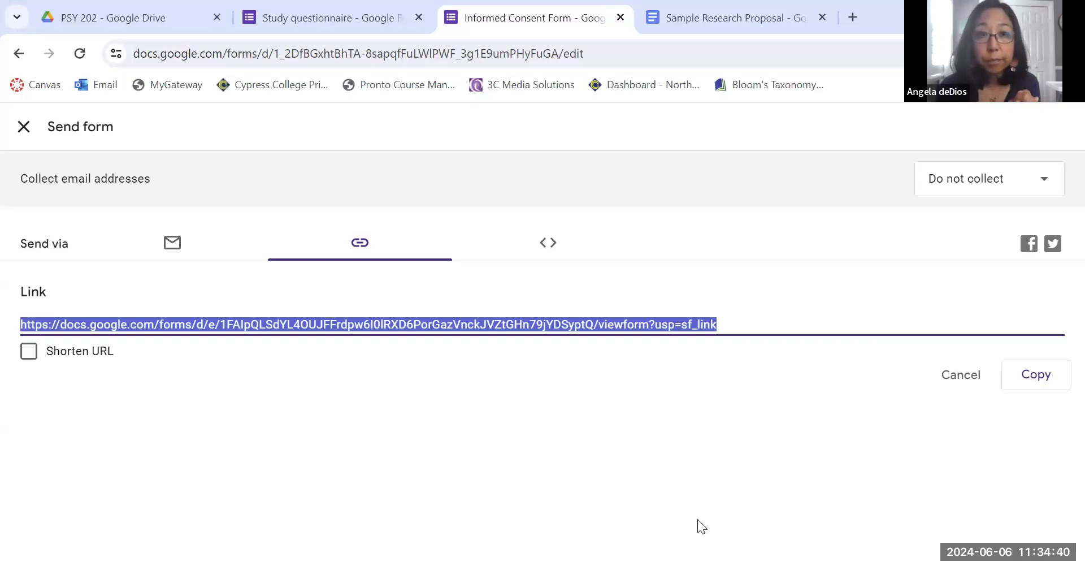
left_click(33, 352)
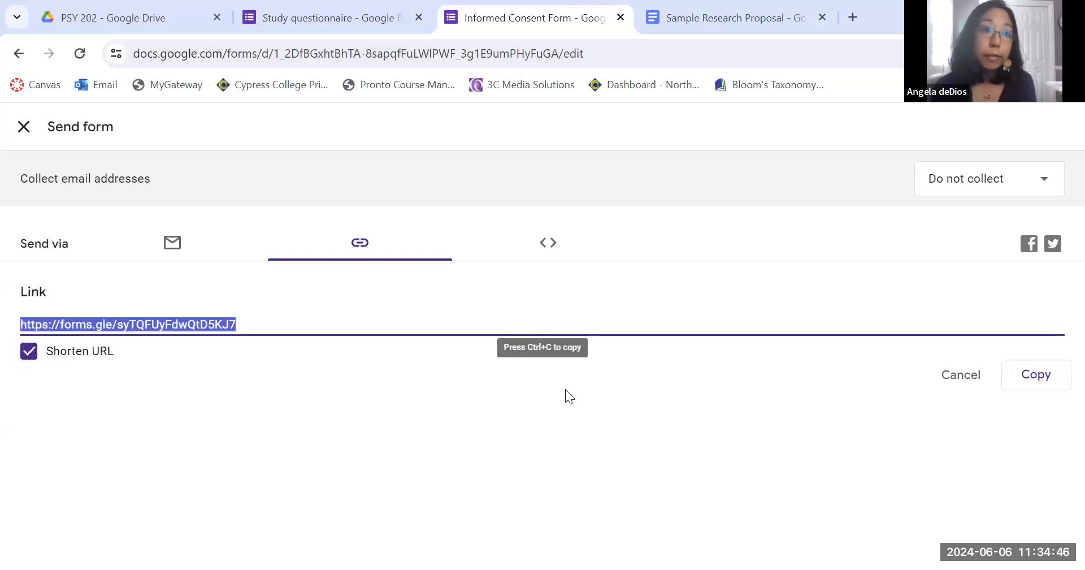
left_click(24, 128)
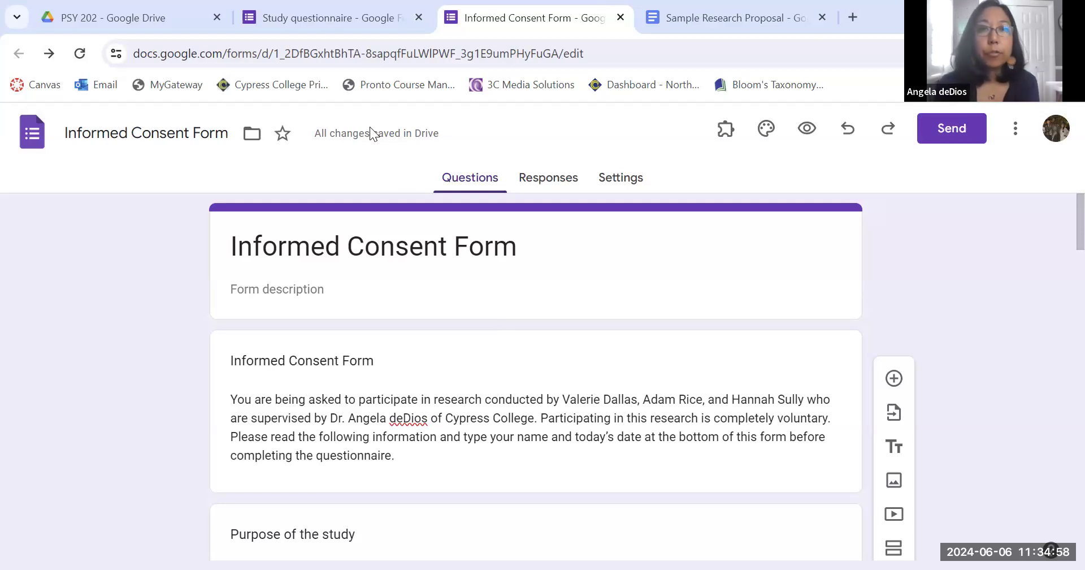
Copy the Study questionnaire's shortened share link and return to the Informed Consent Form.
left_click(298, 21)
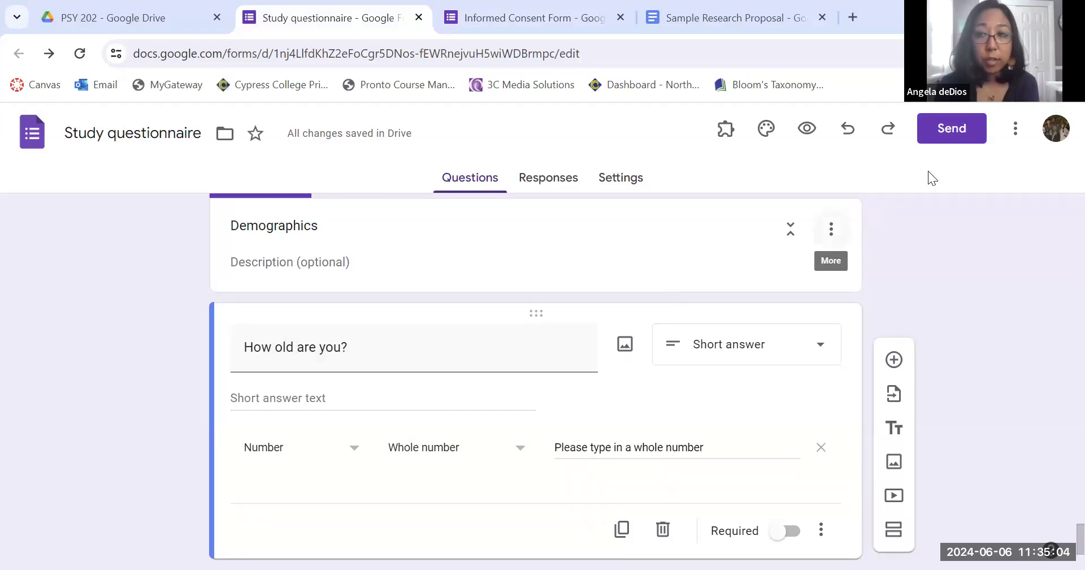
left_click(962, 138)
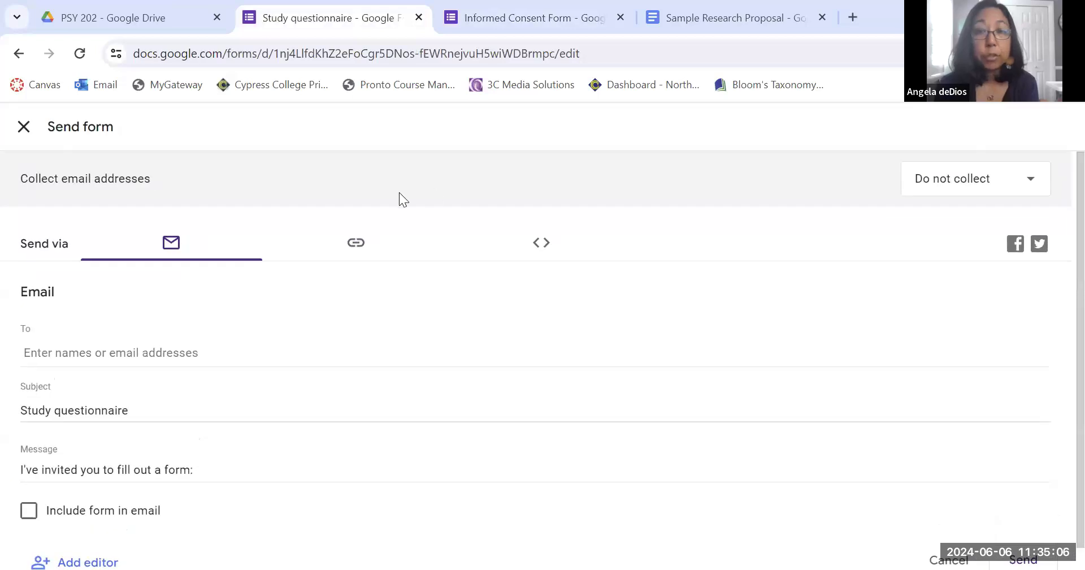
left_click(355, 247)
left_click(26, 350)
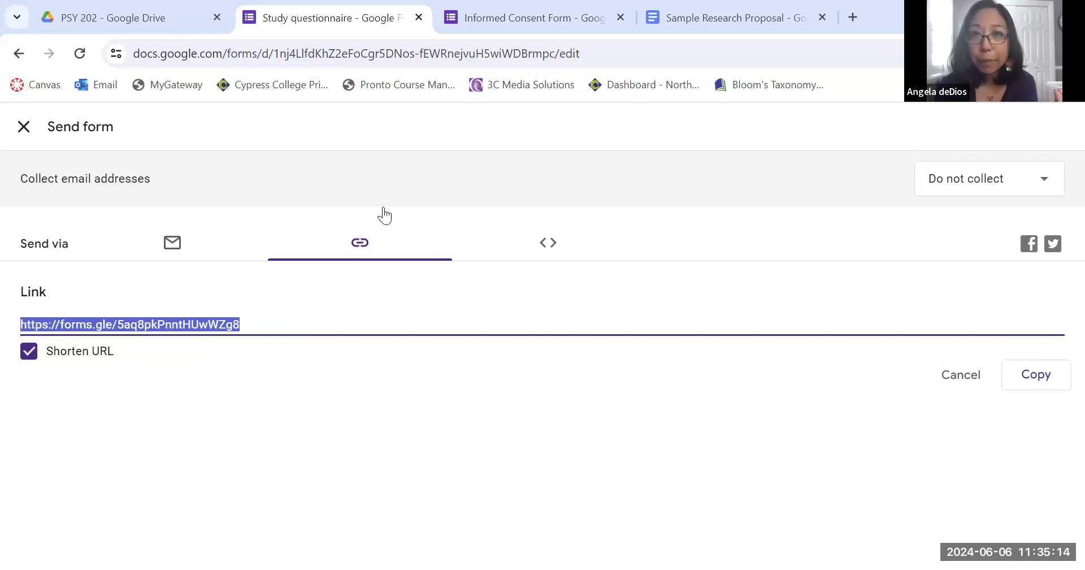
left_click(509, 16)
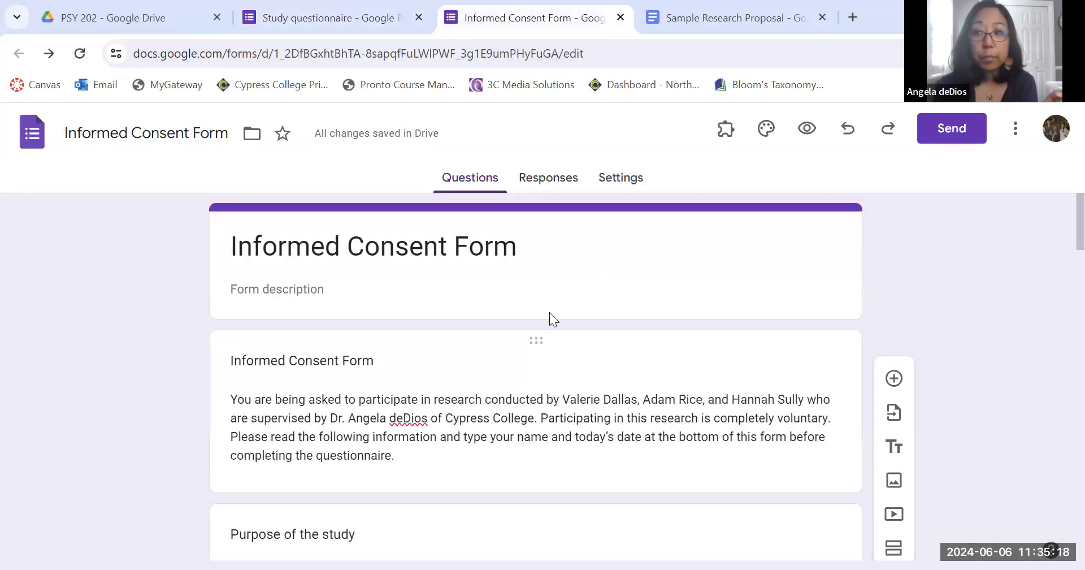
Set the Informed Consent Form's confirmation message to "Please continue on to the study questionnaire by clicking the link" plus the pasted link.
left_click(626, 186)
scroll(623, 357, "down", 2)
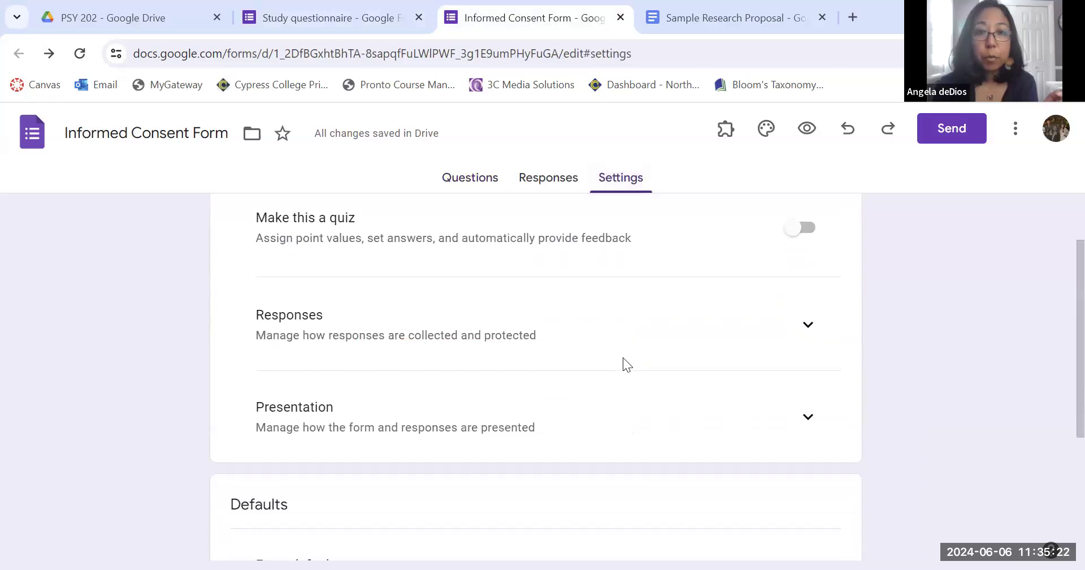
scroll(623, 358, "down", 1)
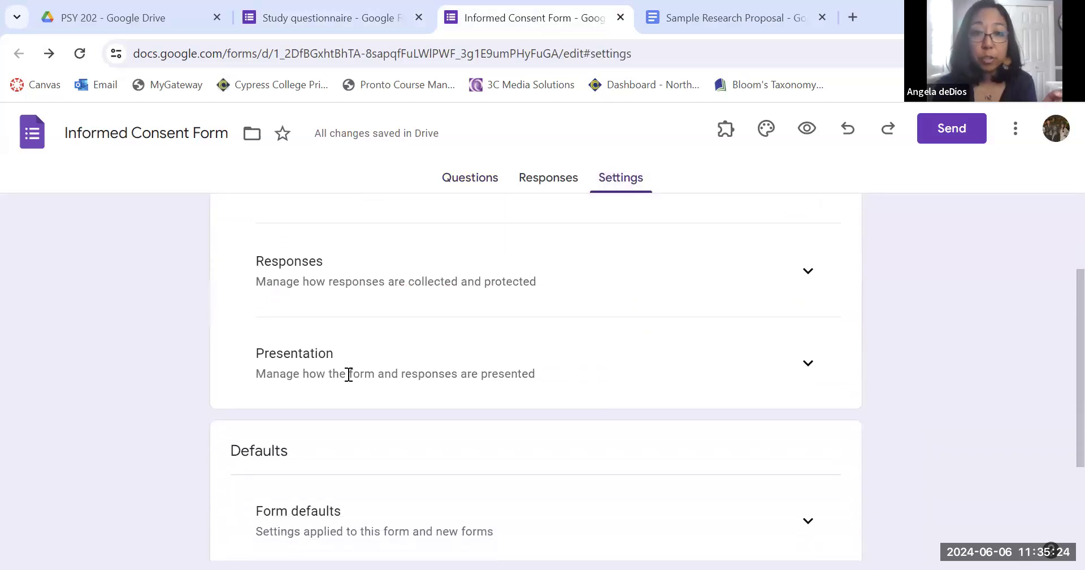
left_click(808, 363)
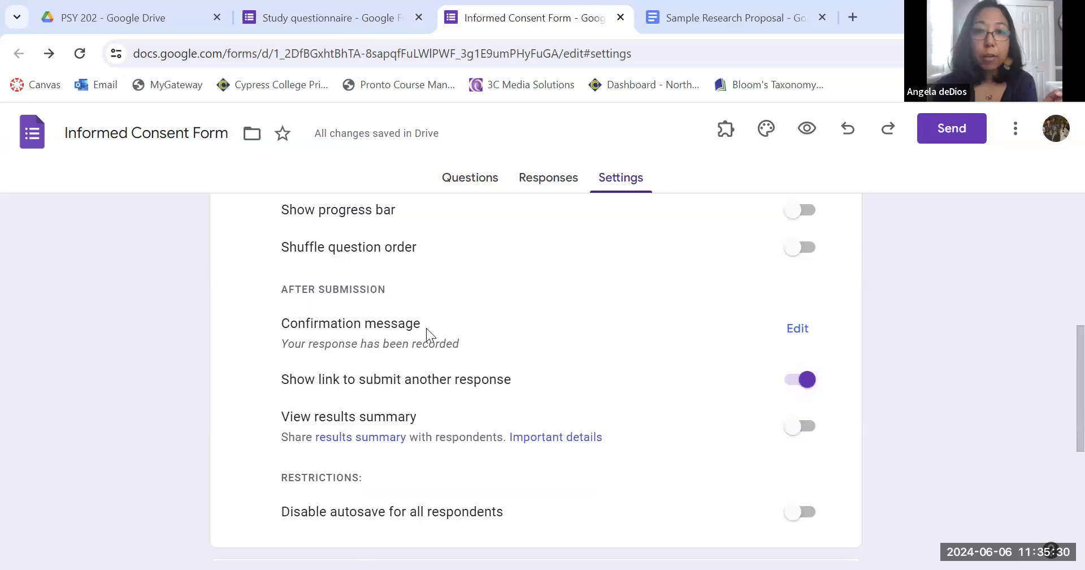
left_click(799, 332)
left_click(357, 358)
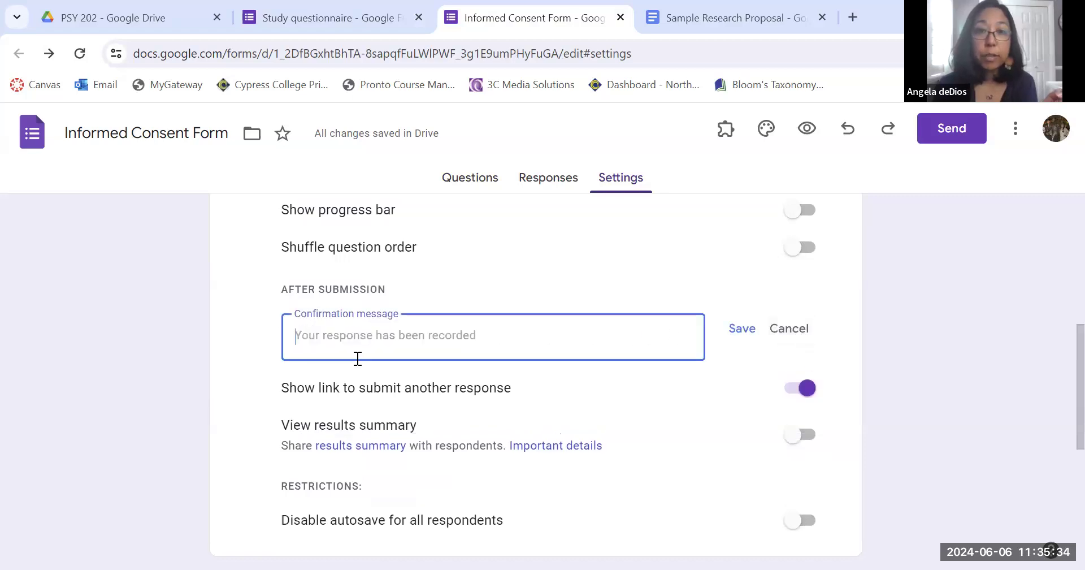
type("Please conti")
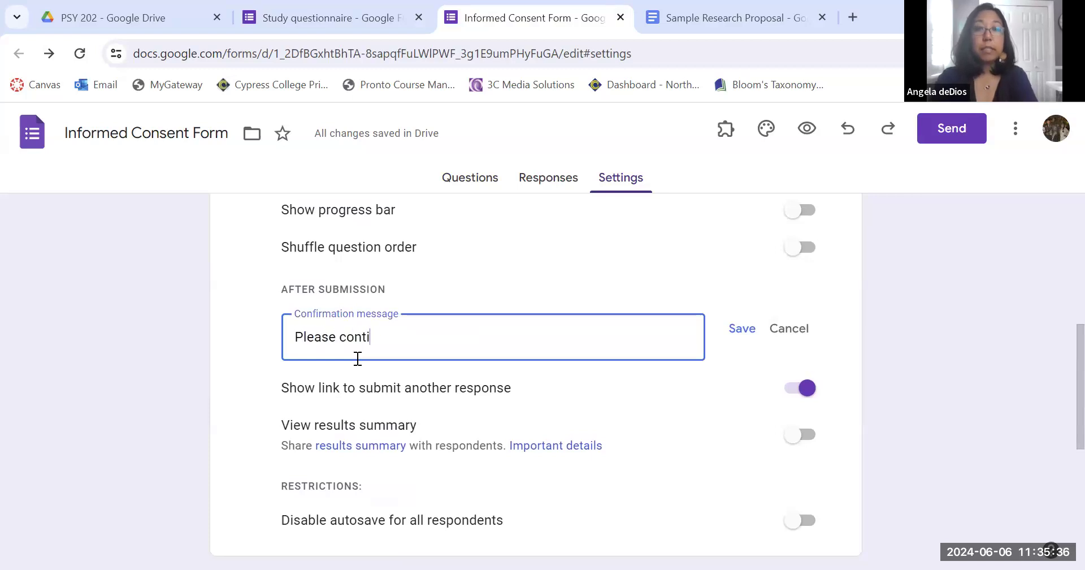
type("nue on to t")
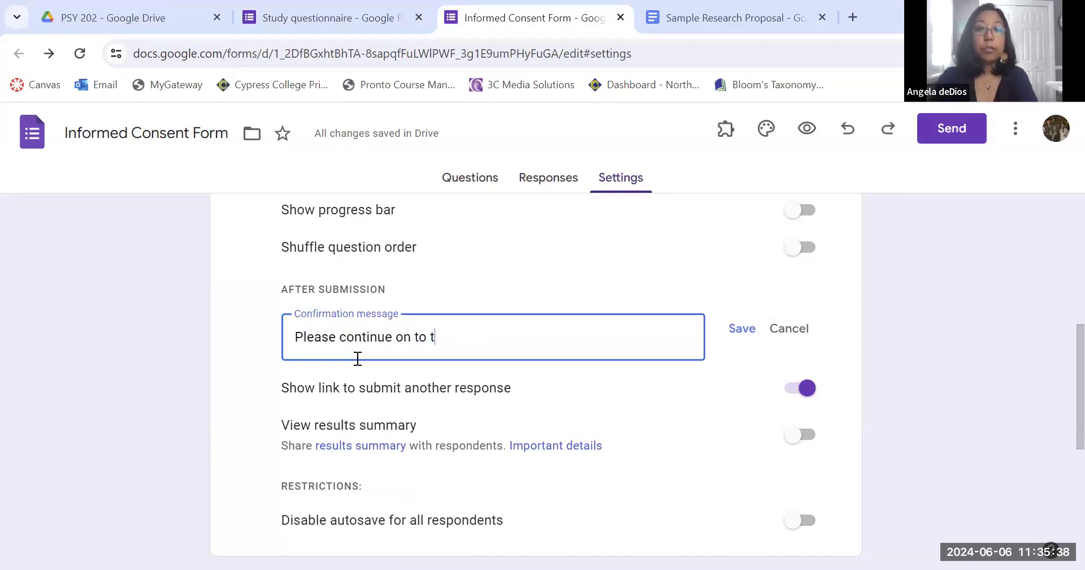
type("he study que")
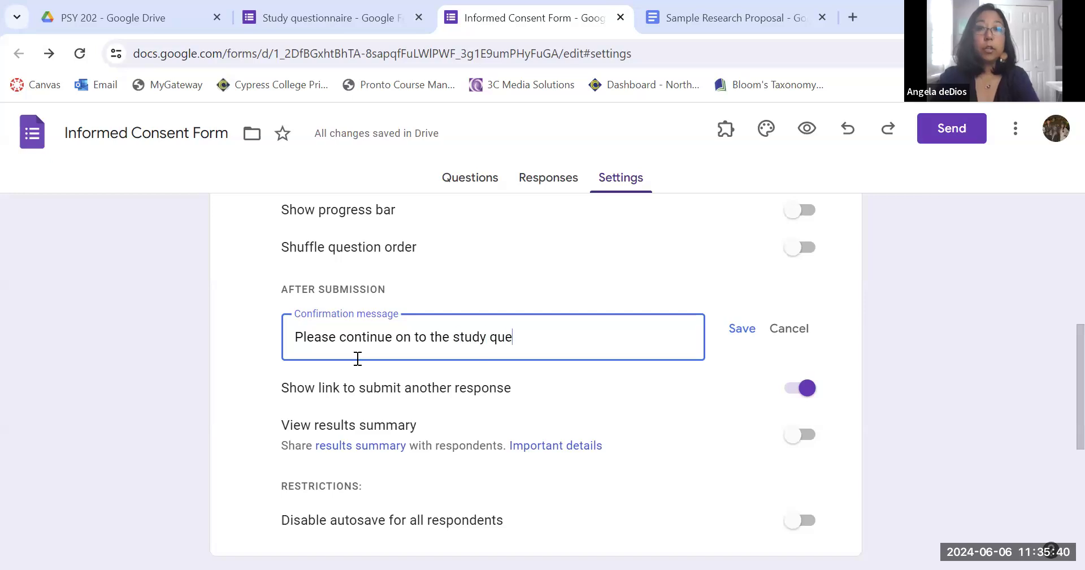
type("stionnaire by cli")
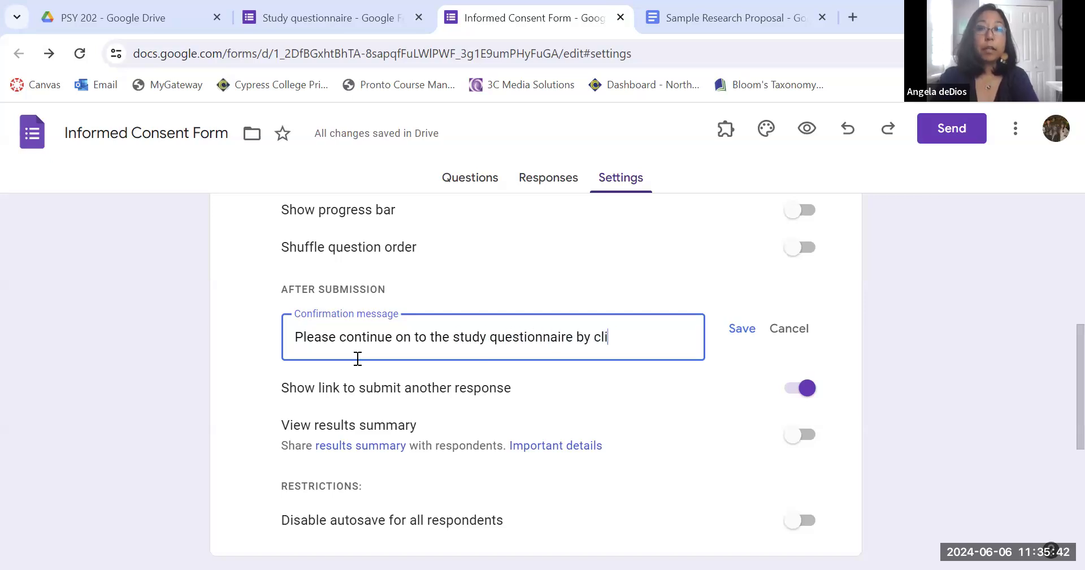
type("cking thie link")
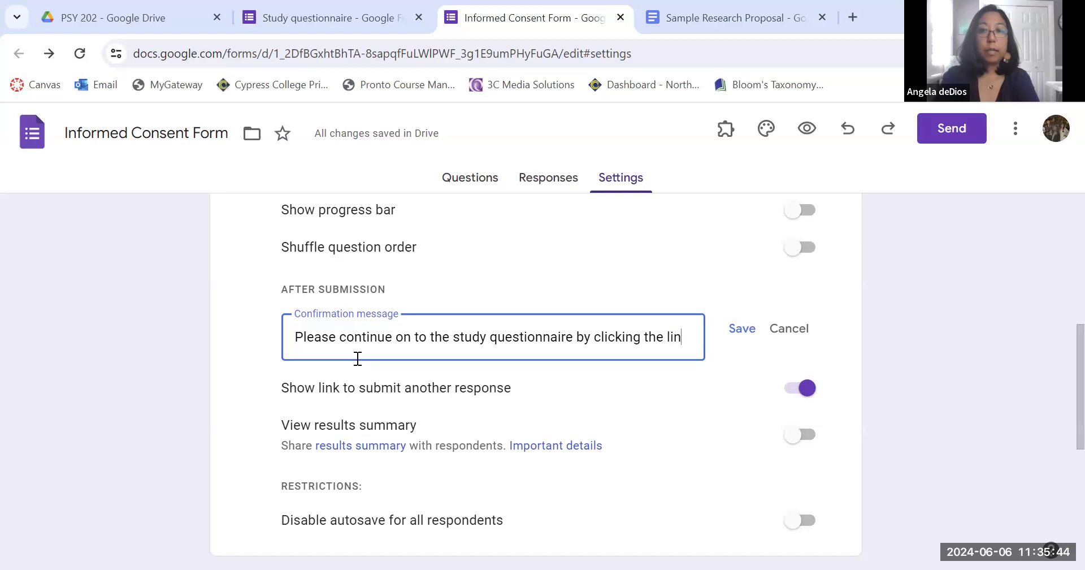
type("https://forms.gle/5aq8pkPnntHUwWZg8")
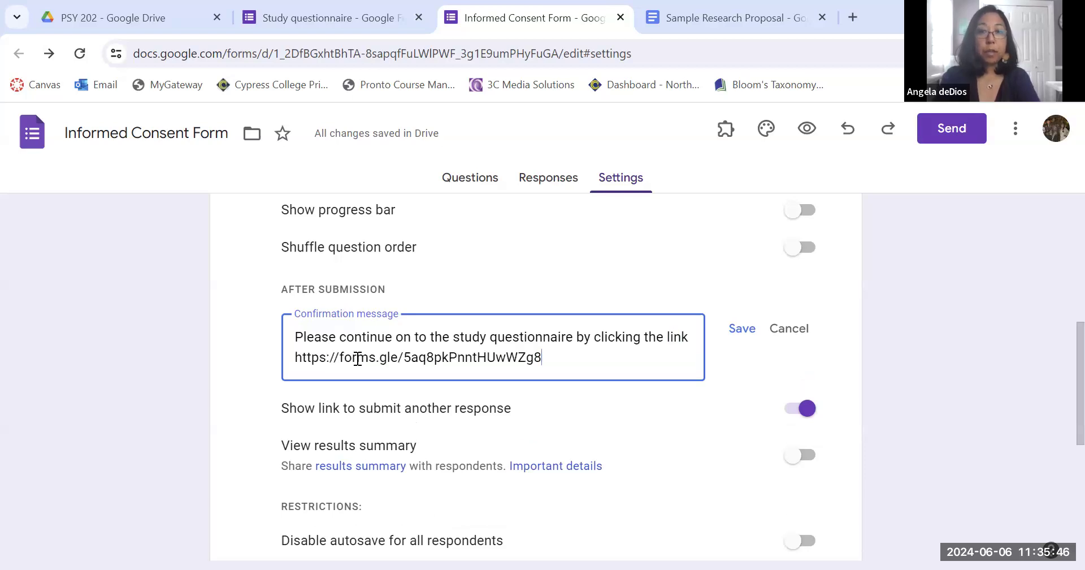
Add a star emoji before and after the questionnaire link in the confirmation message.
left_click(295, 358)
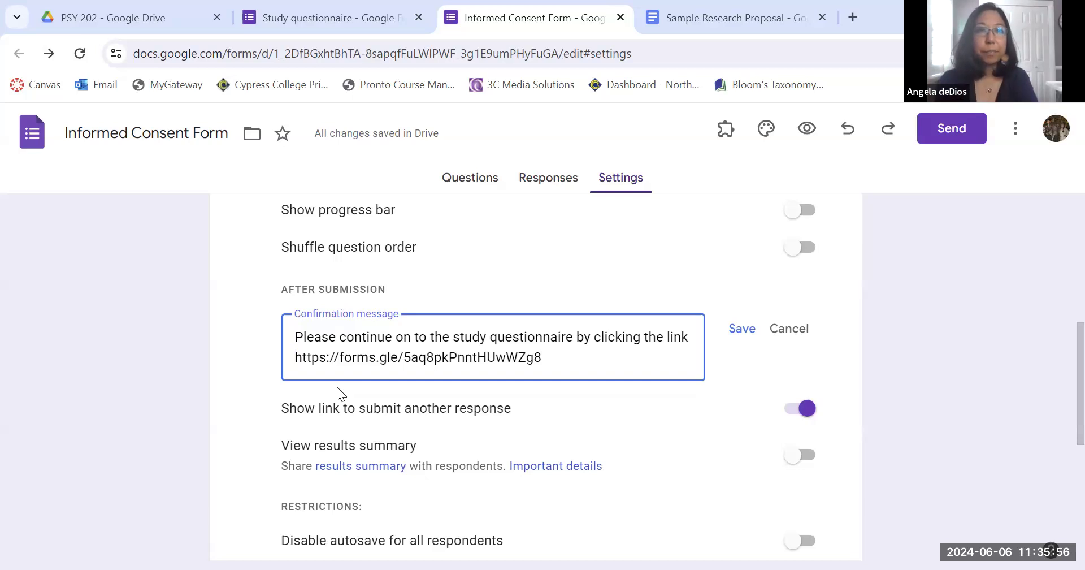
type("⭐")
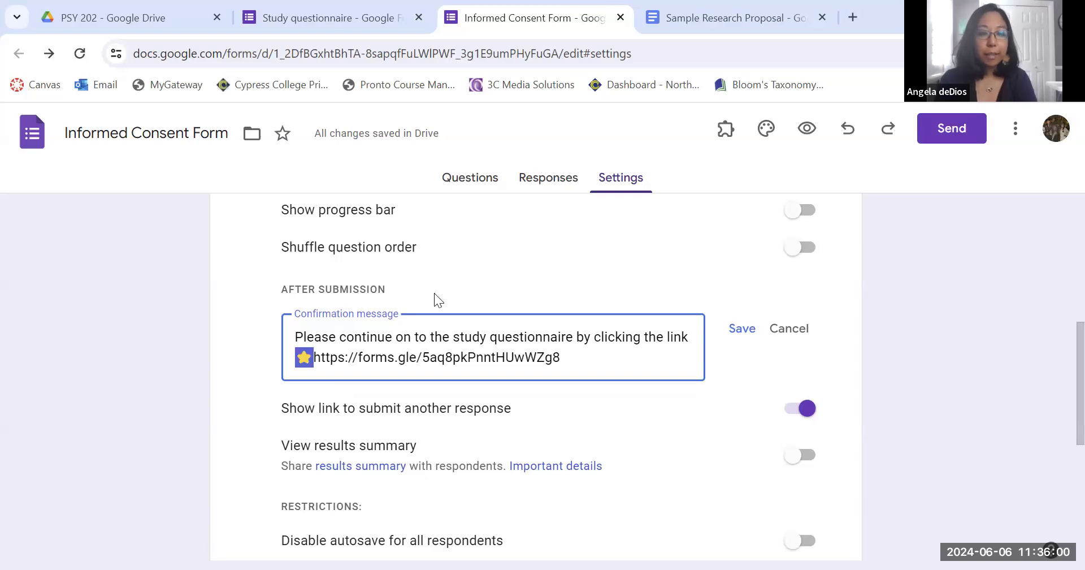
left_click(626, 357)
type("⭐")
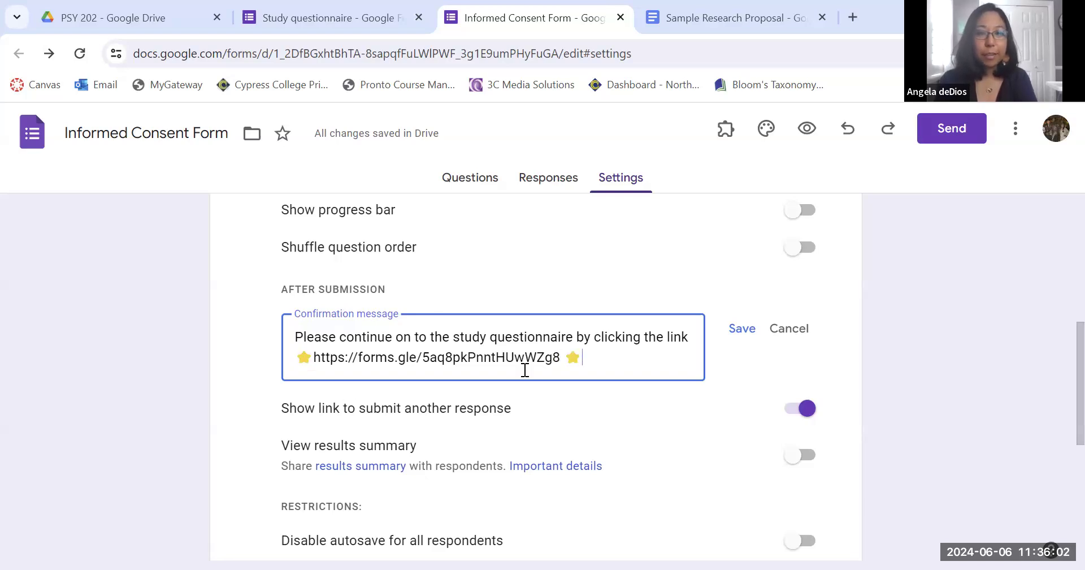
Retype the https prefix of the questionnaire link in the confirmation message and save the message.
double_click(315, 359)
key("BackSpace")
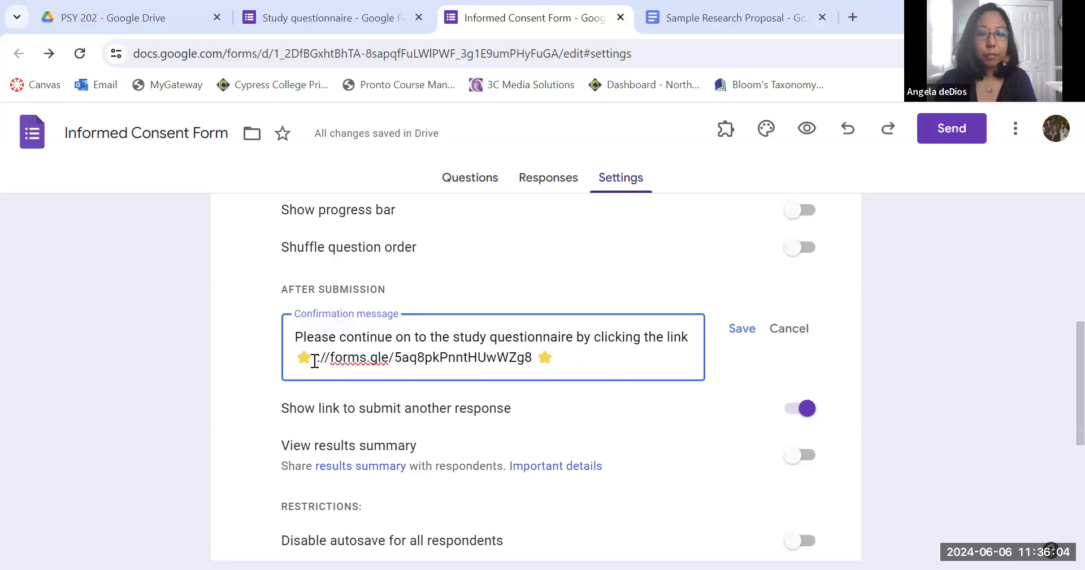
type("https")
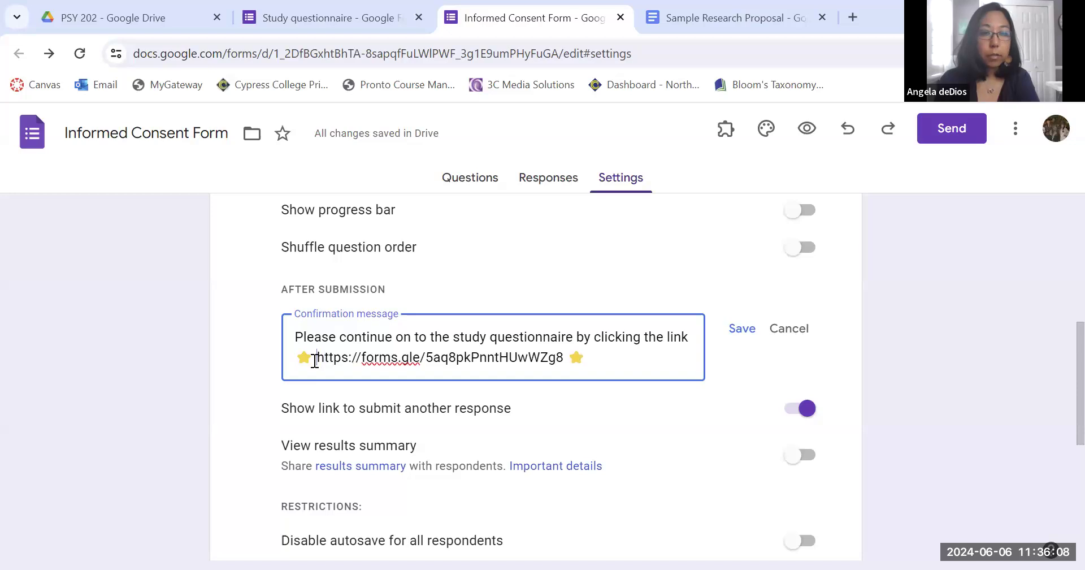
left_click(736, 333)
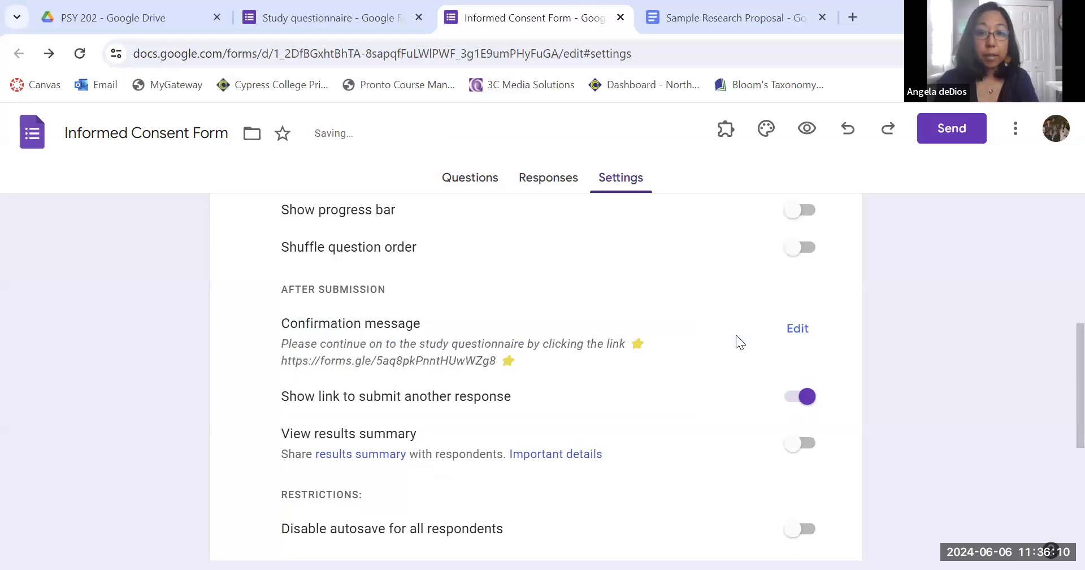
Preview the Informed Consent Form and submit it to check its confirmation message.
scroll(704, 428, "down", 2)
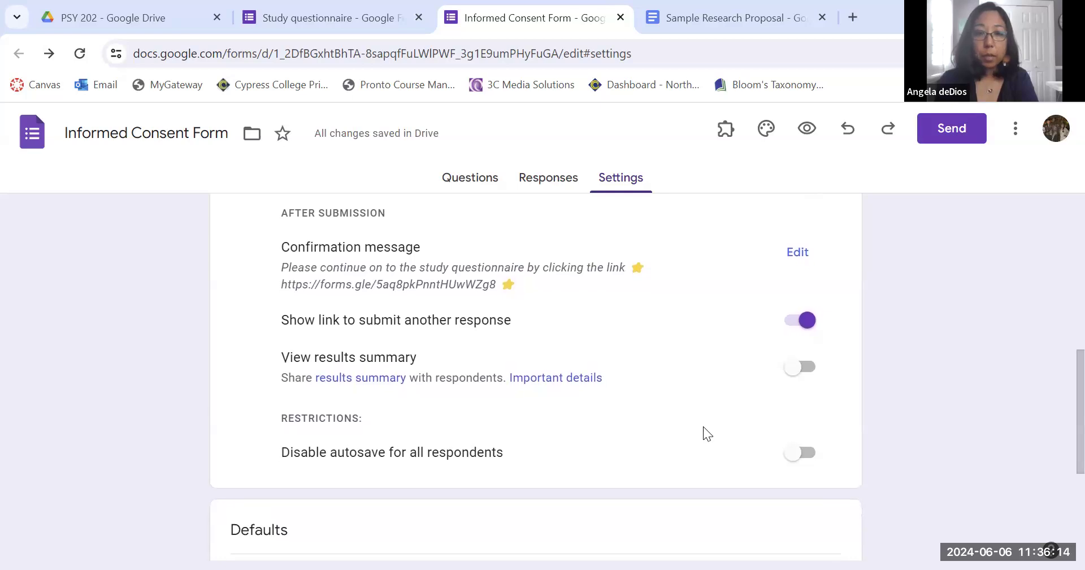
scroll(703, 428, "down", 1)
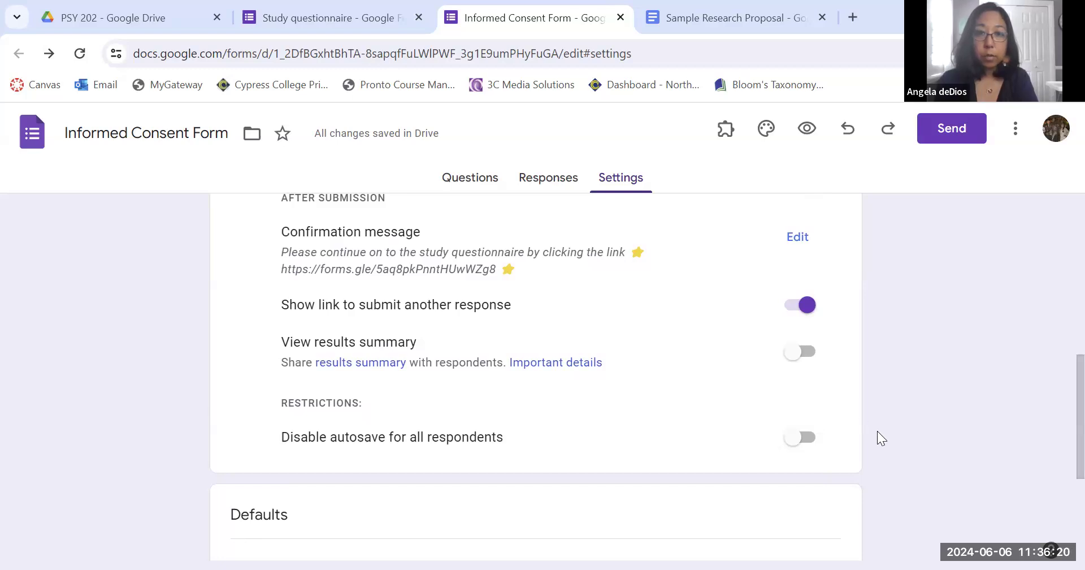
scroll(884, 445, "up", 8)
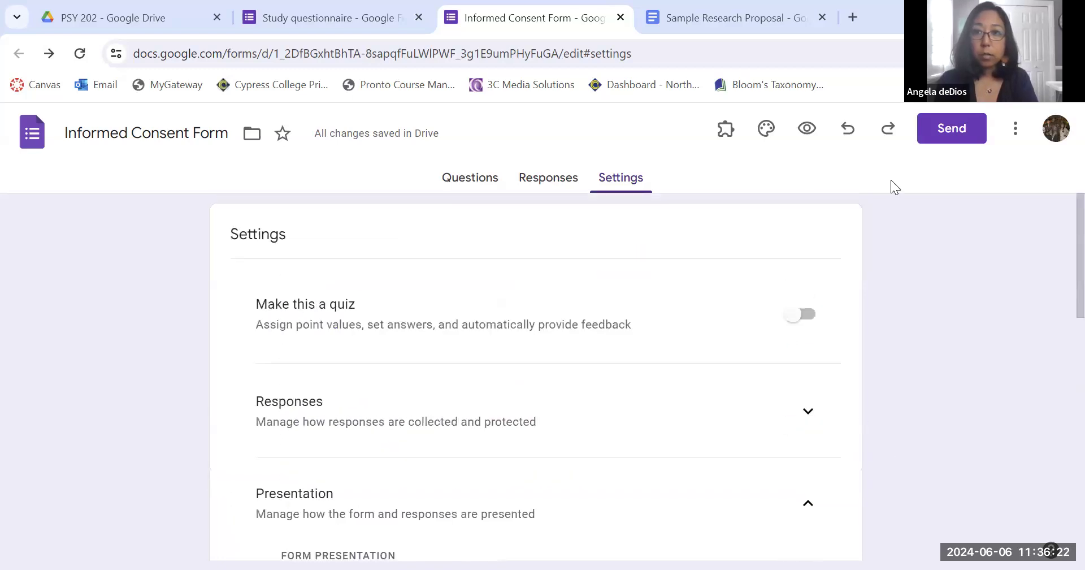
left_click(808, 129)
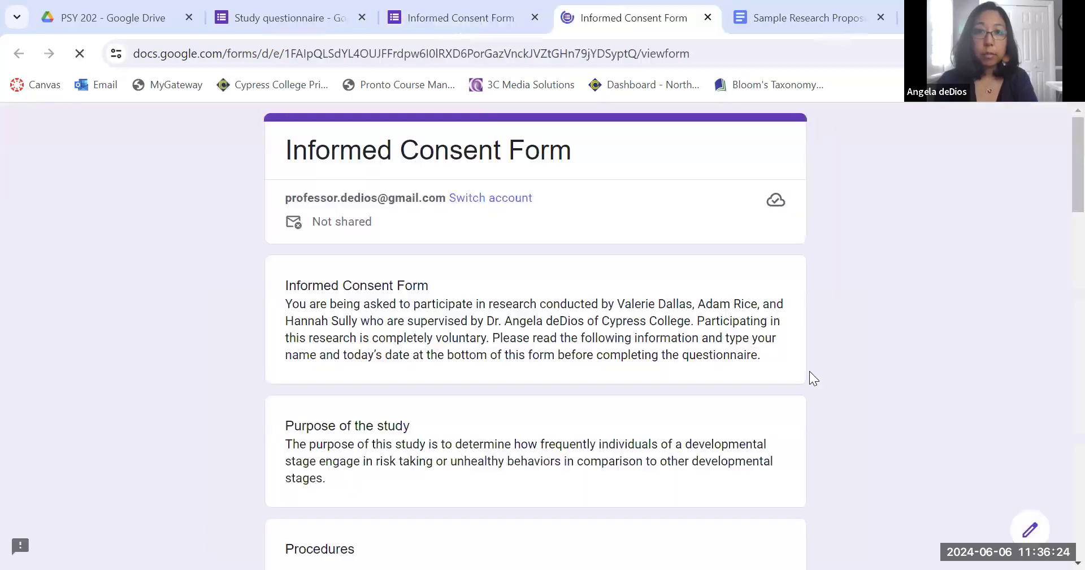
scroll(733, 446, "down", 20)
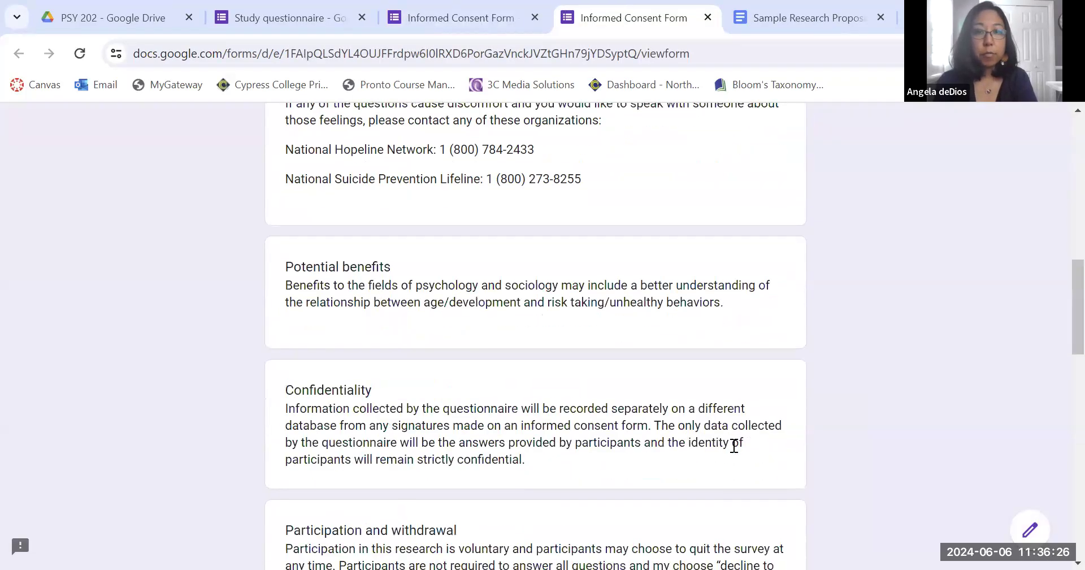
scroll(732, 445, "down", 3)
left_click(300, 438)
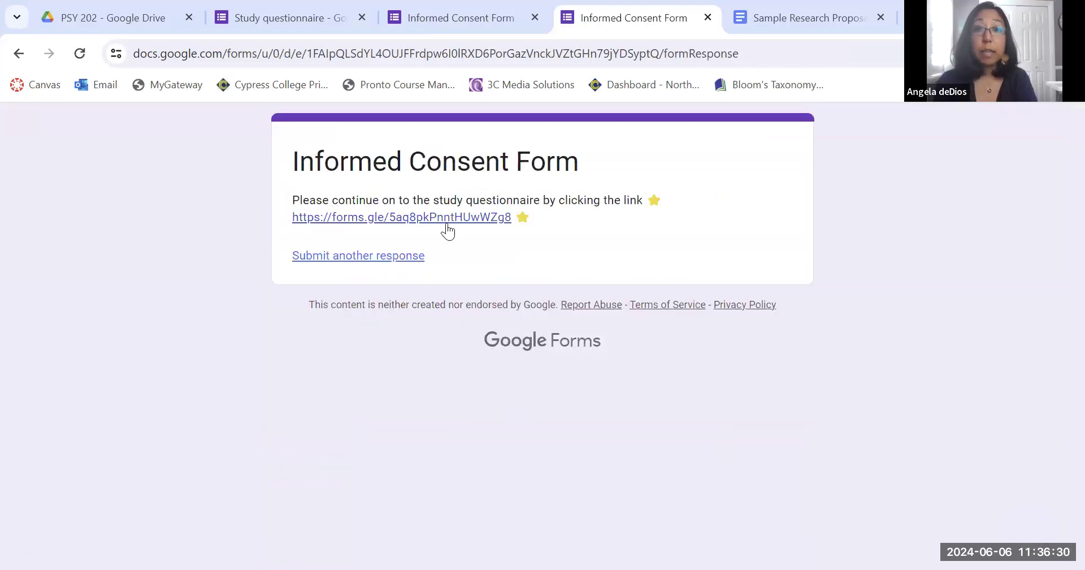
Follow the questionnaire link in the confirmation message and scroll through the opened Study questionnaire.
left_click(405, 225)
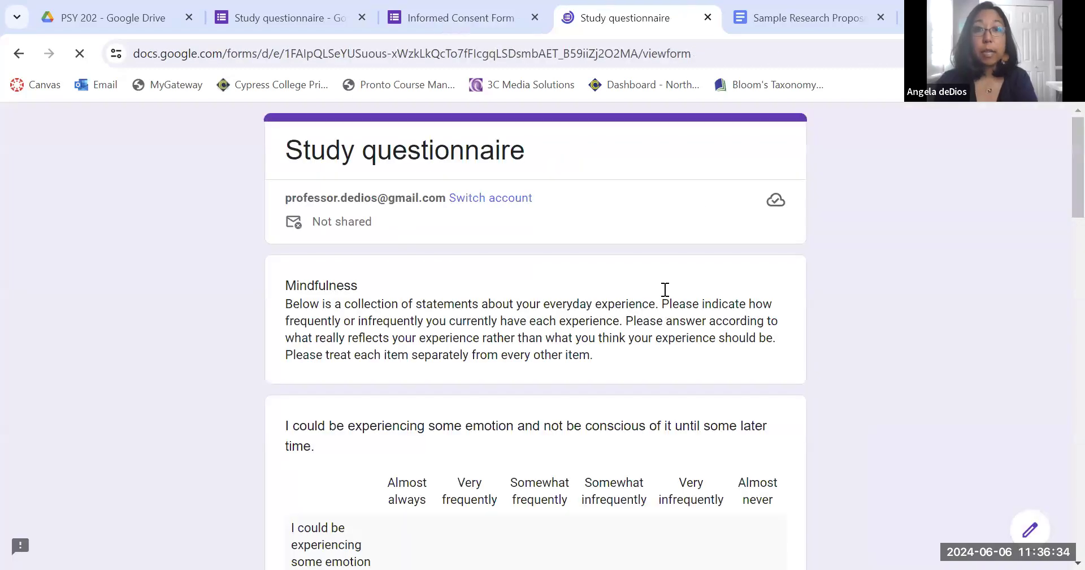
scroll(774, 381, "down", 10)
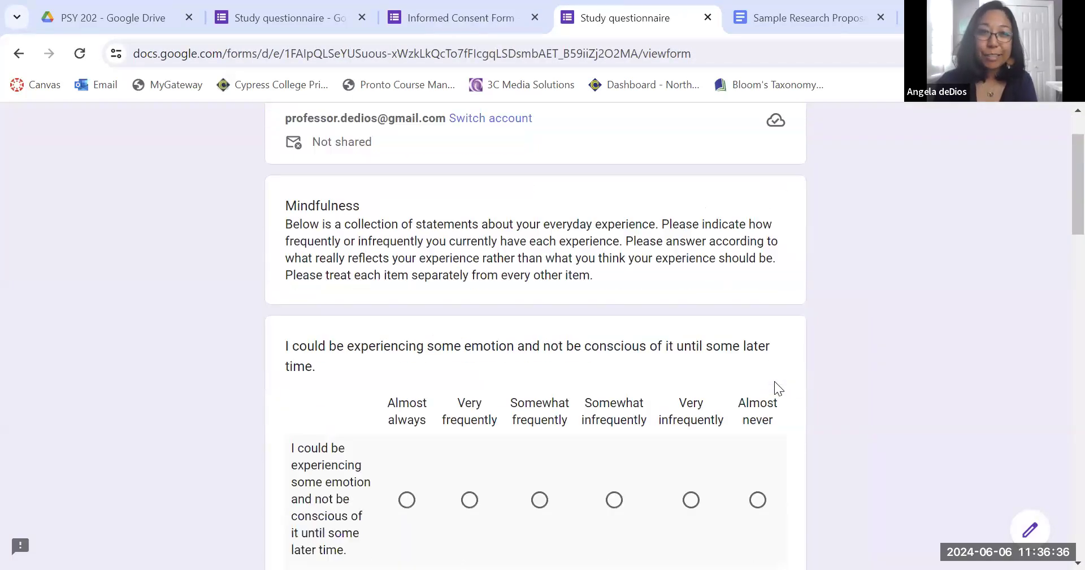
scroll(774, 382, "down", 10)
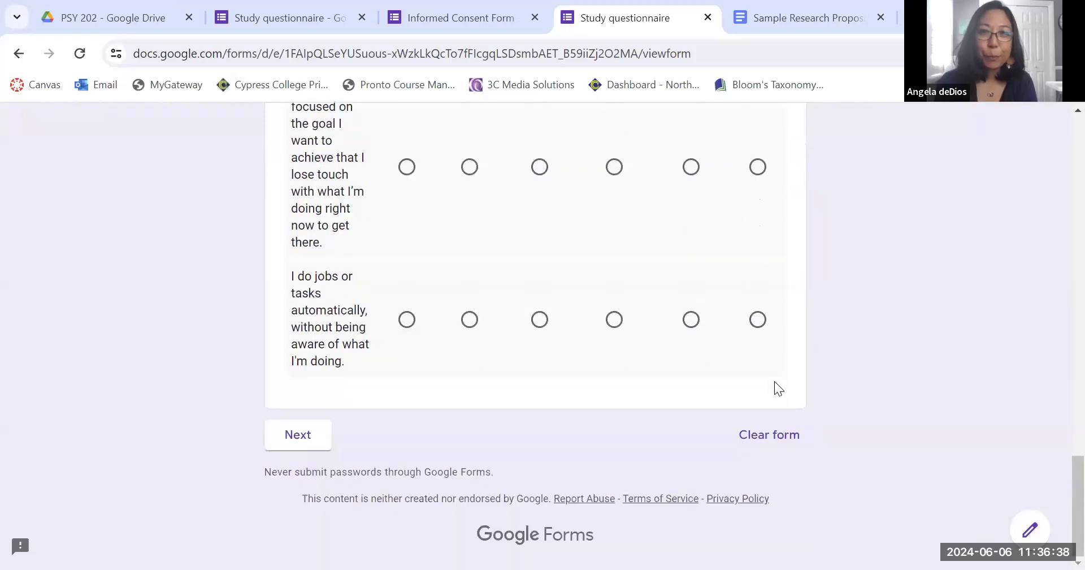
In the Study questionnaire editor, set the confirmation message to "Thank you for participating in our study." and save it.
key("ctrl+2")
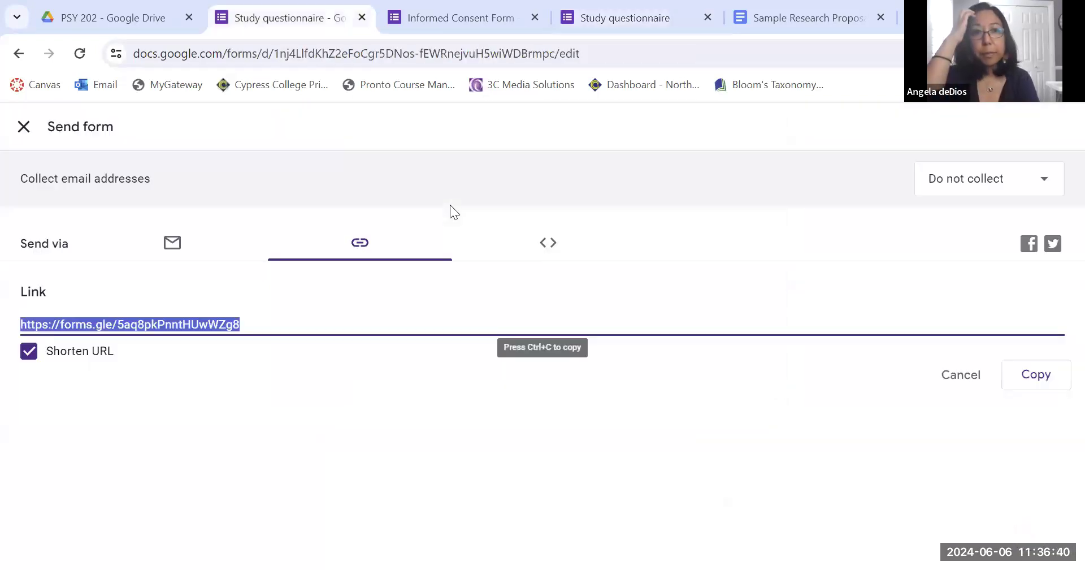
left_click(23, 126)
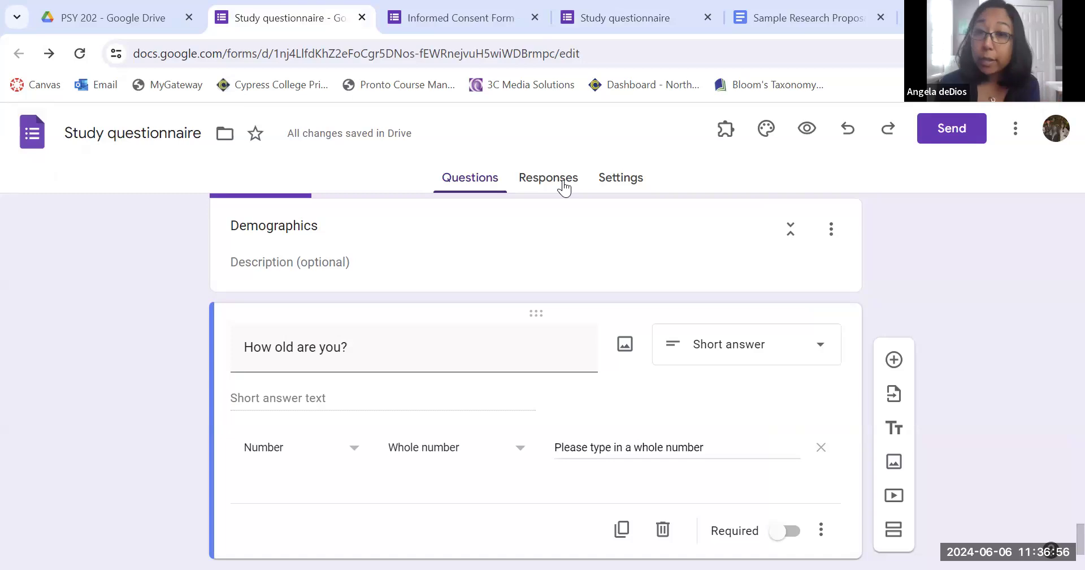
left_click(528, 185)
left_click(616, 188)
scroll(775, 478, "down", 2)
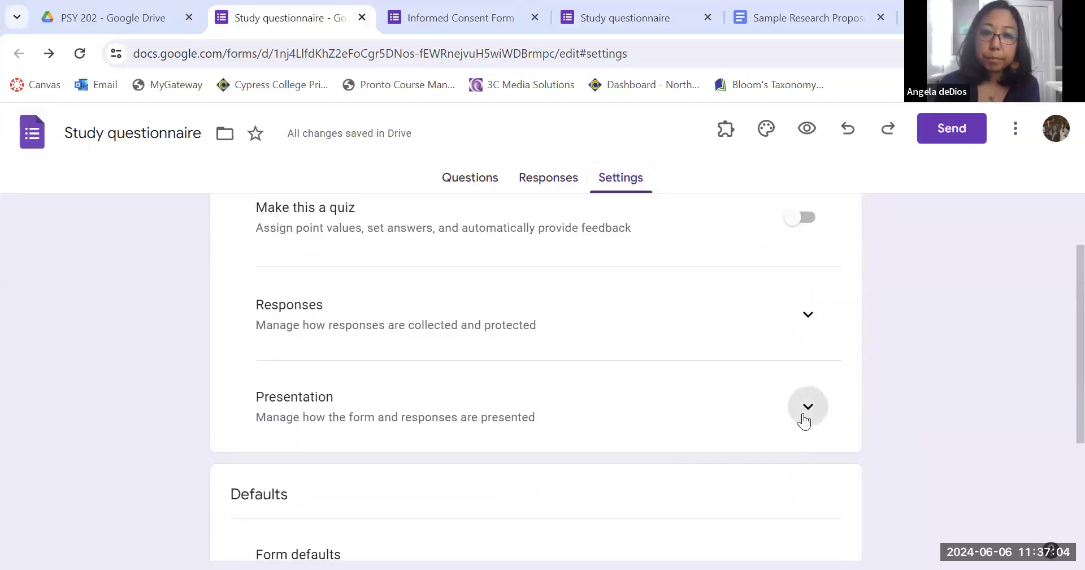
left_click(807, 408)
scroll(881, 491, "down", 4)
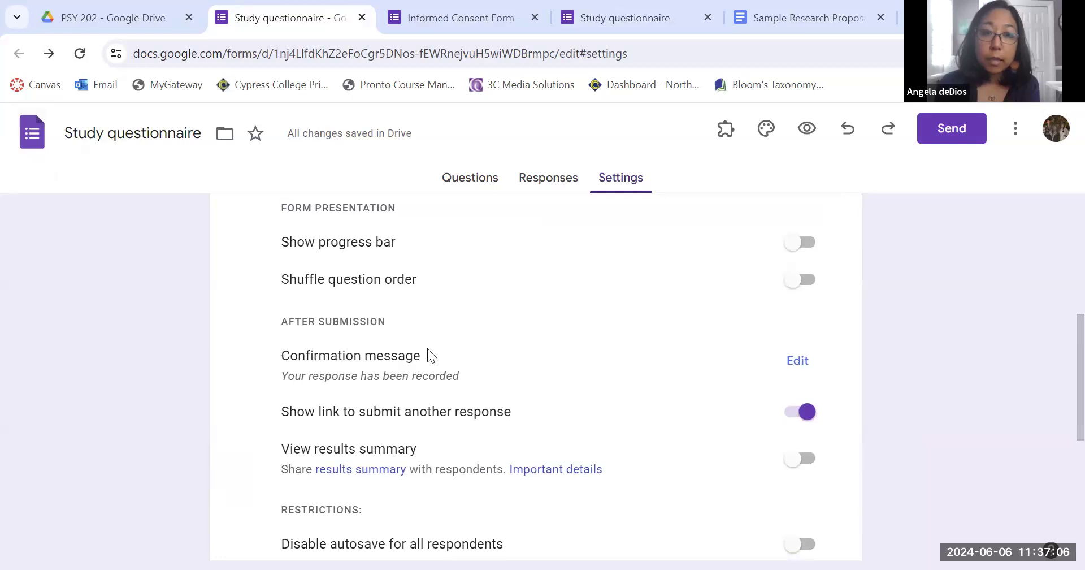
left_click(798, 361)
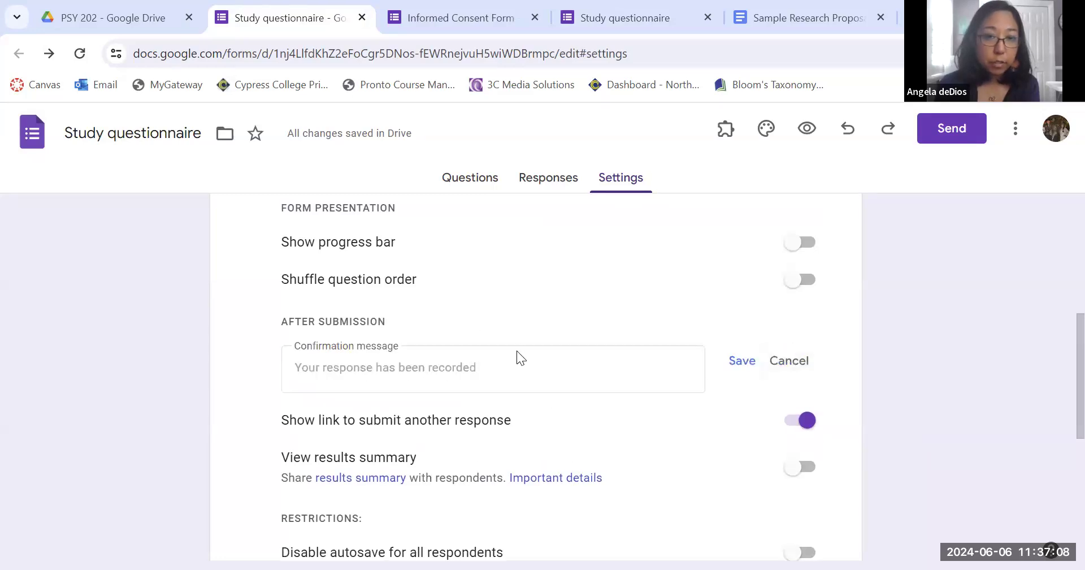
left_click(436, 387)
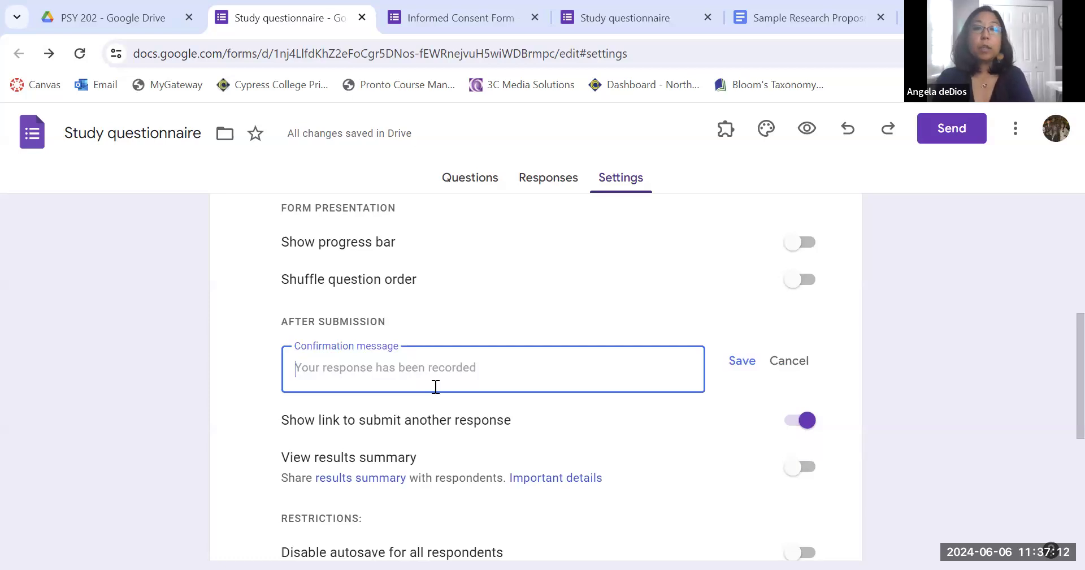
type("Thank you for participant")
key("BackSpace")
key("BackSpace")
type("ting in our study.")
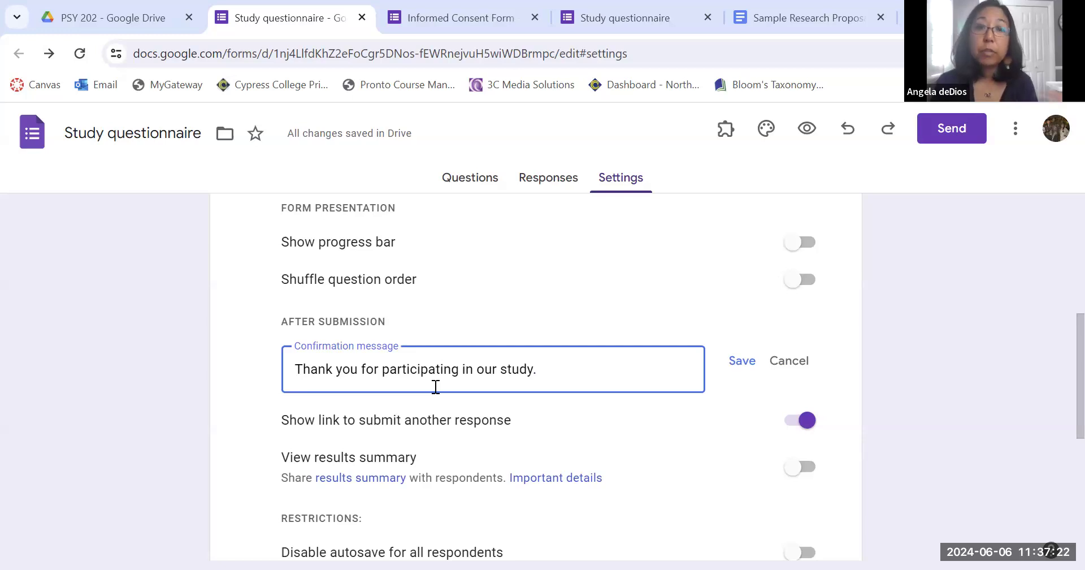
left_click(735, 368)
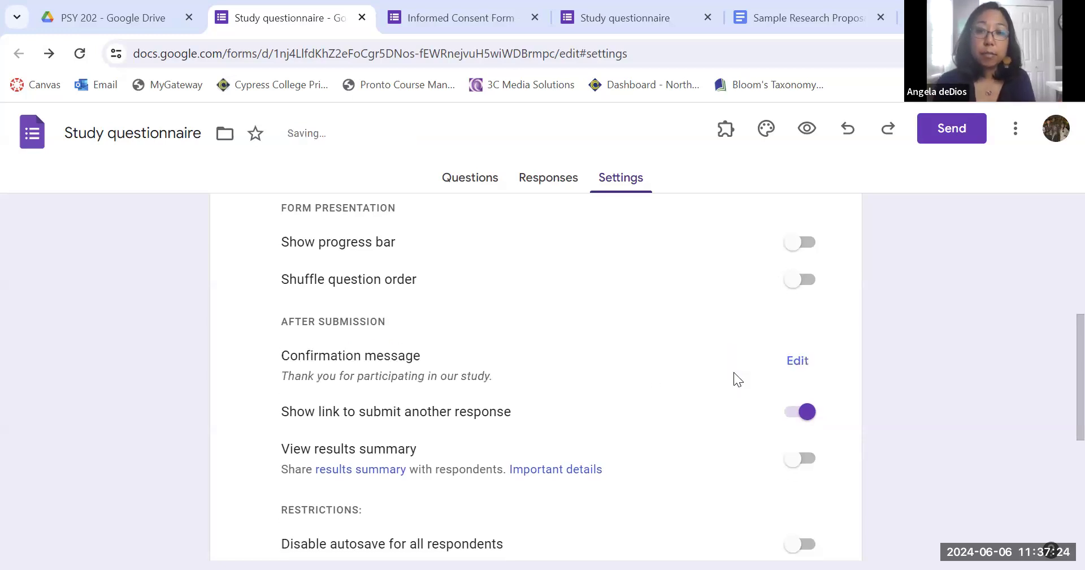